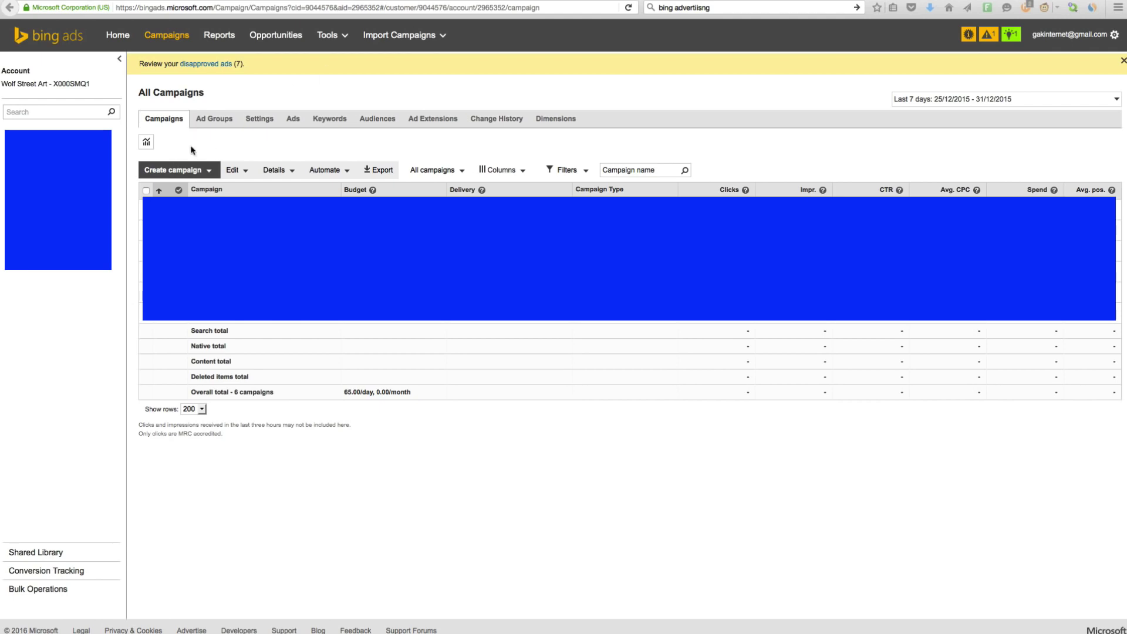
Start a new search campaign and select its default name, Campaign #7
{"action": "left_click", "coordinate": [197, 171]}
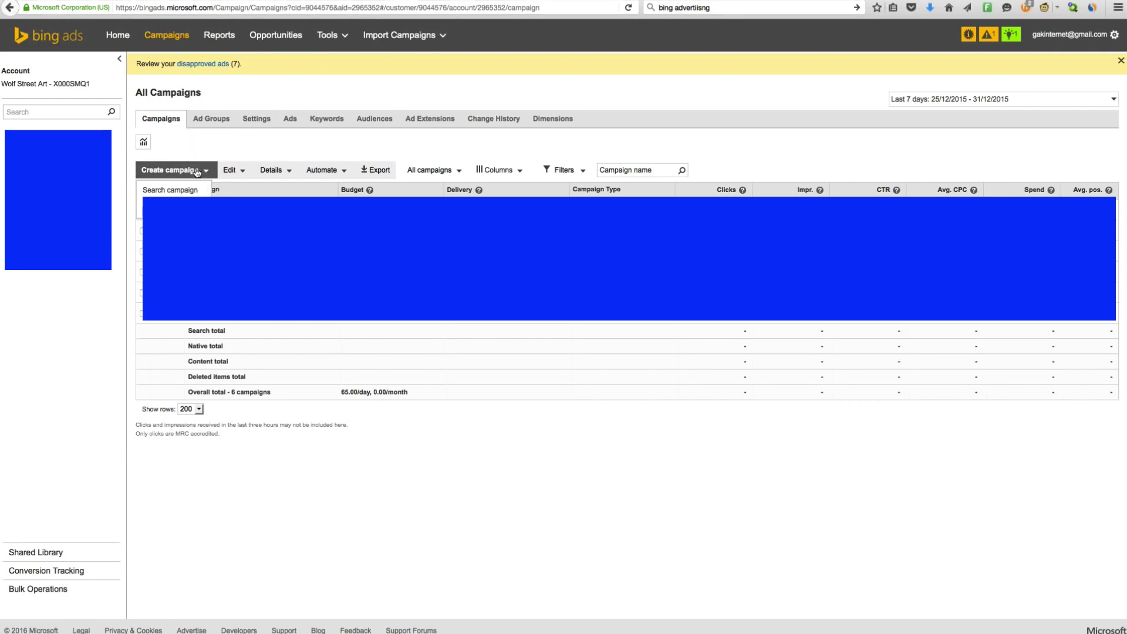
{"action": "left_click", "coordinate": [176, 193]}
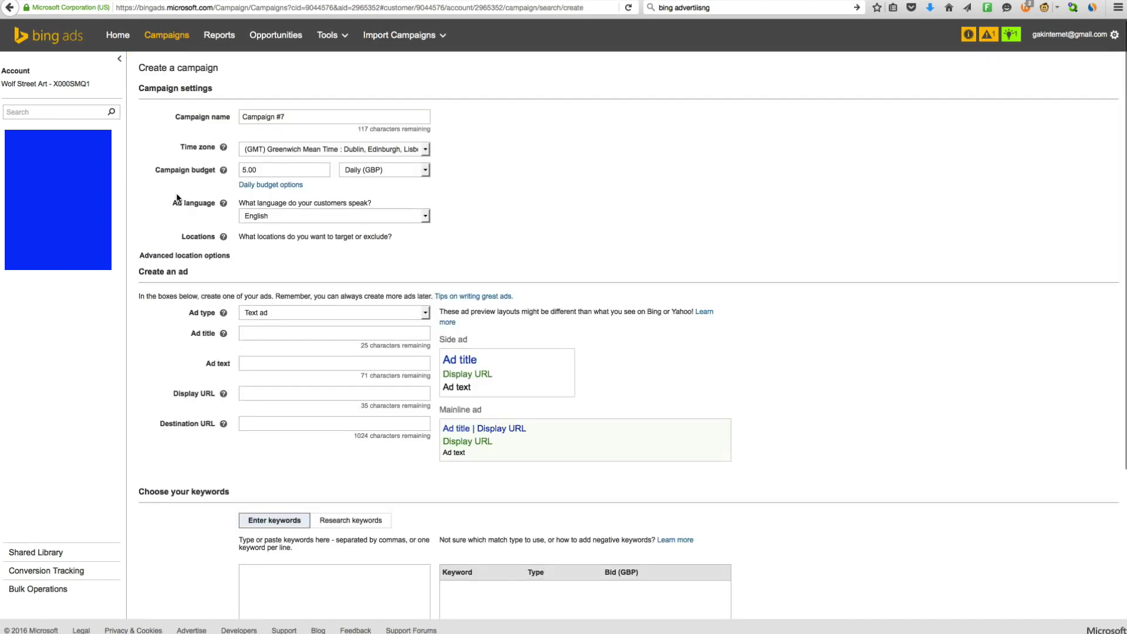
{"action": "left_click_drag", "start_coordinate": [300, 116], "coordinate": [224, 116]}
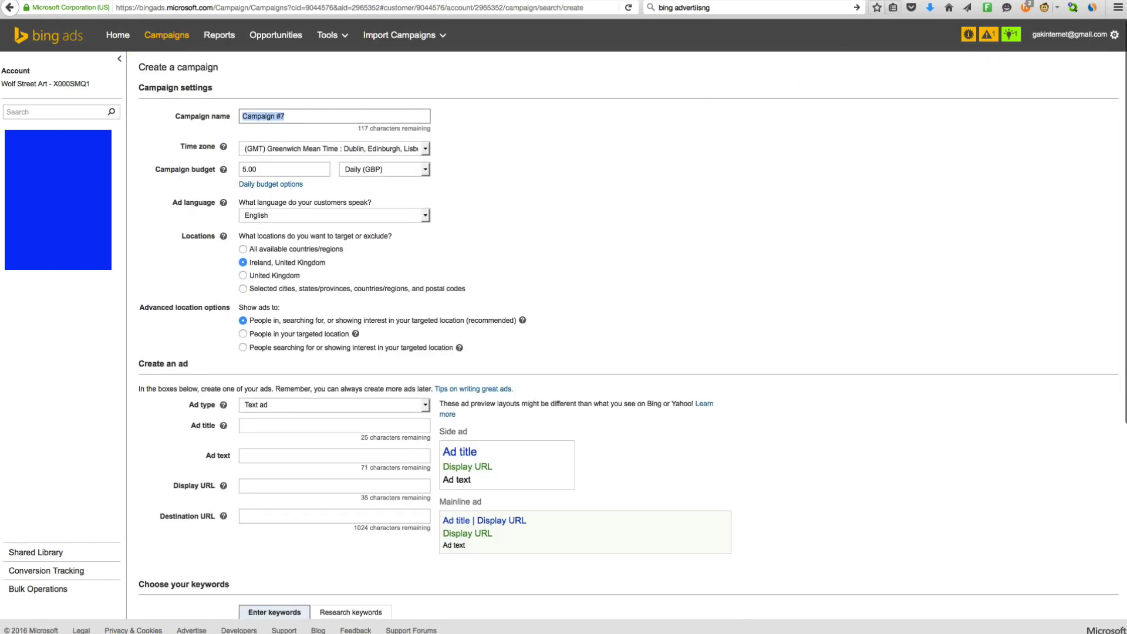
Copy the Paleohacks Cookbooks title from ClickBank and name the campaign 'Paleohacks Cookbooks - Clickbank'
{"action": "left_click", "coordinate": [880, 0]}
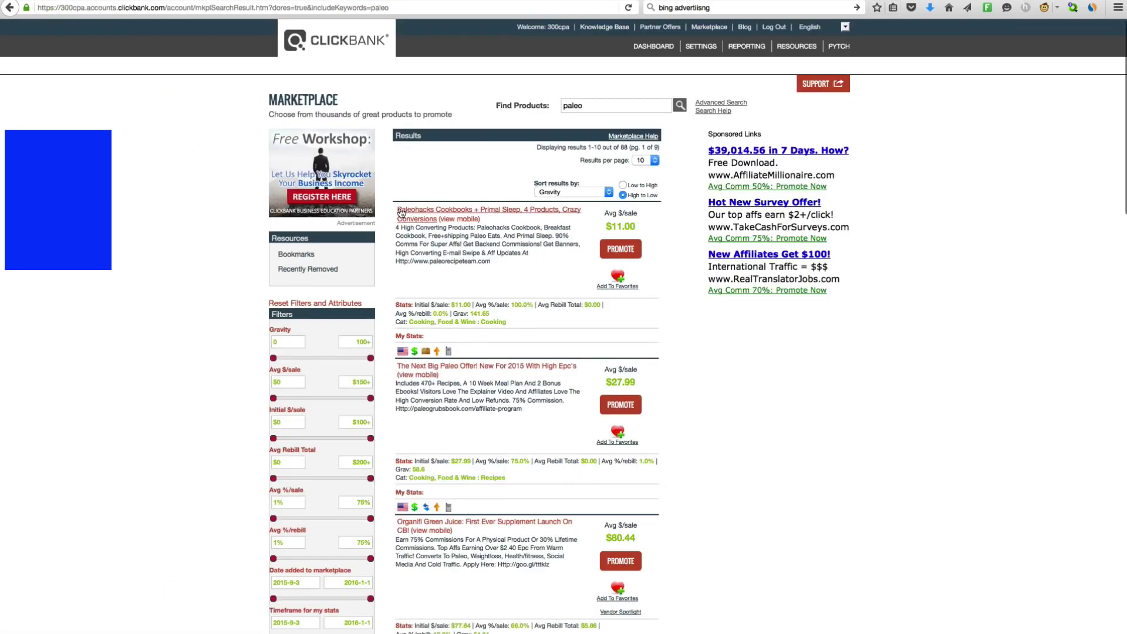
{"action": "left_click_drag", "start_coordinate": [397, 211], "coordinate": [470, 217]}
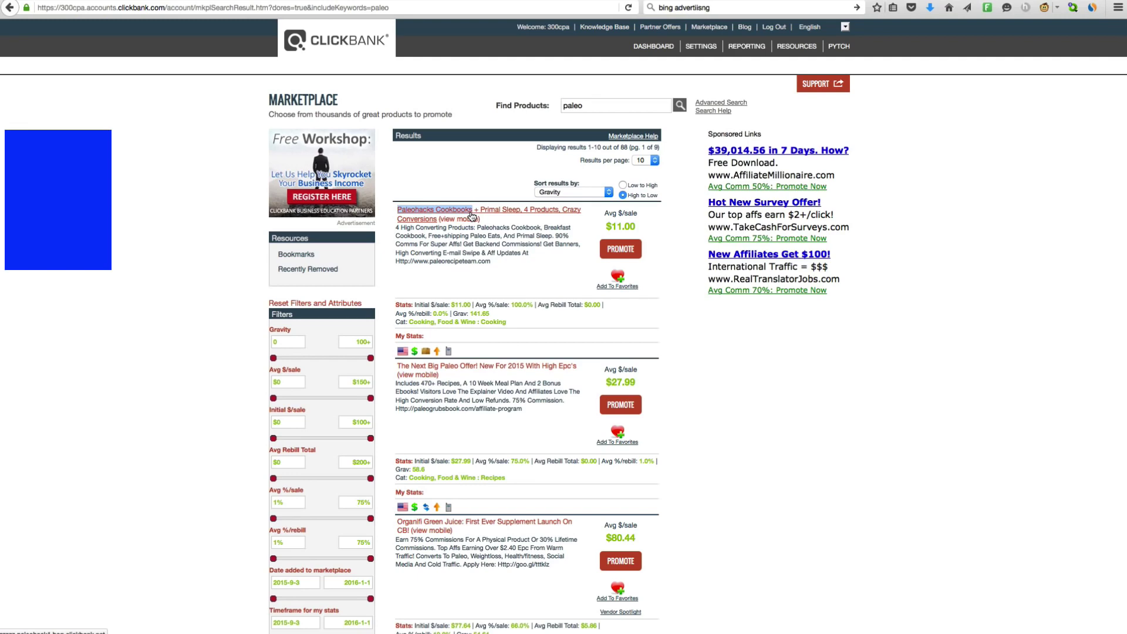
{"action": "key", "text": "super+c"}
{"action": "key", "text": "ctrl+Tab"}
{"action": "key", "text": "super+v"}
{"action": "type", "text": "- Click"}
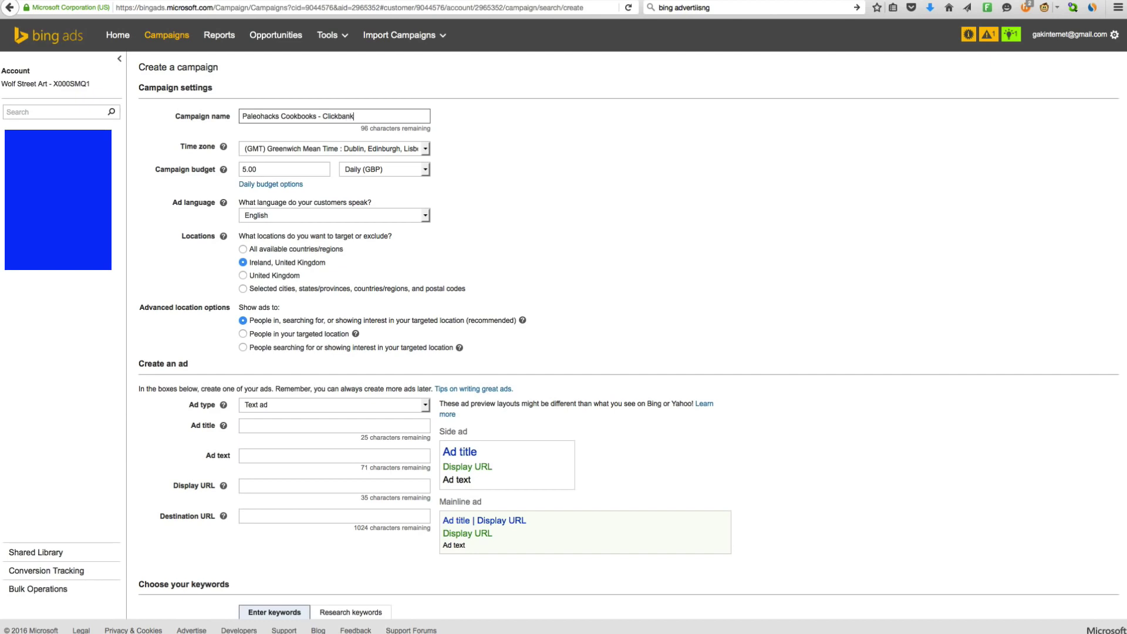
Keep the current time zone, the 5.00 GBP daily budget and English ad language
{"action": "left_click", "coordinate": [278, 148]}
{"action": "left_click", "coordinate": [161, 152]}
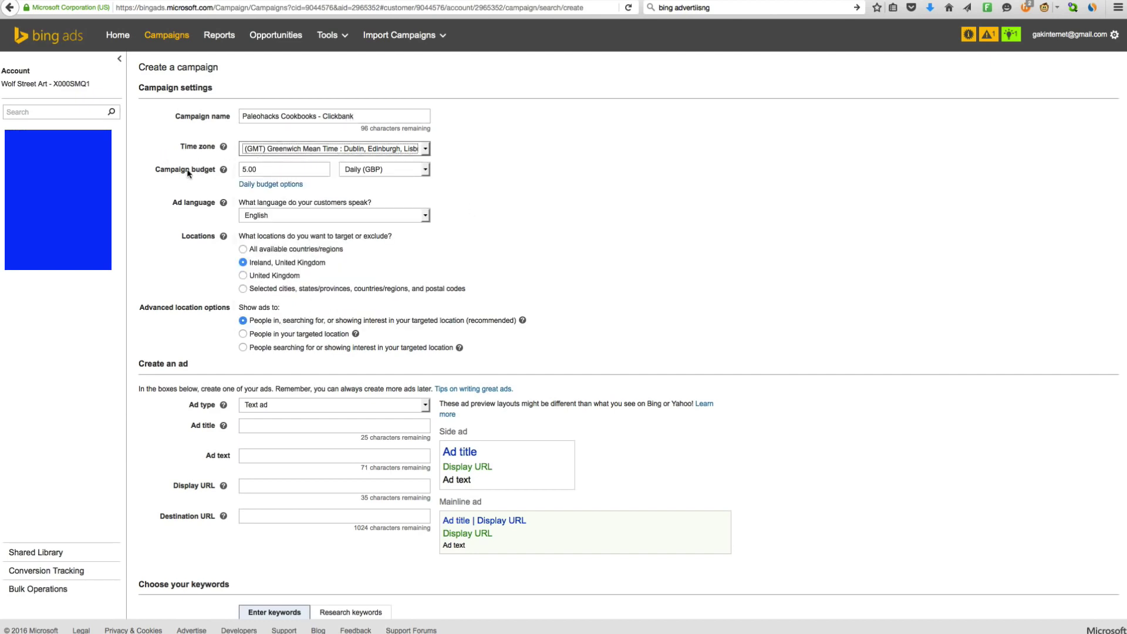
{"action": "key", "text": "Tab"}
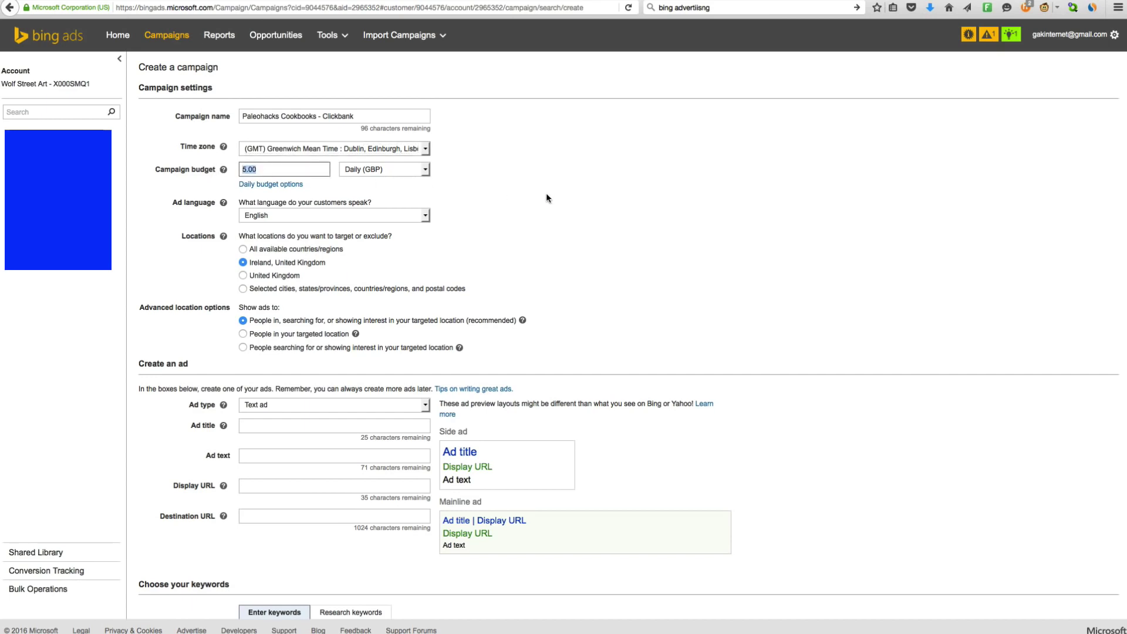
{"action": "left_click", "coordinate": [550, 195]}
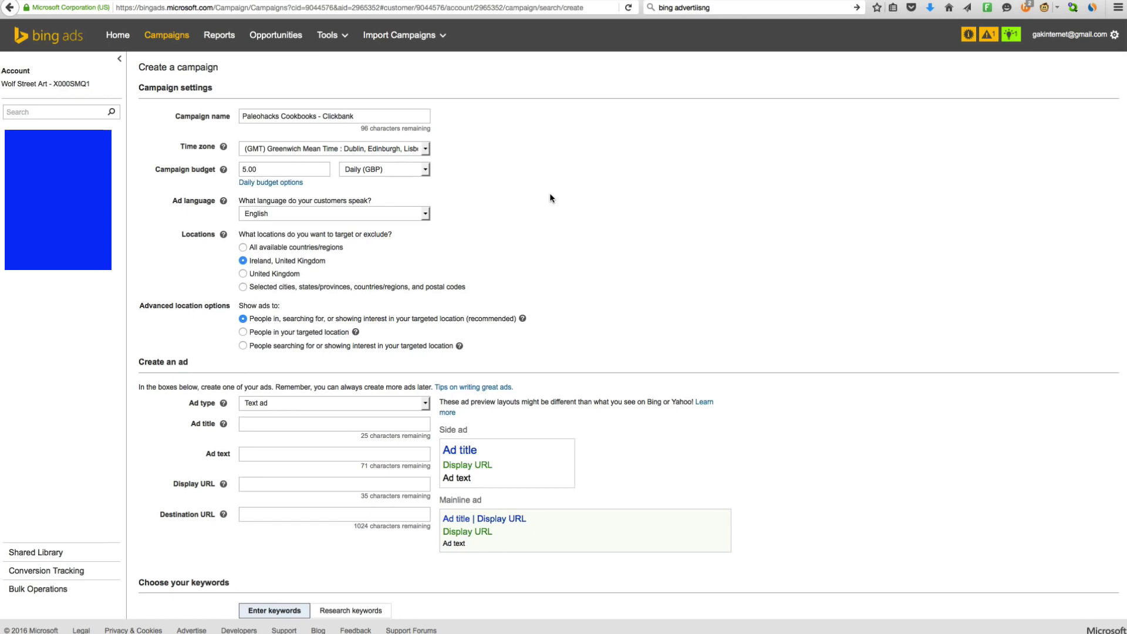
{"action": "left_click", "coordinate": [248, 214]}
{"action": "left_click", "coordinate": [248, 215]}
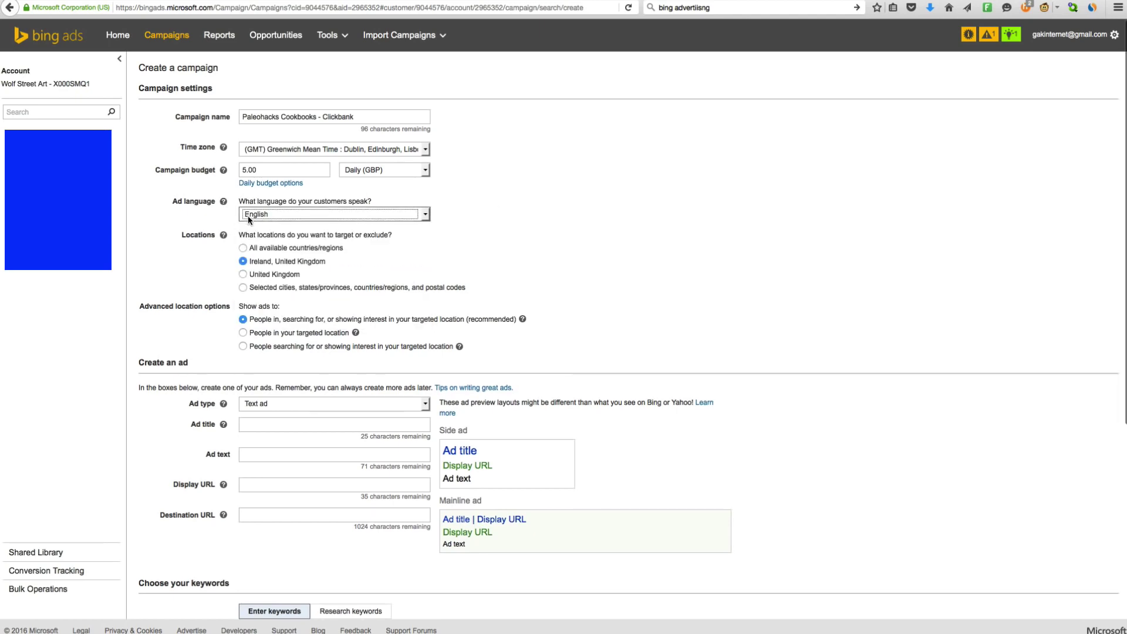
{"action": "left_click", "coordinate": [189, 238]}
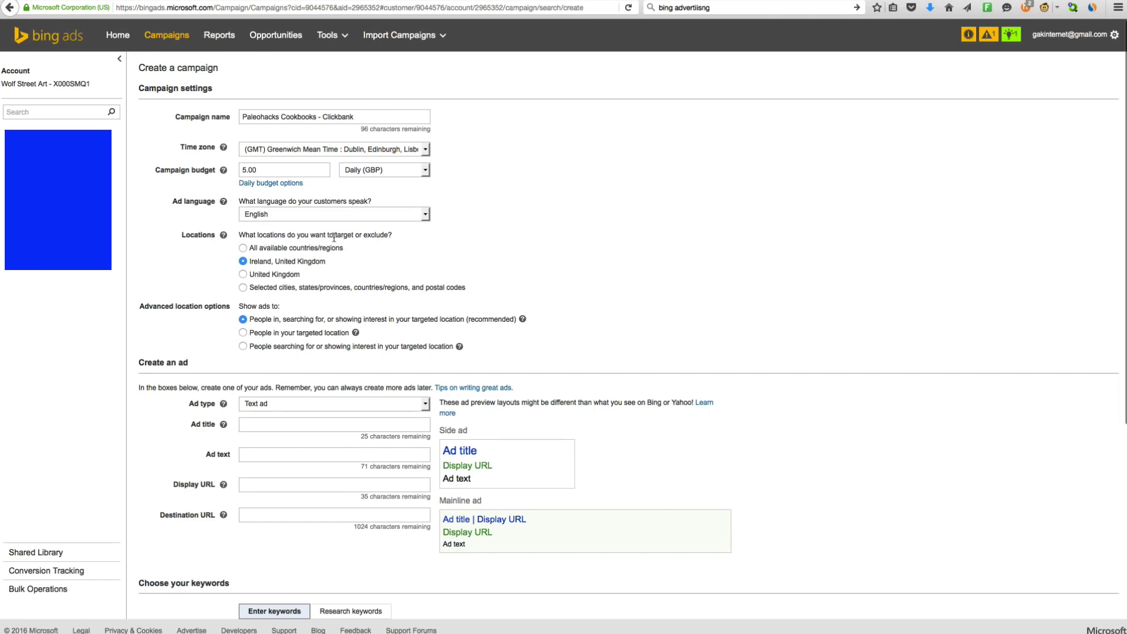
Set the campaign location to the United Kingdom only
{"action": "scroll", "coordinate": [371, 244], "scroll_direction": "down", "scroll_amount": 1}
{"action": "left_click", "coordinate": [271, 274]}
{"action": "scroll", "coordinate": [245, 296], "scroll_direction": "down", "scroll_amount": 1}
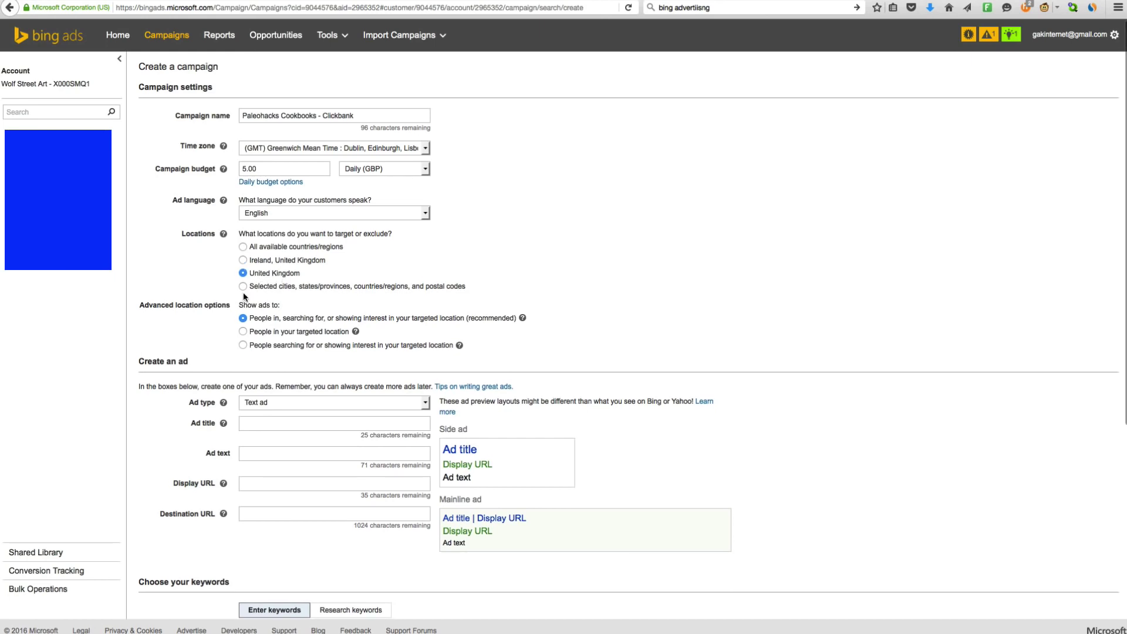
{"action": "scroll", "coordinate": [378, 119], "scroll_direction": "down", "scroll_amount": 1}
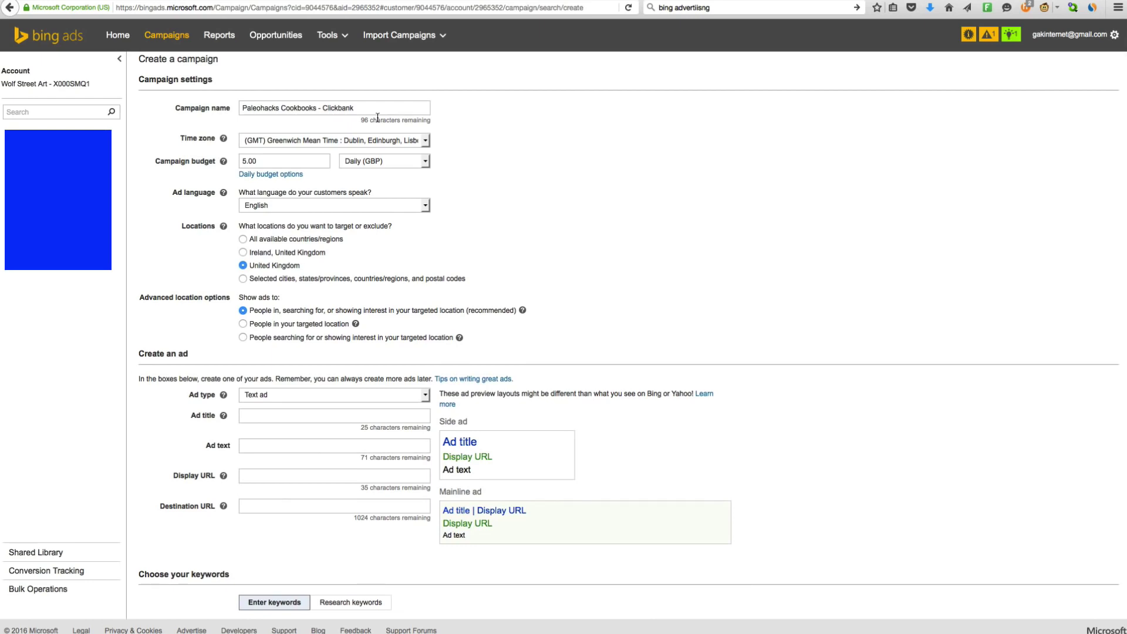
Append ' - UK' to the campaign name
{"action": "left_click", "coordinate": [379, 107]}
{"action": "key", "text": "ctrl+a"}
{"action": "left_click", "coordinate": [521, 154]}
{"action": "left_click_drag", "start_coordinate": [189, 297], "coordinate": [234, 301]}
{"action": "left_click", "coordinate": [234, 301]}
Show ads only to people in your targeted location
{"action": "scroll", "coordinate": [476, 316], "scroll_direction": "down", "scroll_amount": 1}
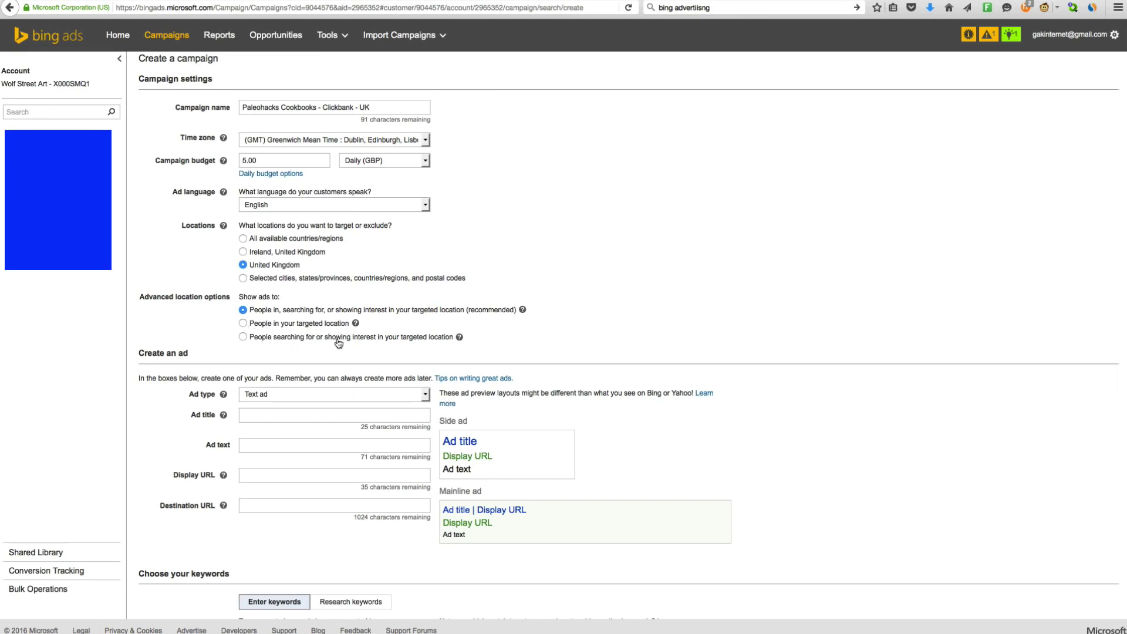
{"action": "scroll", "coordinate": [283, 329], "scroll_direction": "down", "scroll_amount": 1}
{"action": "left_click", "coordinate": [283, 327]}
Keep Text ad as the ad type and review the Ad title help
{"action": "scroll", "coordinate": [273, 370], "scroll_direction": "down", "scroll_amount": 3}
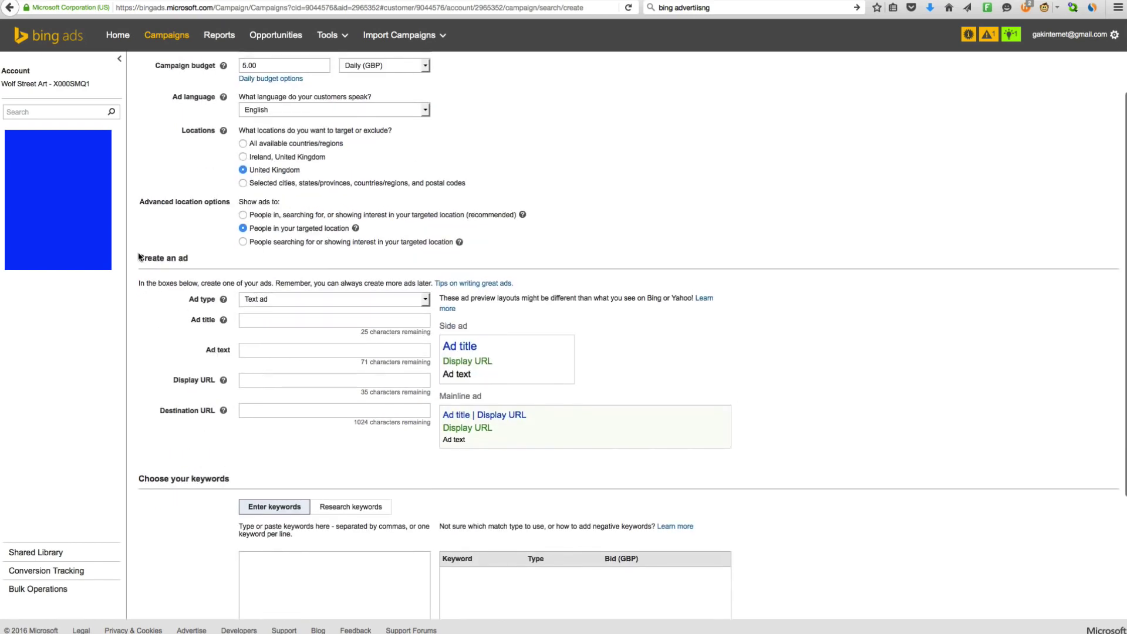
{"action": "left_click_drag", "start_coordinate": [137, 258], "coordinate": [214, 263]}
{"action": "left_click_drag", "start_coordinate": [162, 305], "coordinate": [216, 303]}
{"action": "left_click", "coordinate": [263, 304]}
{"action": "left_click", "coordinate": [259, 303]}
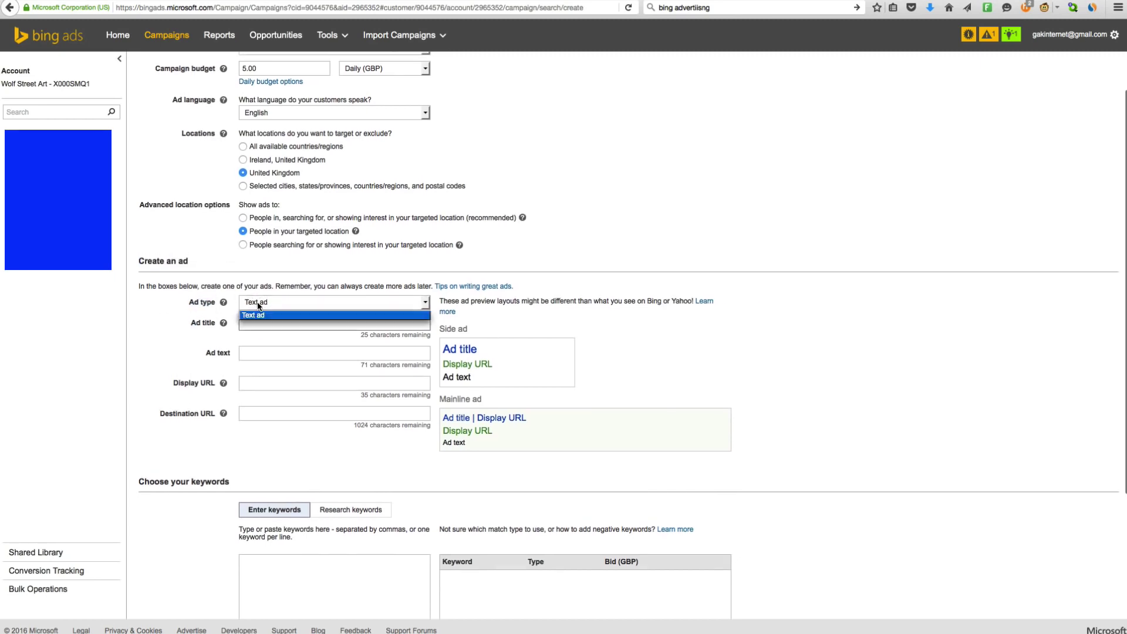
{"action": "left_click", "coordinate": [258, 303]}
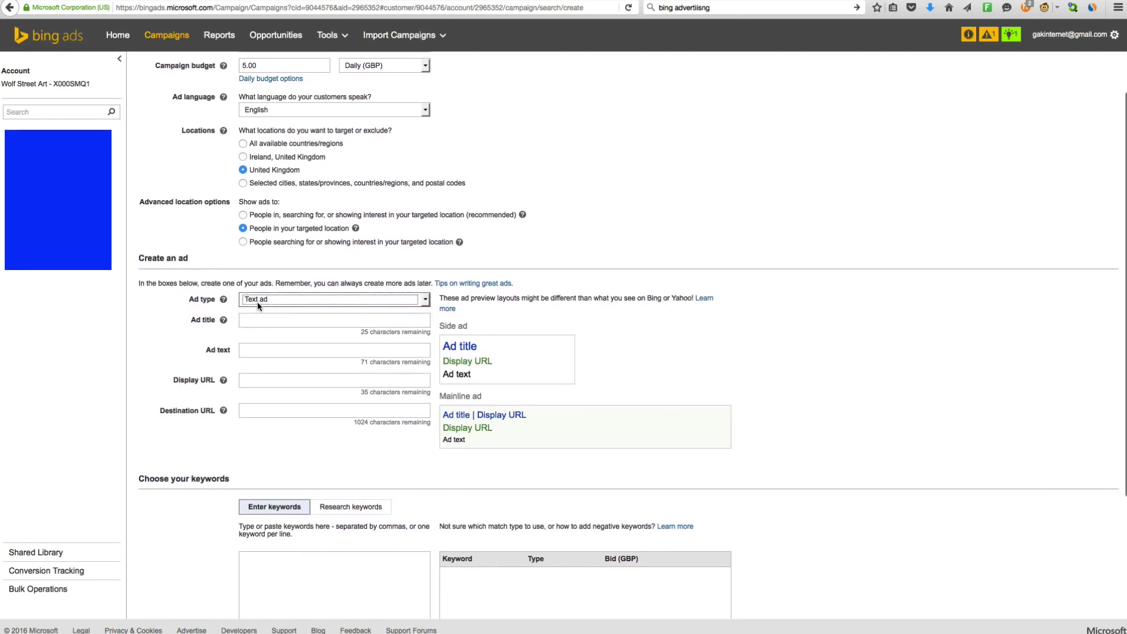
{"action": "left_click", "coordinate": [224, 321]}
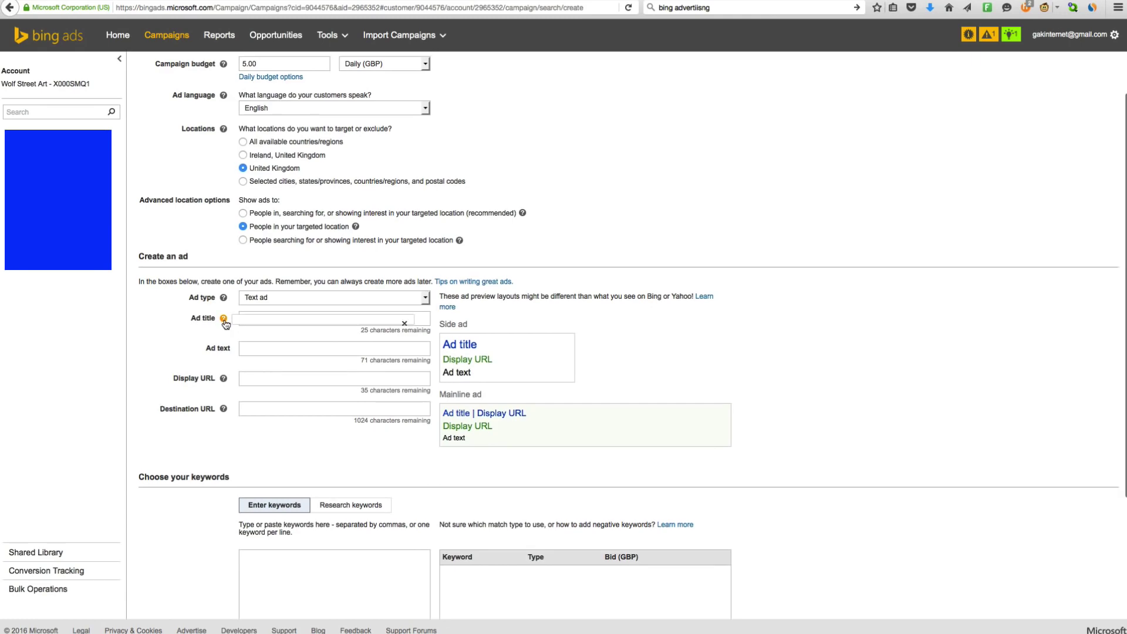
{"action": "left_click", "coordinate": [404, 324]}
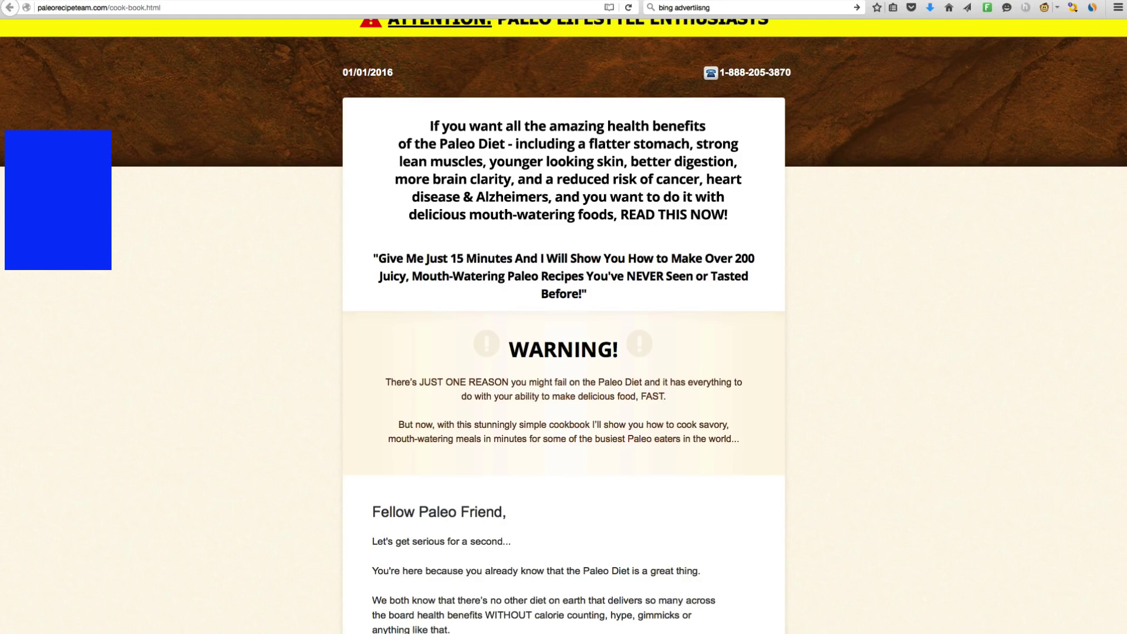
Browse Follow.net's report for paleorecipeteam.com and select the 'Paleo Diet Cookbook' top text ad title
{"action": "left_click", "coordinate": [987, 7]}
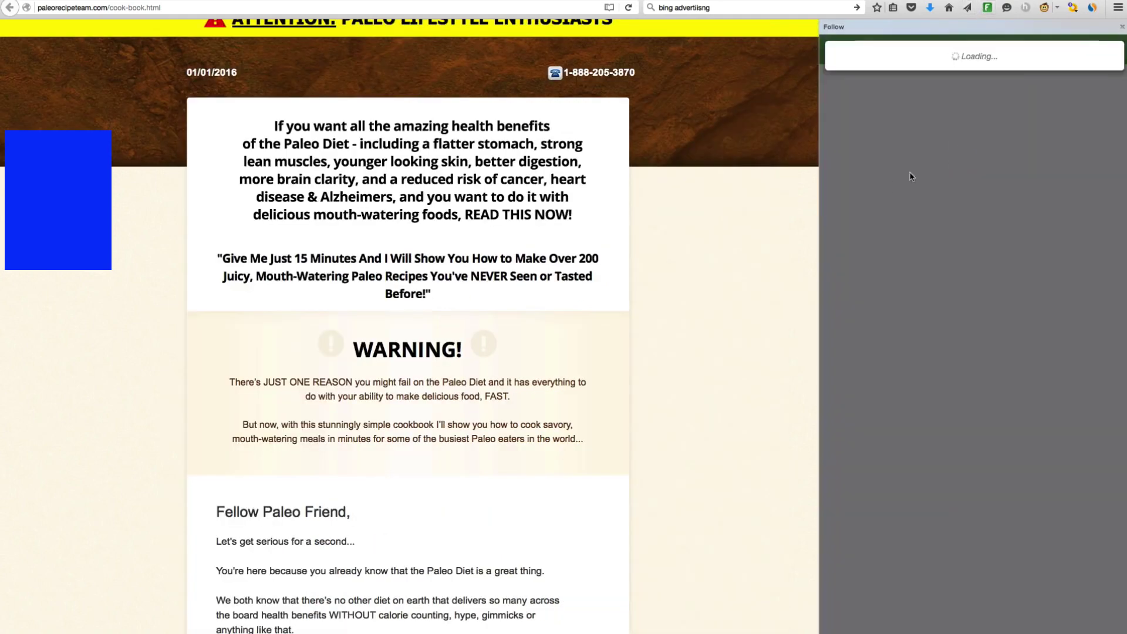
{"action": "scroll", "coordinate": [924, 235], "scroll_direction": "down", "scroll_amount": 15}
{"action": "scroll", "coordinate": [958, 291], "scroll_direction": "down", "scroll_amount": 15}
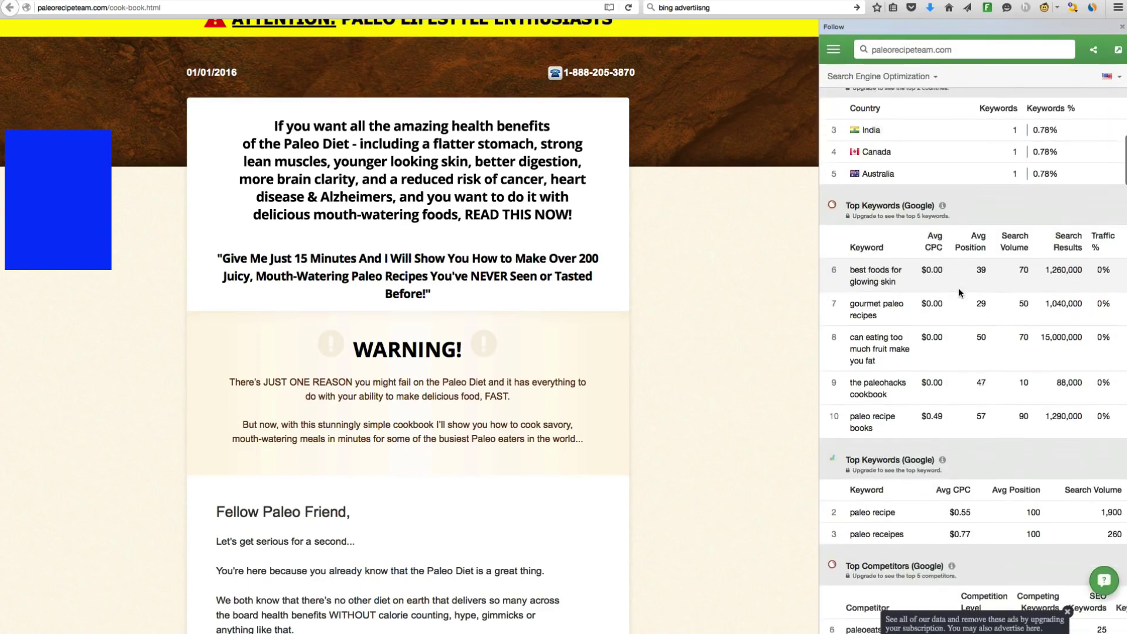
{"action": "scroll", "coordinate": [933, 306], "scroll_direction": "down", "scroll_amount": 2}
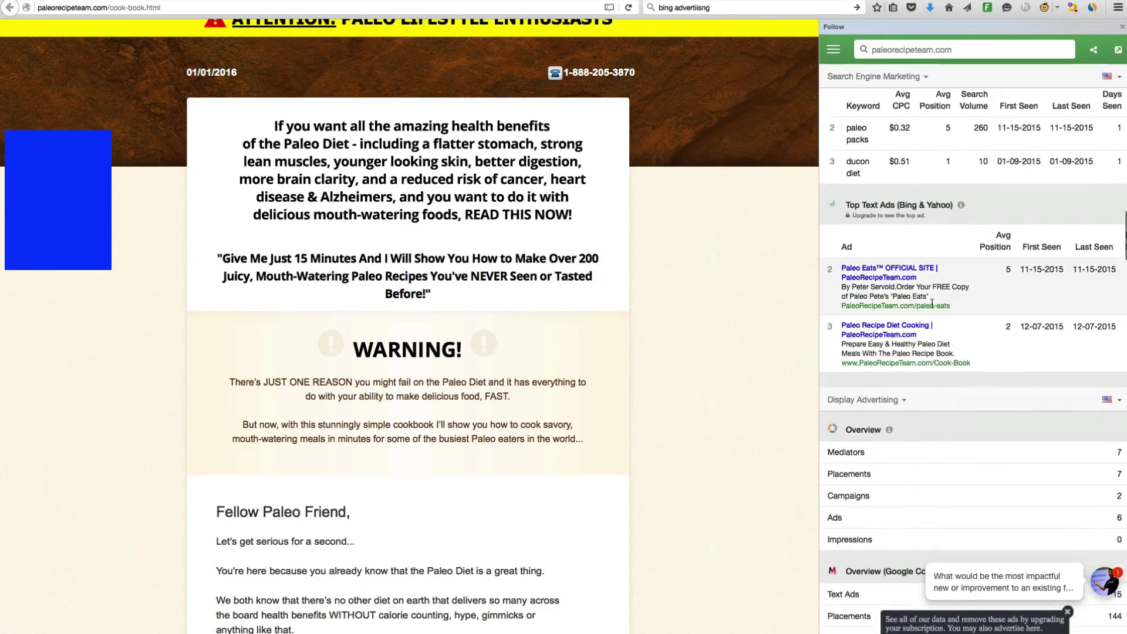
{"action": "scroll", "coordinate": [931, 306], "scroll_direction": "down", "scroll_amount": 5}
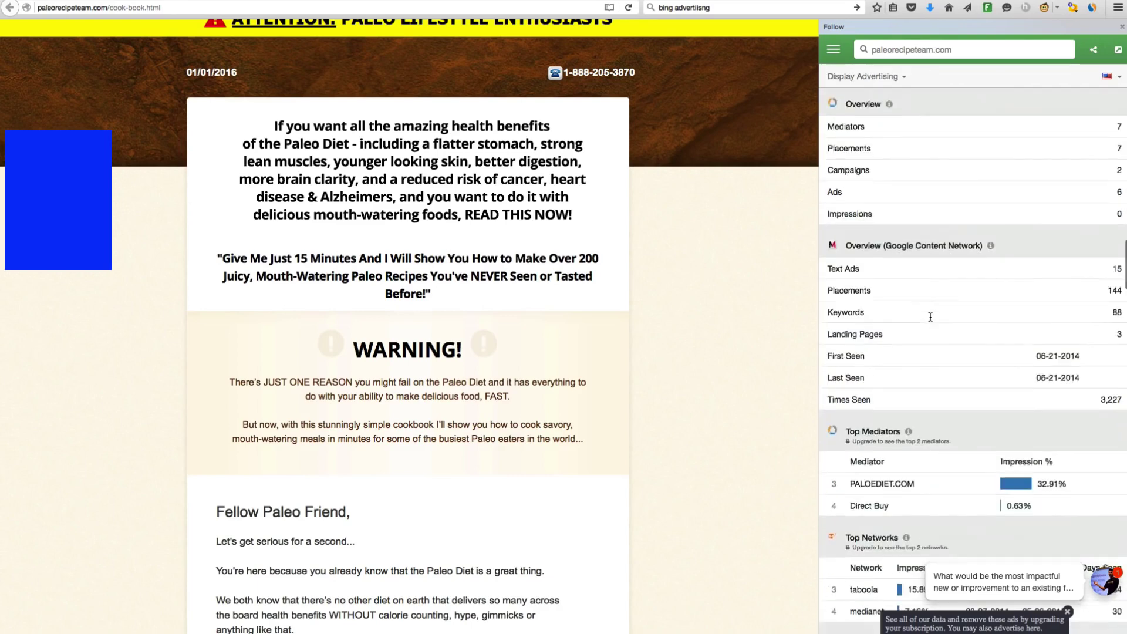
{"action": "scroll", "coordinate": [930, 320], "scroll_direction": "up", "scroll_amount": 4}
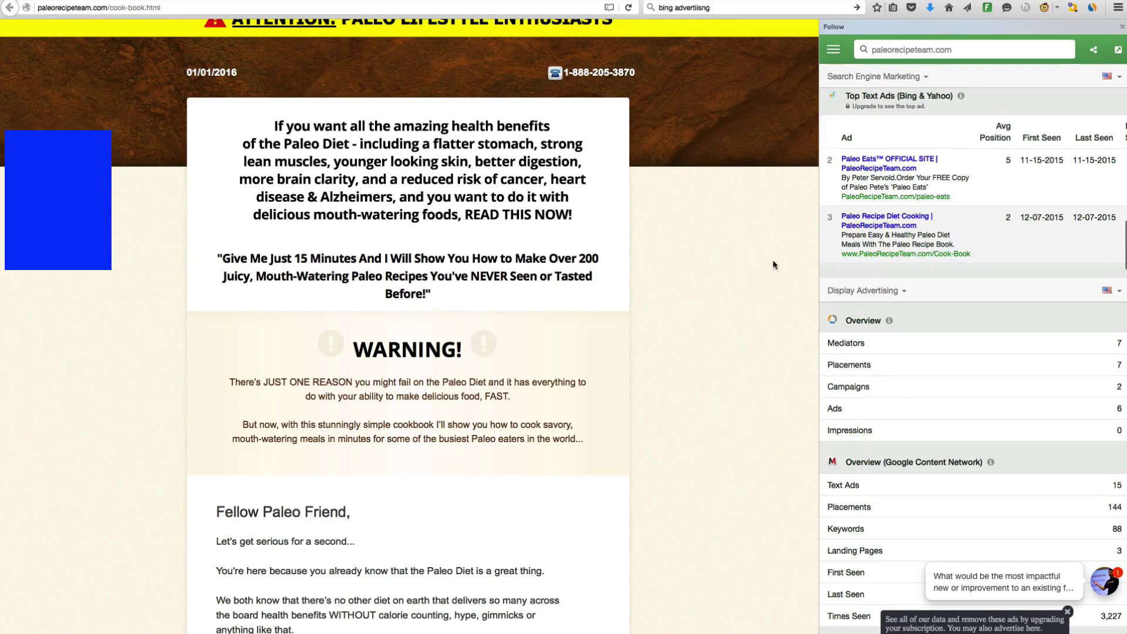
{"action": "scroll", "coordinate": [891, 283], "scroll_direction": "down", "scroll_amount": 10}
{"action": "scroll", "coordinate": [890, 282], "scroll_direction": "down", "scroll_amount": 10}
{"action": "scroll", "coordinate": [889, 283], "scroll_direction": "down", "scroll_amount": 10}
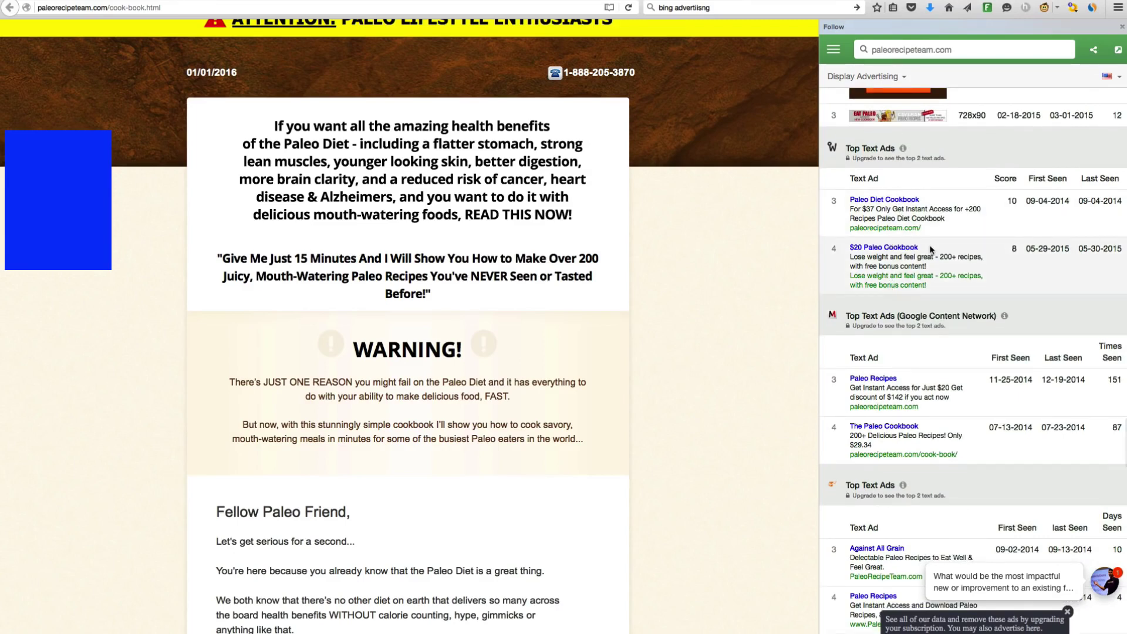
{"action": "scroll", "coordinate": [930, 250], "scroll_direction": "down", "scroll_amount": 8}
{"action": "scroll", "coordinate": [930, 249], "scroll_direction": "up", "scroll_amount": 9}
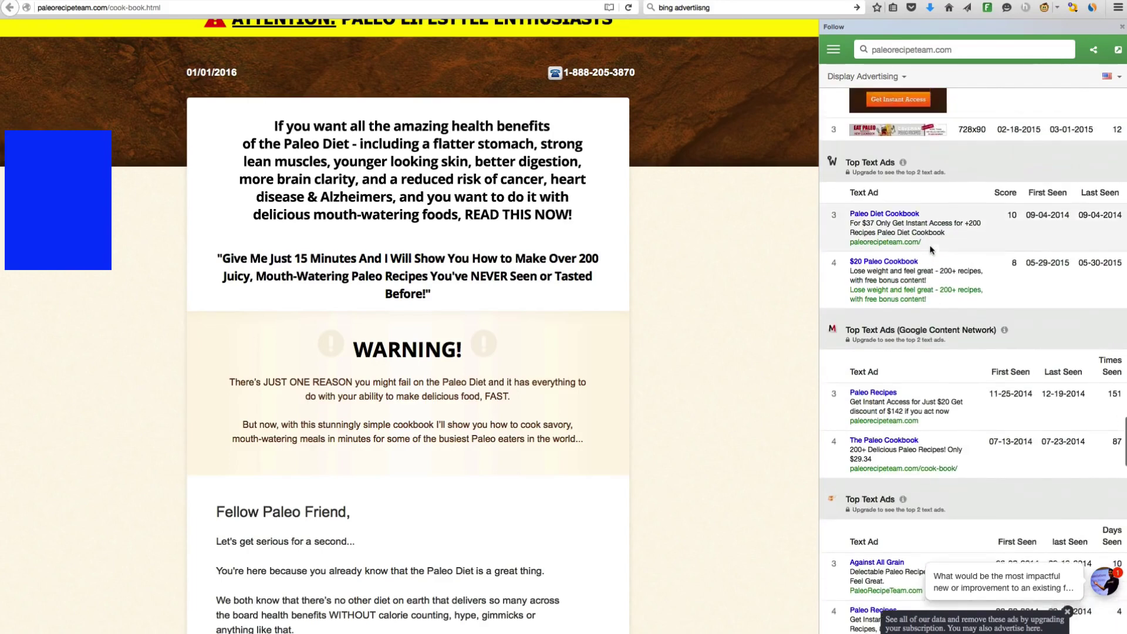
{"action": "scroll", "coordinate": [930, 250], "scroll_direction": "up", "scroll_amount": 2}
{"action": "left_click_drag", "start_coordinate": [922, 235], "coordinate": [849, 234]}
{"action": "key", "text": "ctrl+c"}
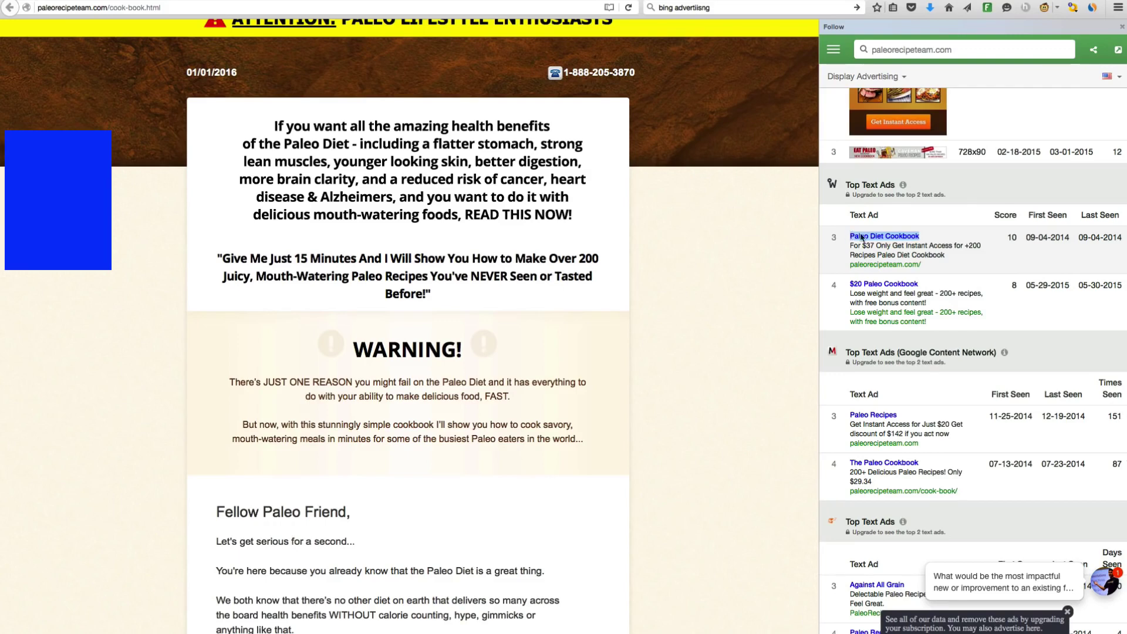
Paste 'Paleo Diet Cookbook' as the ad title, removing the trial ' - 201' suffix
{"action": "key", "text": "ctrl+Tab"}
{"action": "key", "text": "ctrl+v"}
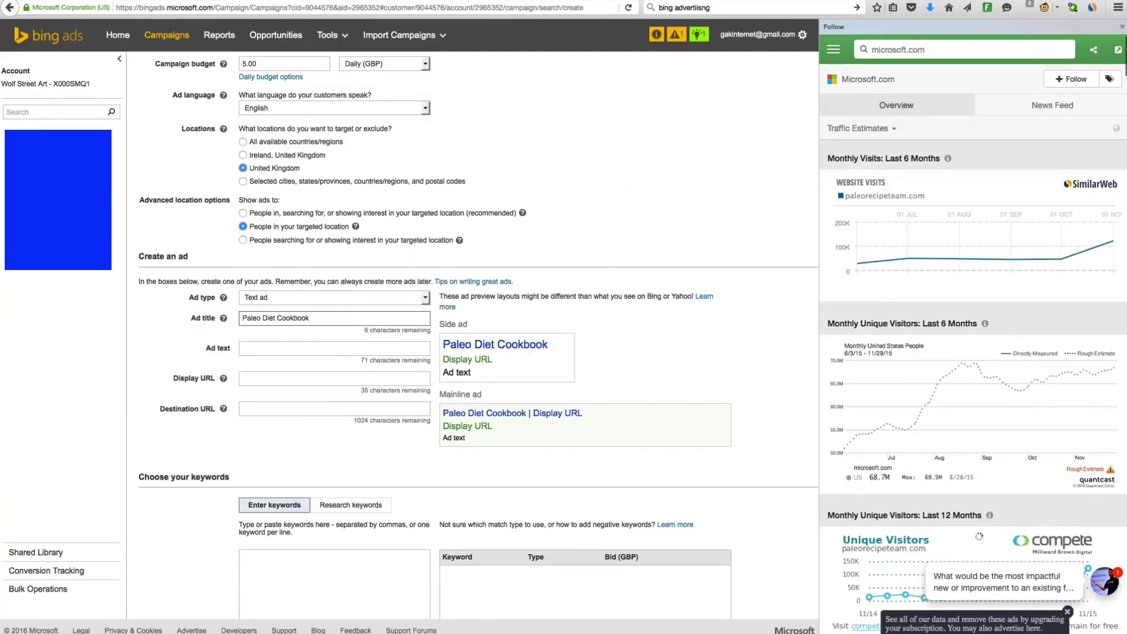
{"action": "scroll", "coordinate": [342, 318], "scroll_direction": "down", "scroll_amount": 1}
{"action": "type", "text": "-"}
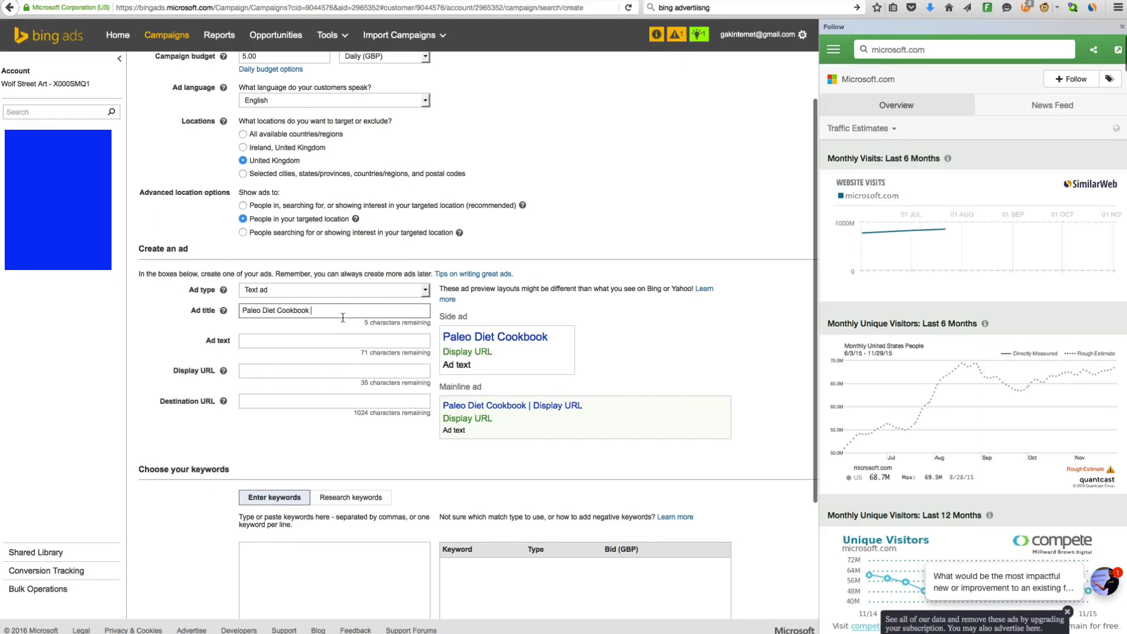
{"action": "type", "text": " 201"}
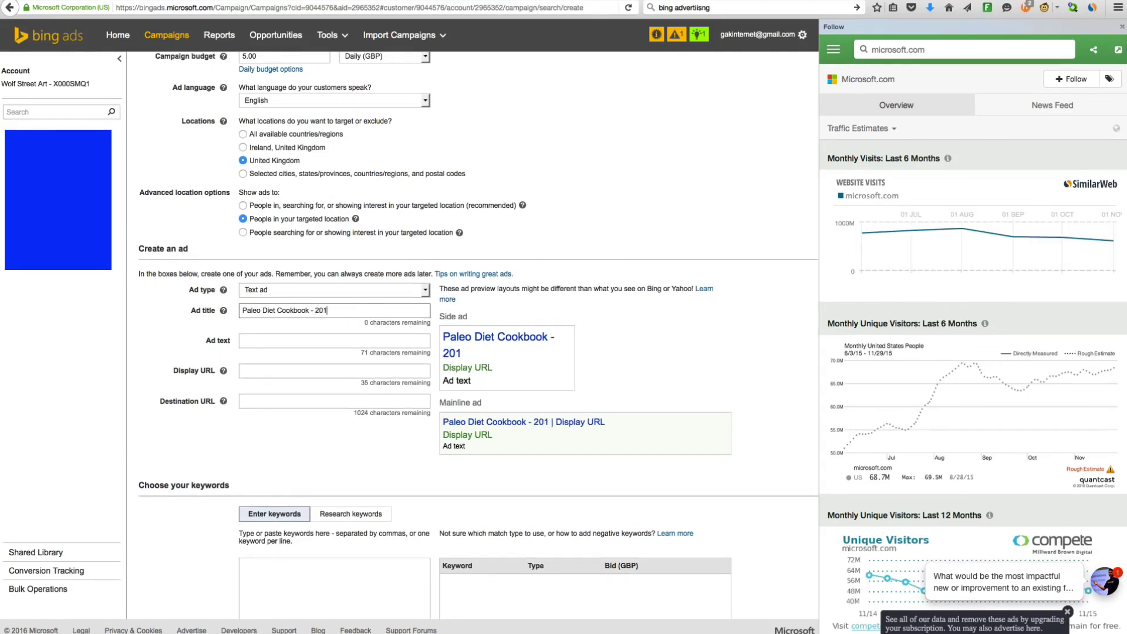
{"action": "key", "text": "BackSpace"}
{"action": "key", "text": "BackSpace"}
{"action": "key", "text": "BackSpace"}
{"action": "key", "text": "BackSpace"}
{"action": "key", "text": "BackSpace"}
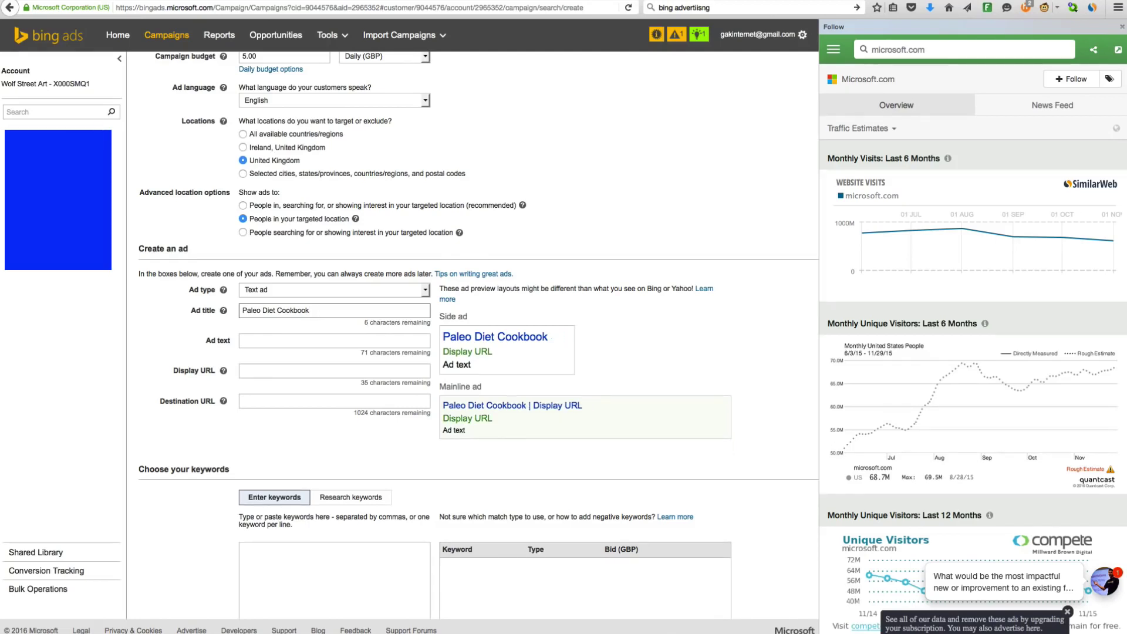
{"action": "left_click", "coordinate": [325, 341]}
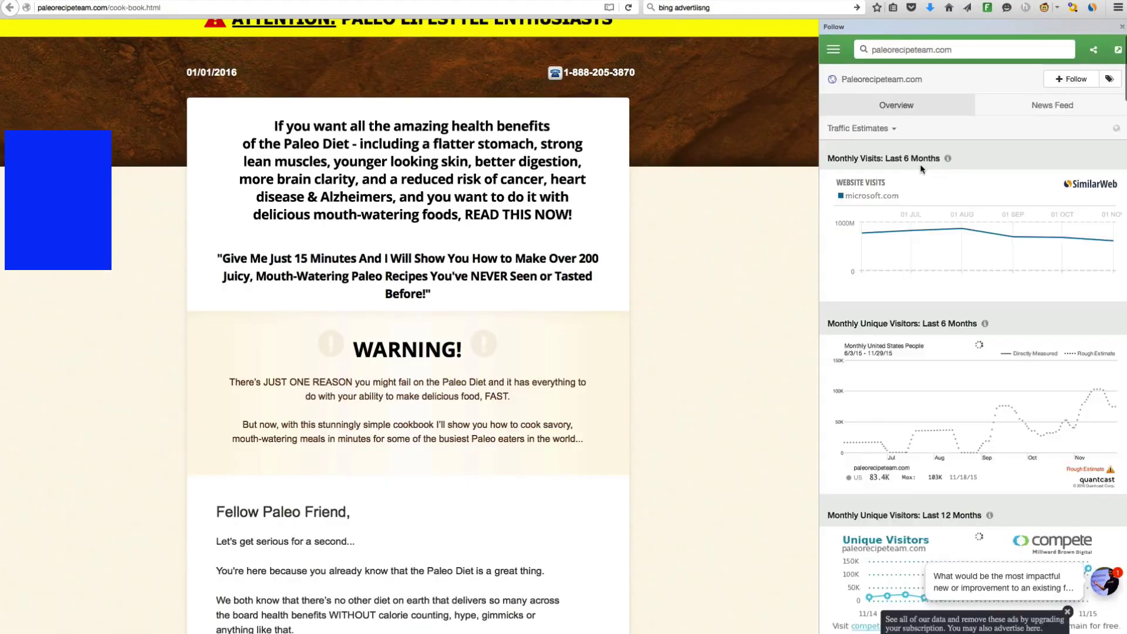
Select the Paleo Diet Cookbook ad description in Follow.net's Top Text Ads and return to Bing Ads
{"action": "scroll", "coordinate": [908, 275], "scroll_direction": "down", "scroll_amount": 15}
{"action": "scroll", "coordinate": [908, 287], "scroll_direction": "down", "scroll_amount": 20}
{"action": "scroll", "coordinate": [906, 288], "scroll_direction": "down", "scroll_amount": 5}
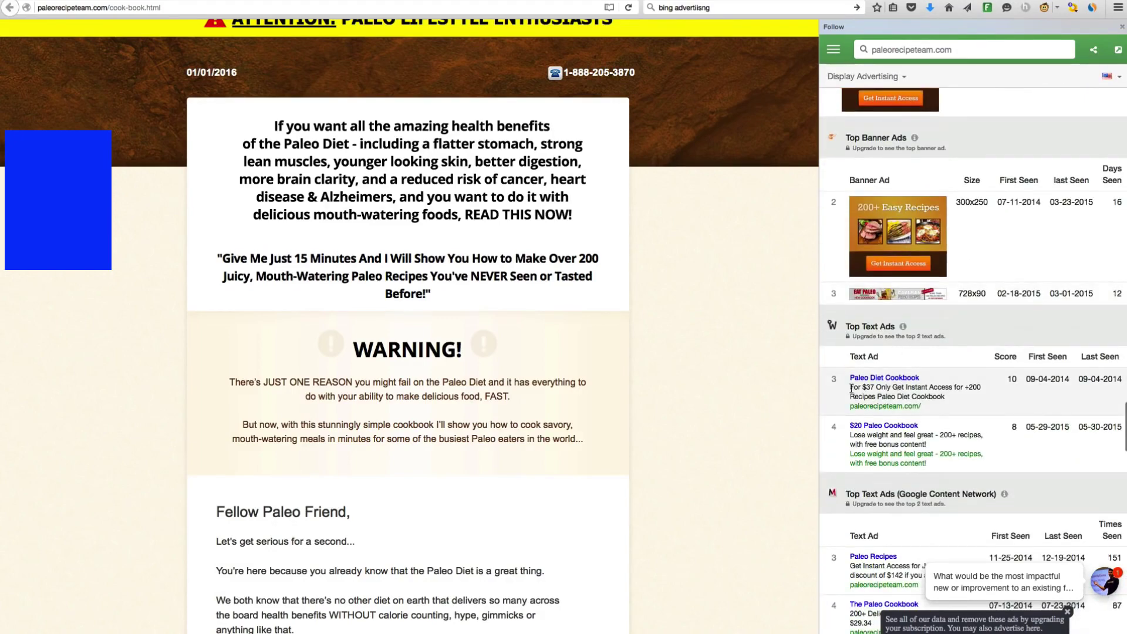
{"action": "left_click_drag", "start_coordinate": [850, 382], "coordinate": [959, 393]}
{"action": "key", "text": "ctrl+c"}
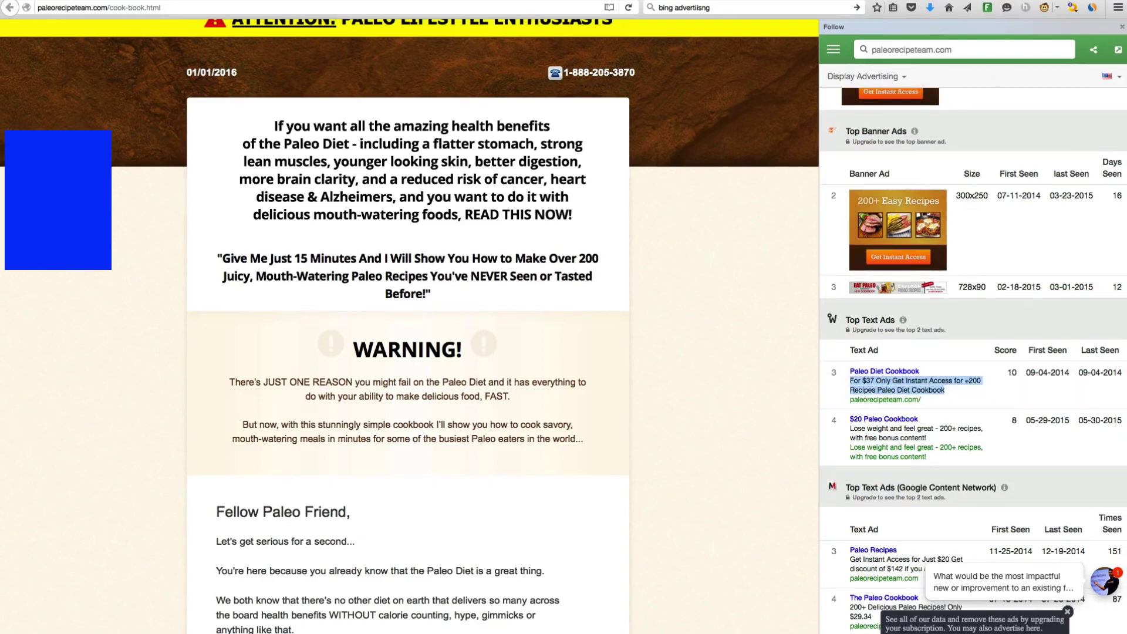
{"action": "key", "text": "ctrl+Tab"}
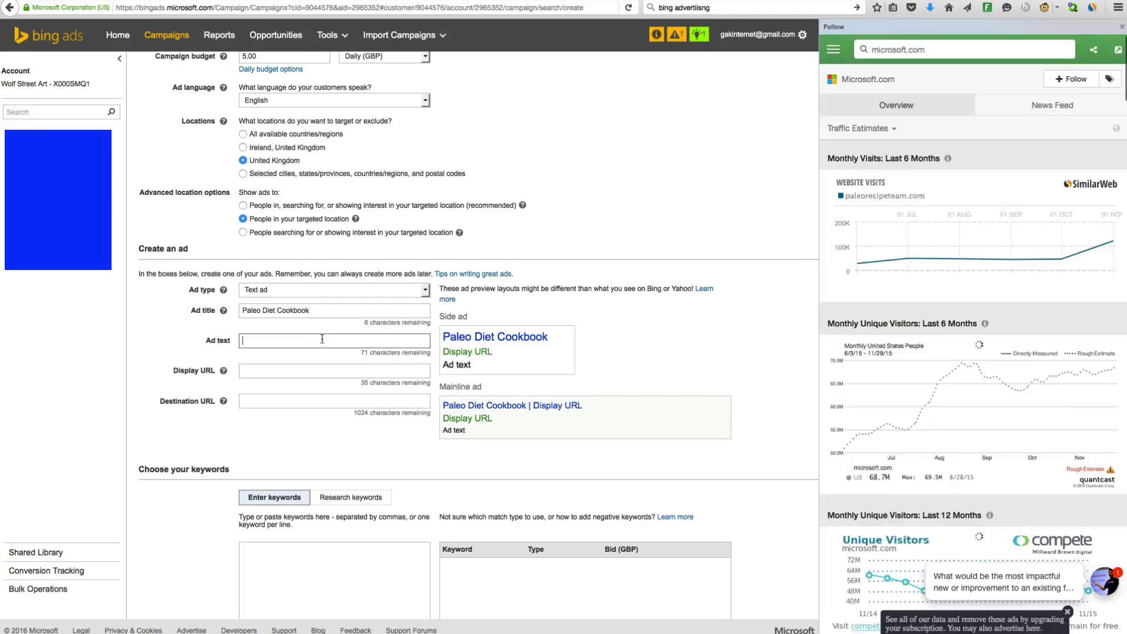
Paste the competitor description as the ad text, adding a space after the '+'
{"action": "key", "text": "ctrl+v"}
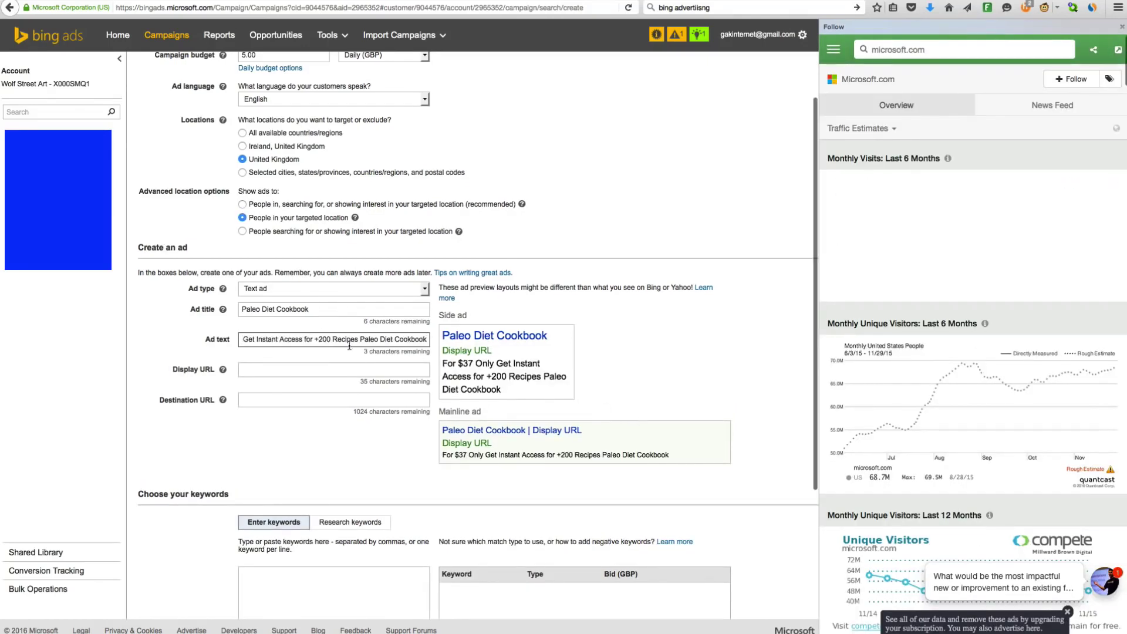
{"action": "left_click_drag", "start_coordinate": [286, 339], "coordinate": [454, 350]}
{"action": "key", "text": "ctrl+a"}
{"action": "key", "text": "End"}
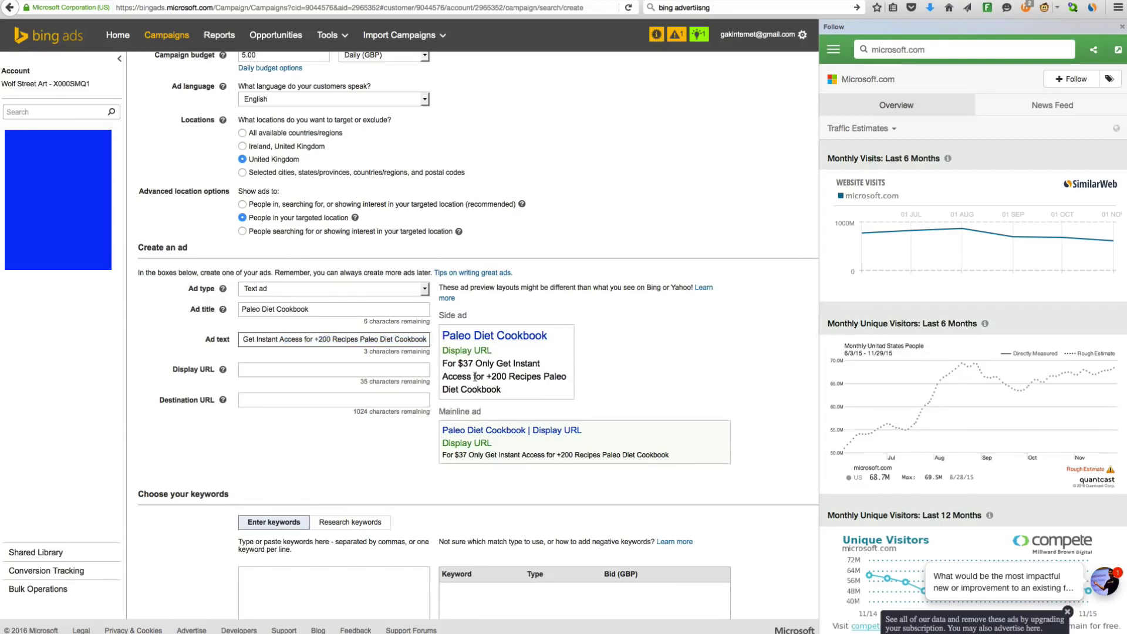
{"action": "left_click_drag", "start_coordinate": [443, 363], "coordinate": [507, 394]}
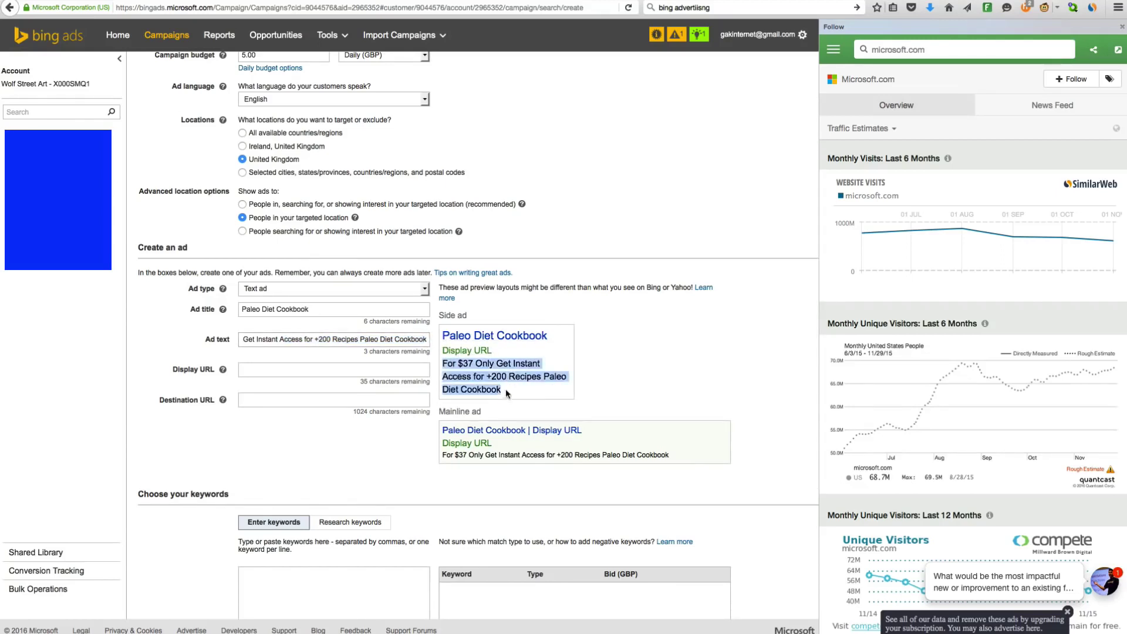
{"action": "left_click", "coordinate": [318, 339]}
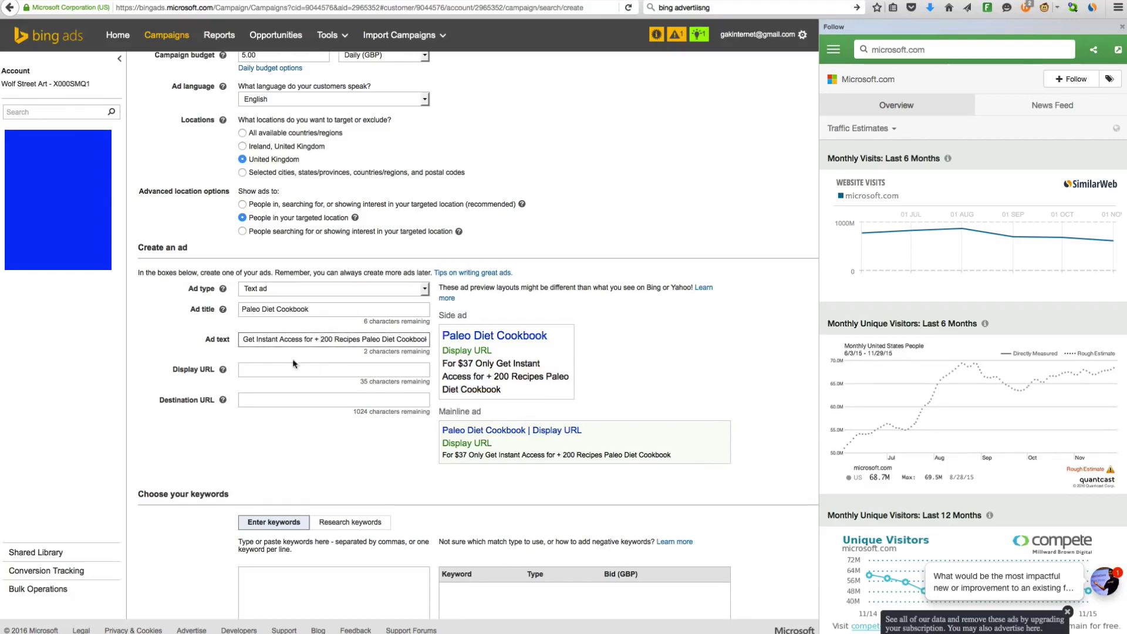
Copy paleorecipeteam.com from the sales page's address bar into the Display URL
{"action": "left_click", "coordinate": [276, 368]}
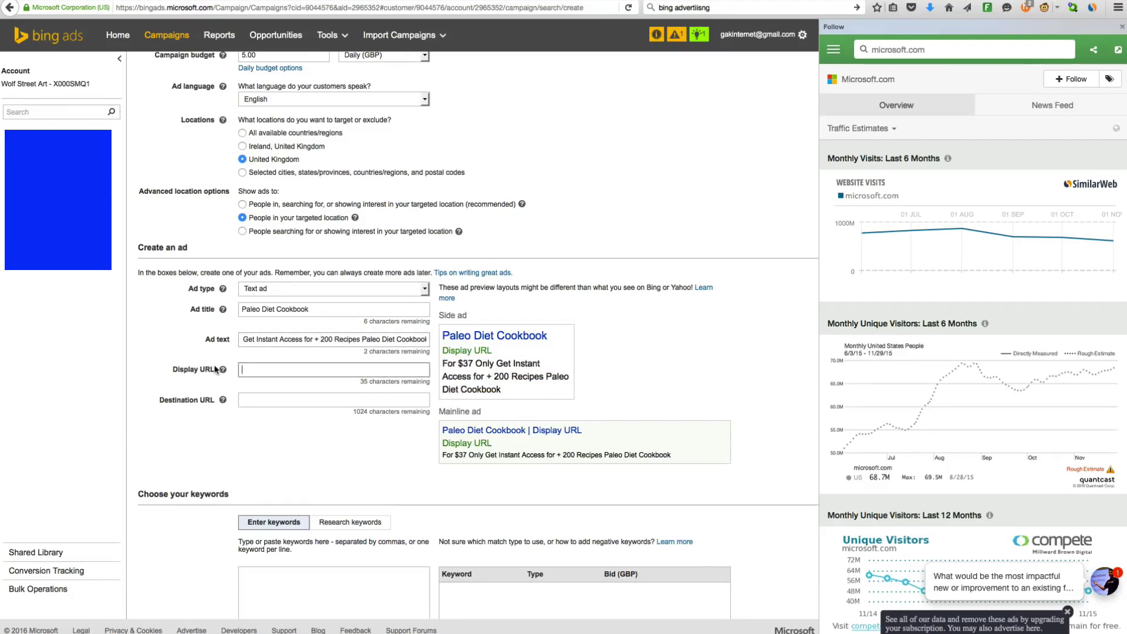
{"action": "left_click", "coordinate": [439, 355]}
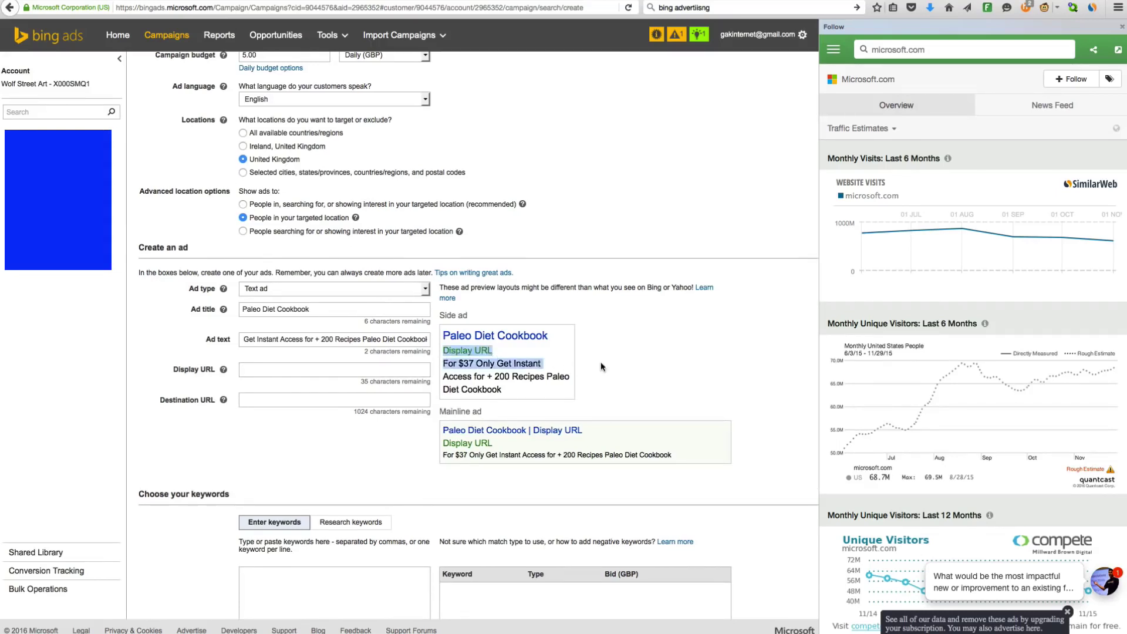
{"action": "left_click_drag", "start_coordinate": [163, 401], "coordinate": [215, 402]}
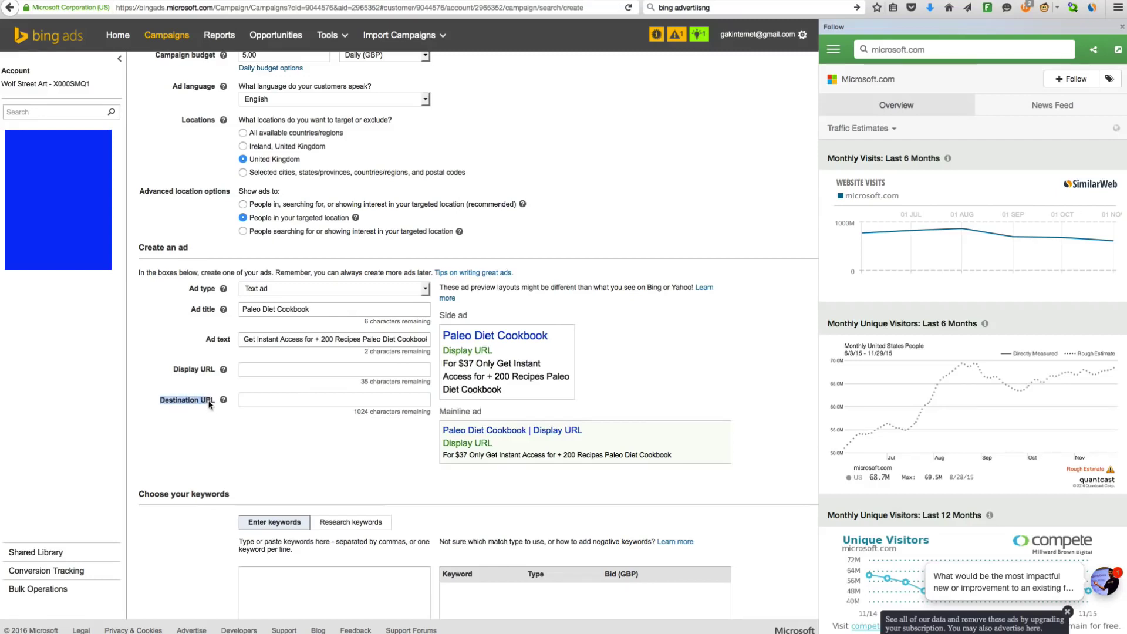
{"action": "left_click", "coordinate": [252, 404]}
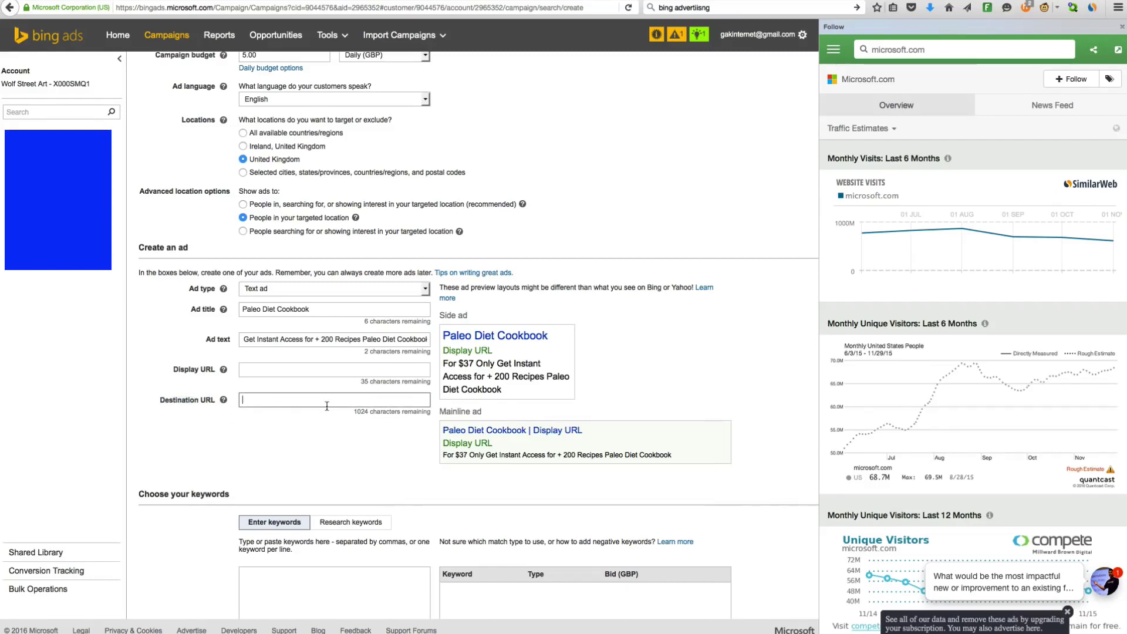
{"action": "left_click", "coordinate": [242, 371]}
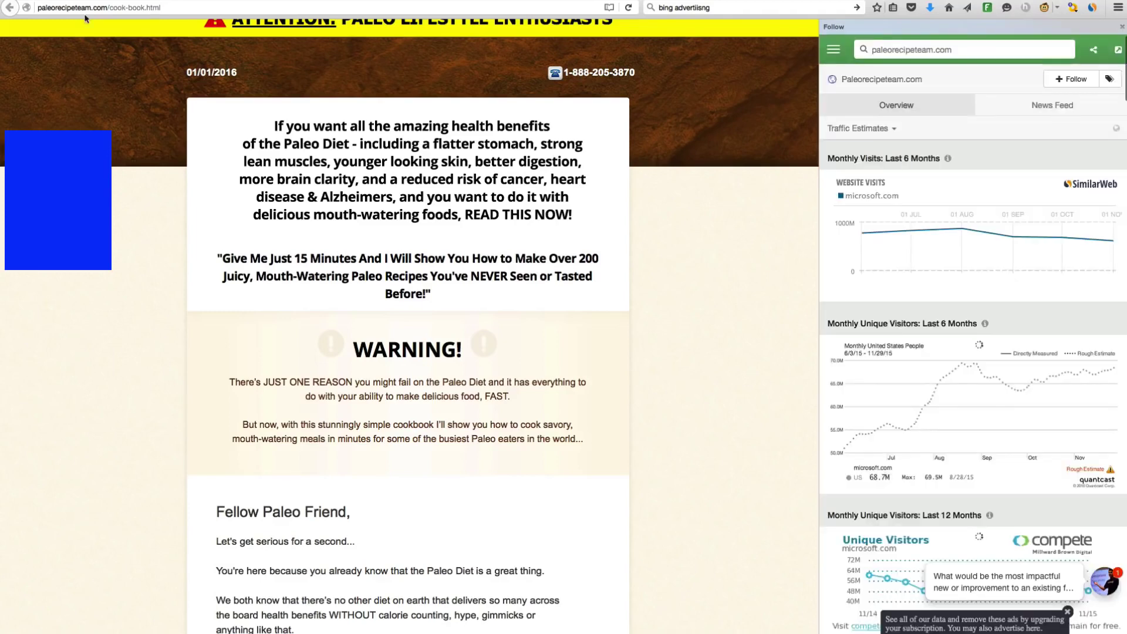
{"action": "left_click", "coordinate": [88, 8]}
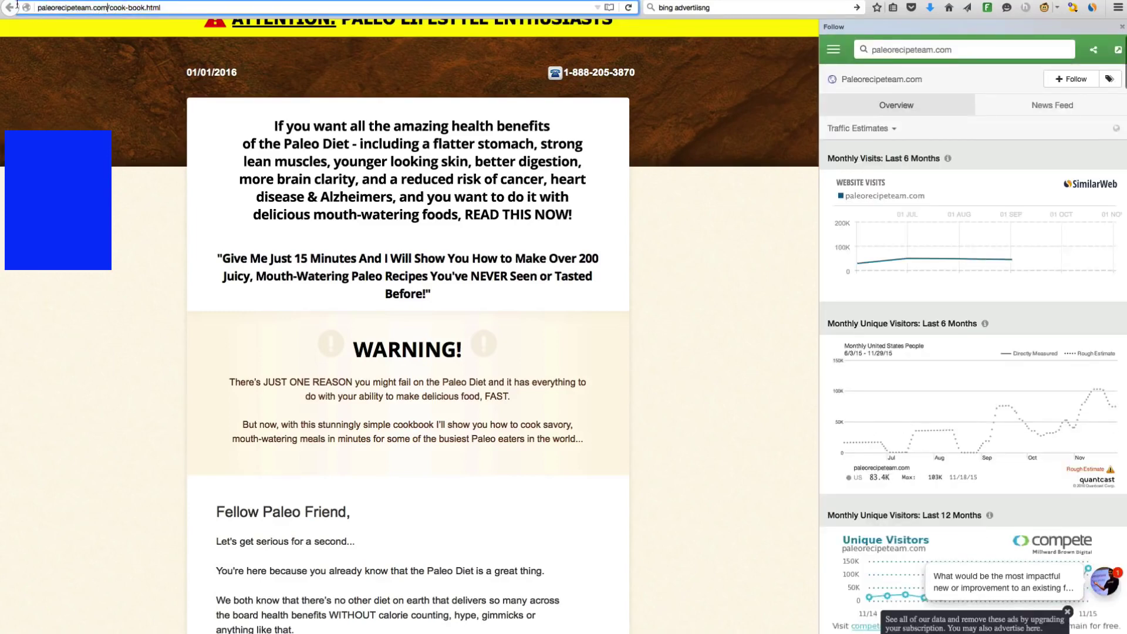
{"action": "key", "text": "shift+Home"}
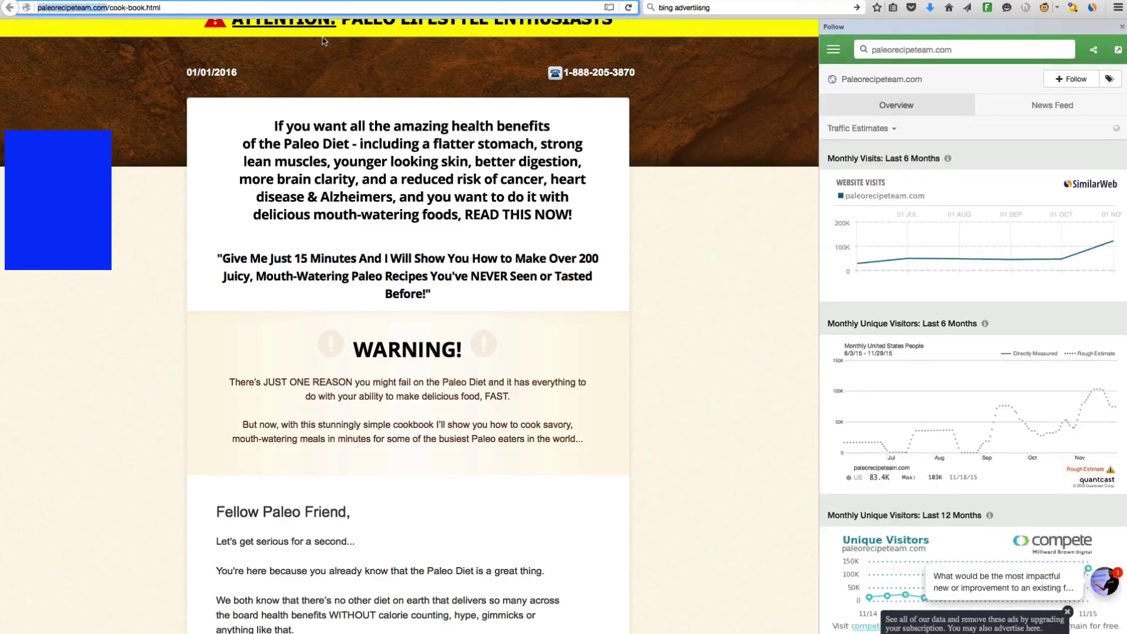
{"action": "key", "text": "ctrl+c"}
{"action": "key", "text": "ctrl+w"}
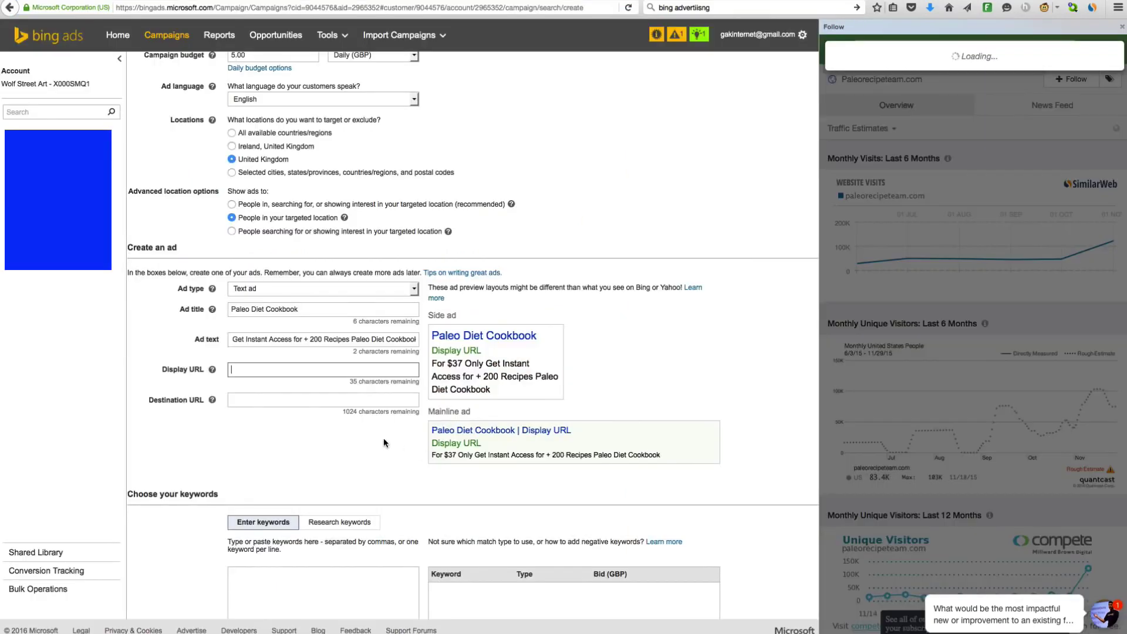
{"action": "key", "text": "ctrl+v"}
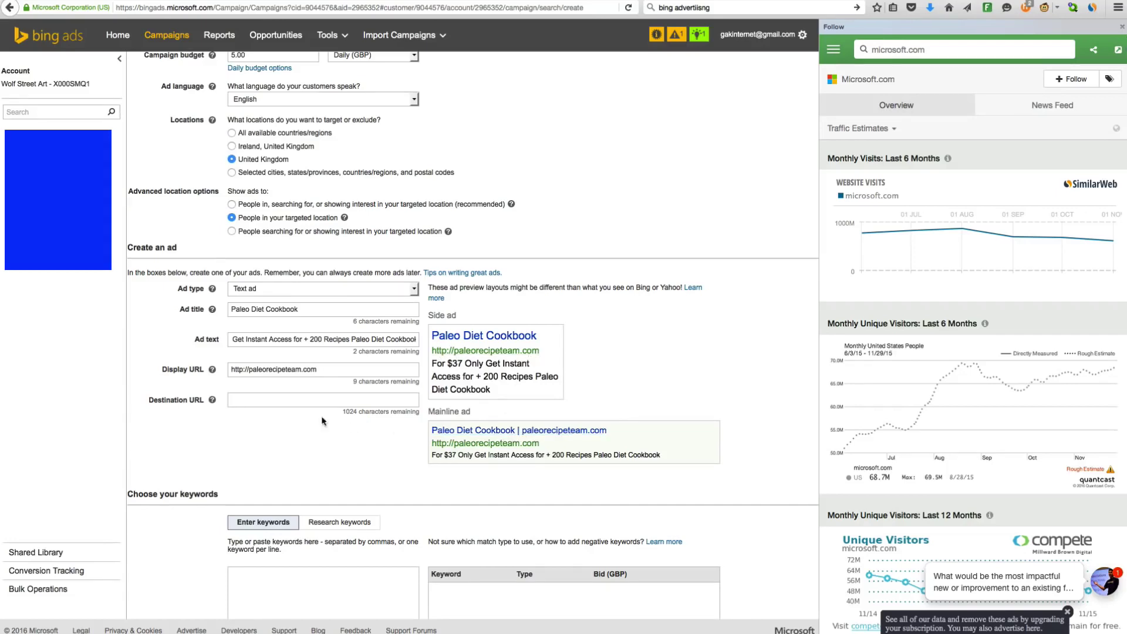
Leave the Destination URL blank and switch to the ClickBank paleo results
{"action": "left_click", "coordinate": [198, 402]}
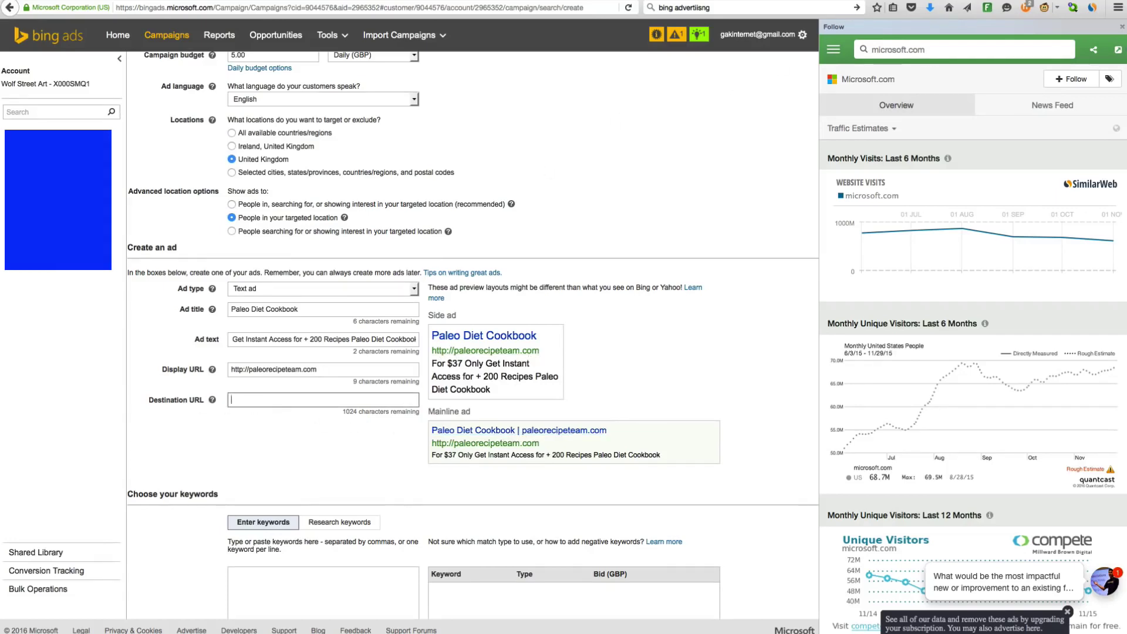
{"action": "key", "text": "ctrl+Tab"}
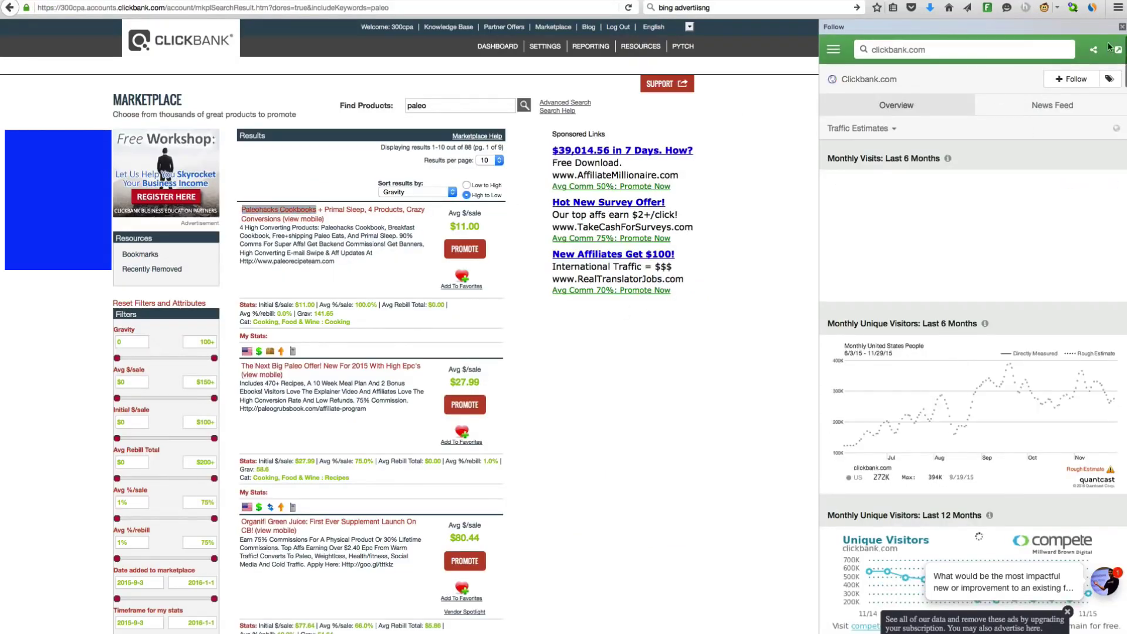
Create the paleohack1 HopLink for Paleohacks Cookbooks and copy its URL
{"action": "left_click", "coordinate": [1122, 26]}
{"action": "left_click", "coordinate": [452, 234]}
{"action": "left_click", "coordinate": [633, 252]}
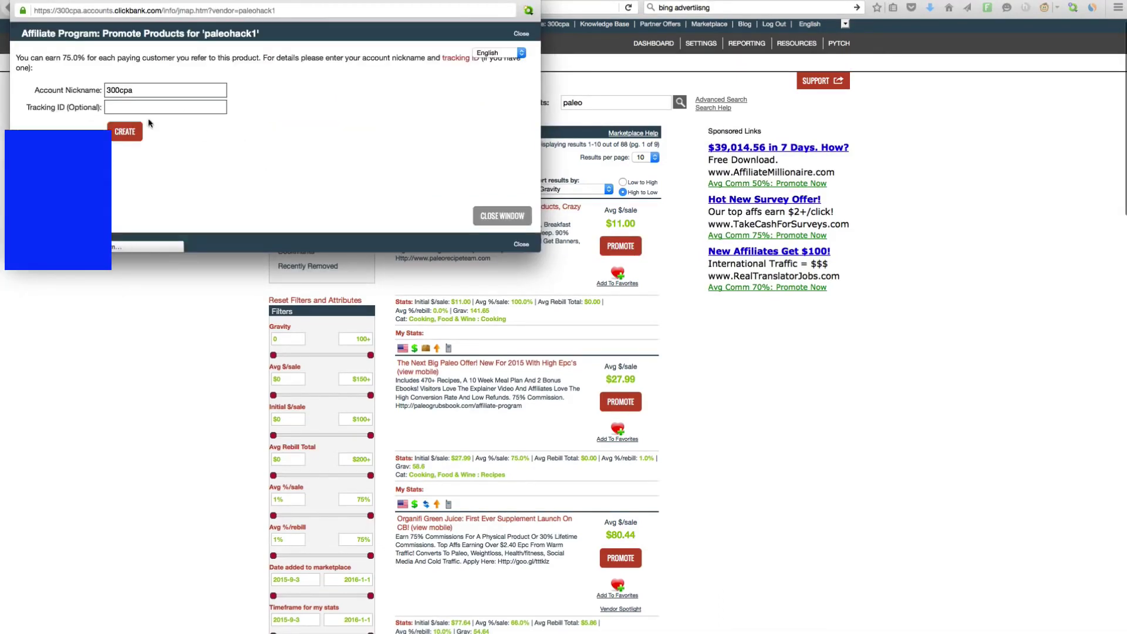
{"action": "left_click", "coordinate": [86, 88]}
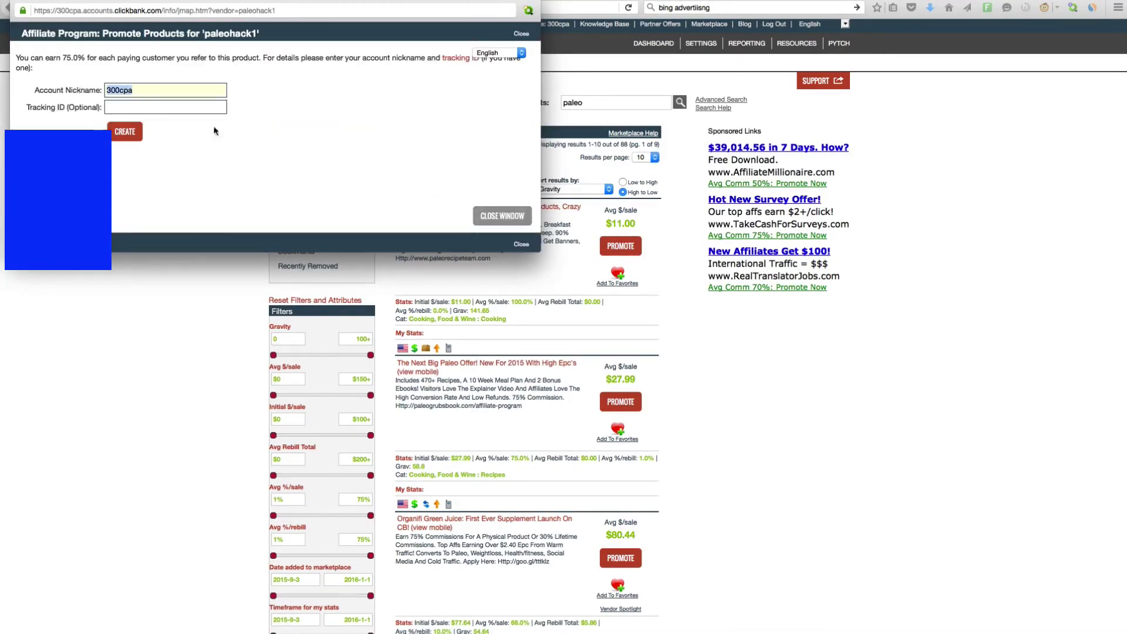
{"action": "left_click", "coordinate": [115, 131]}
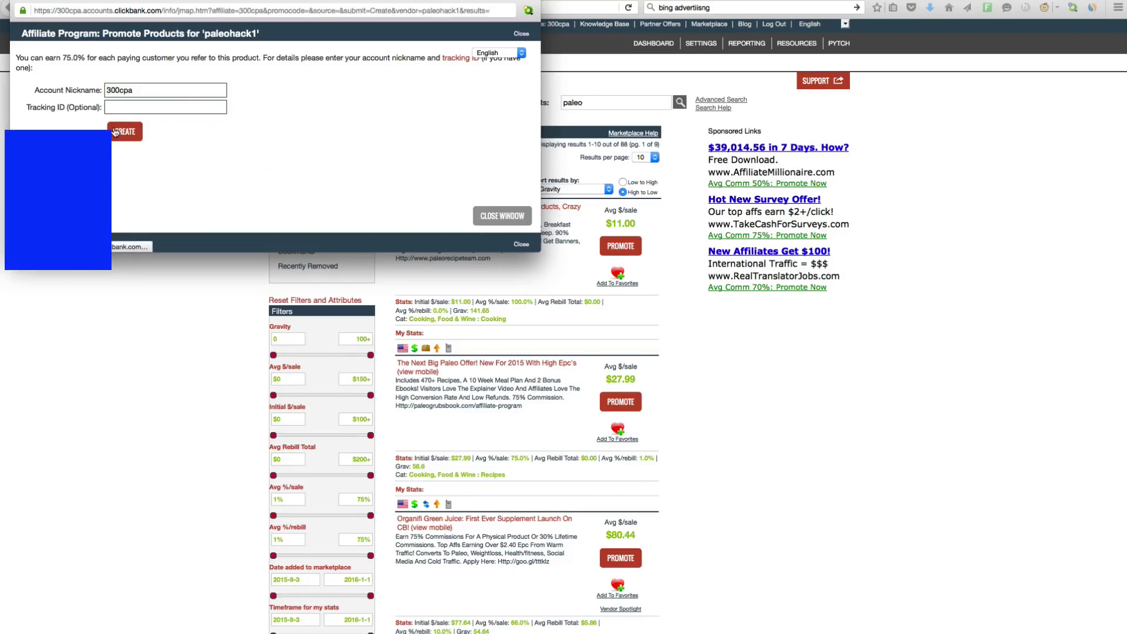
{"action": "left_click", "coordinate": [144, 80]}
{"action": "right_click", "coordinate": [146, 79]}
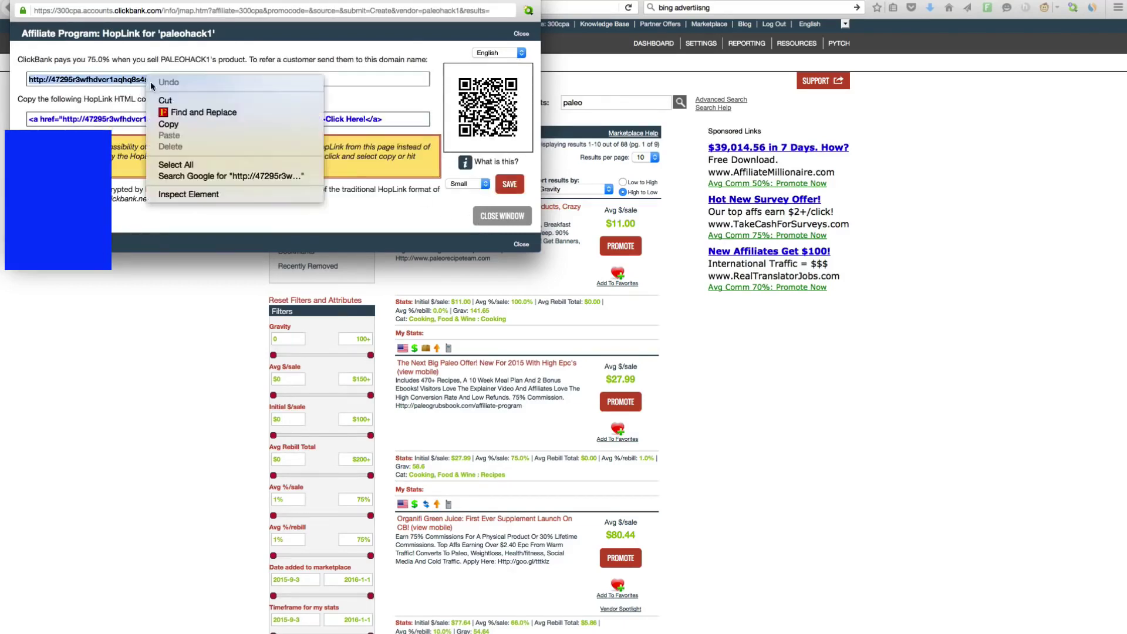
{"action": "left_click", "coordinate": [176, 125]}
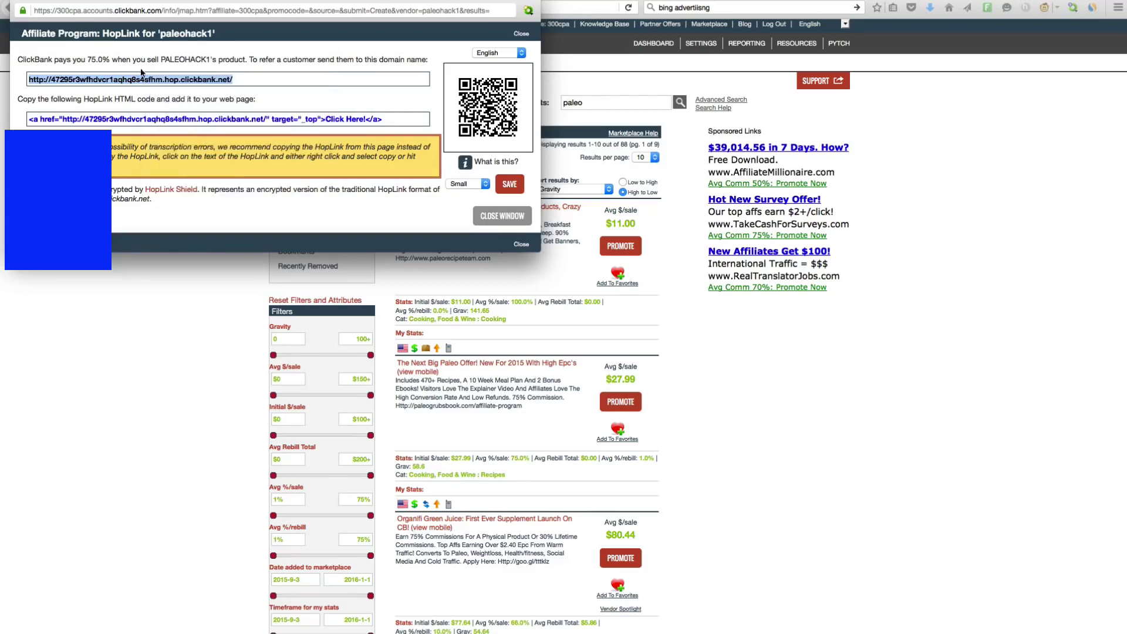
{"action": "left_click", "coordinate": [501, 215]}
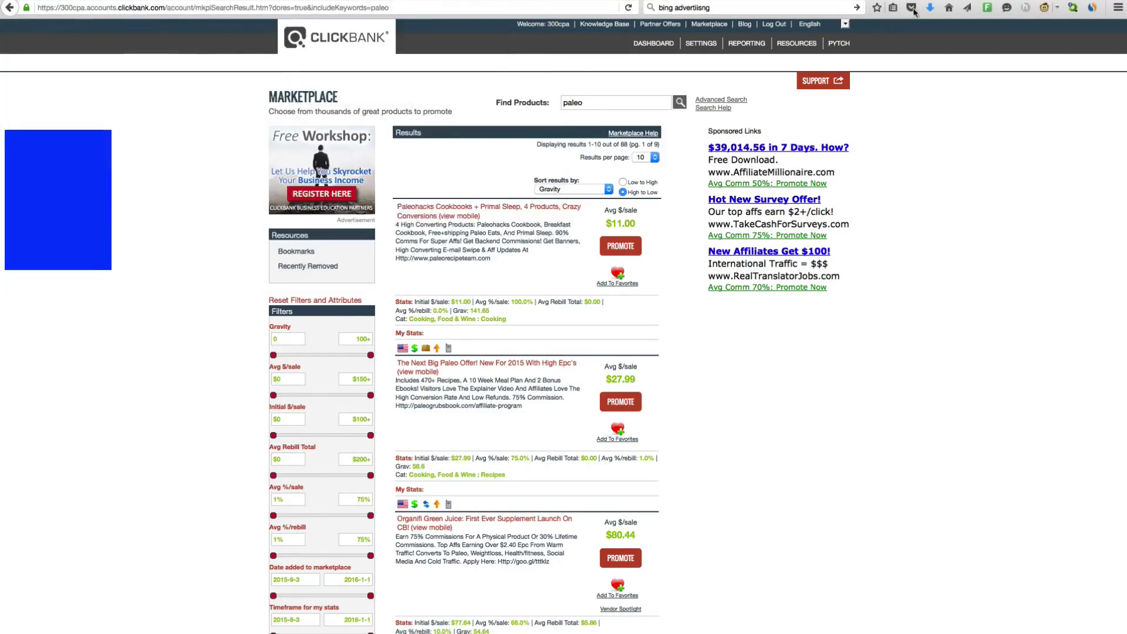
Paste the ClickBank HopLink as the ad's destination URL and place the cursor in the keywords box
{"action": "key", "text": "ctrl+Tab"}
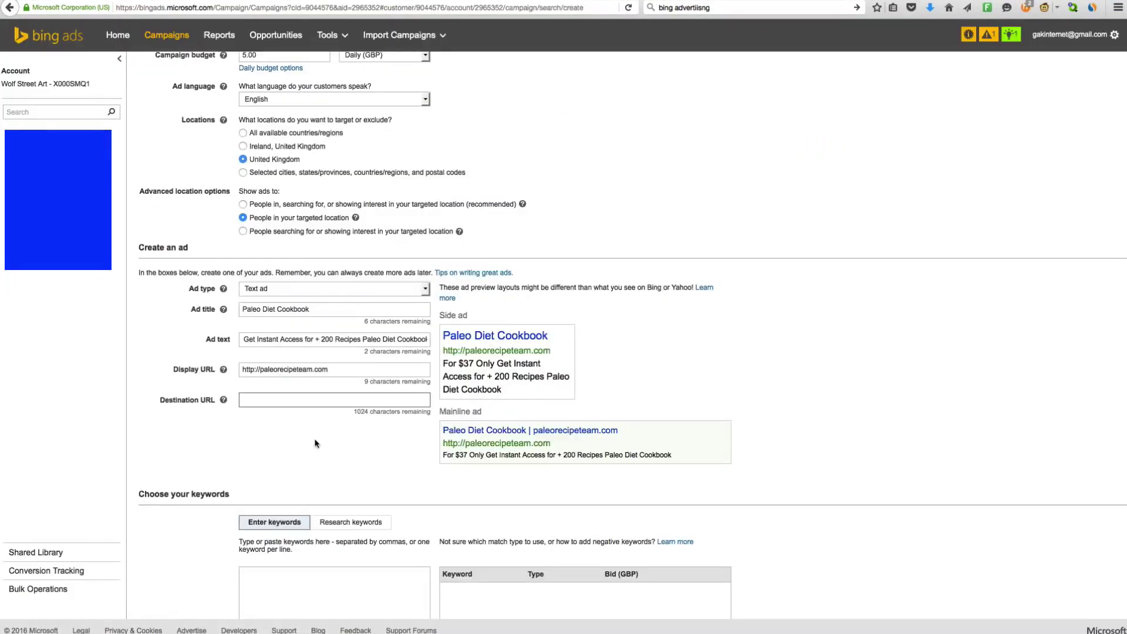
{"action": "key", "text": "ctrl+v"}
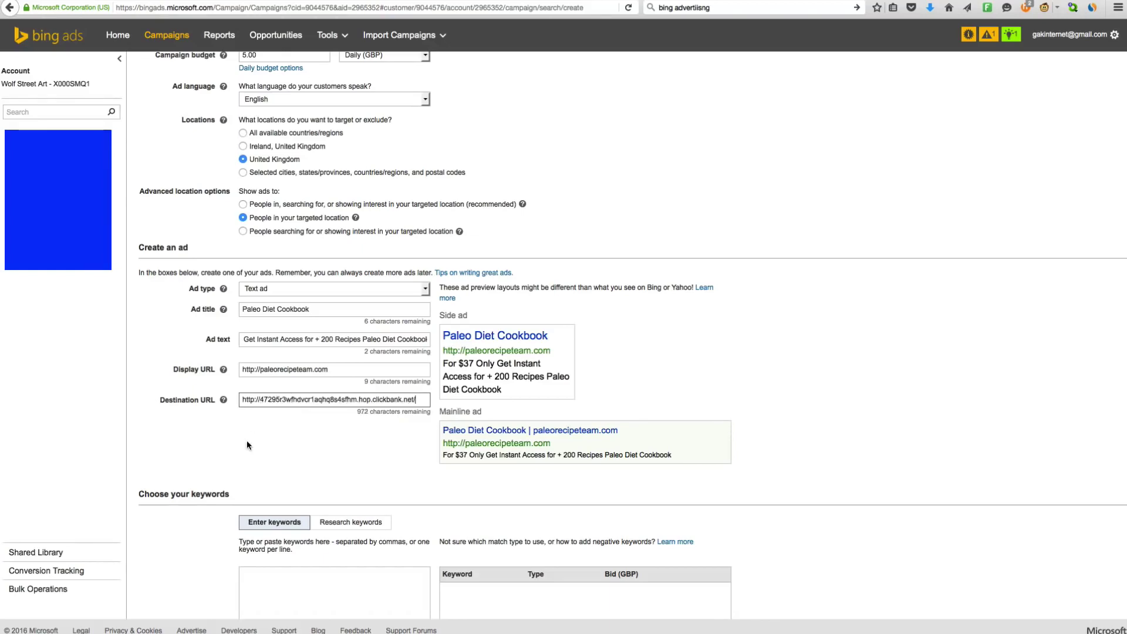
{"action": "scroll", "coordinate": [198, 476], "scroll_direction": "down", "scroll_amount": 5}
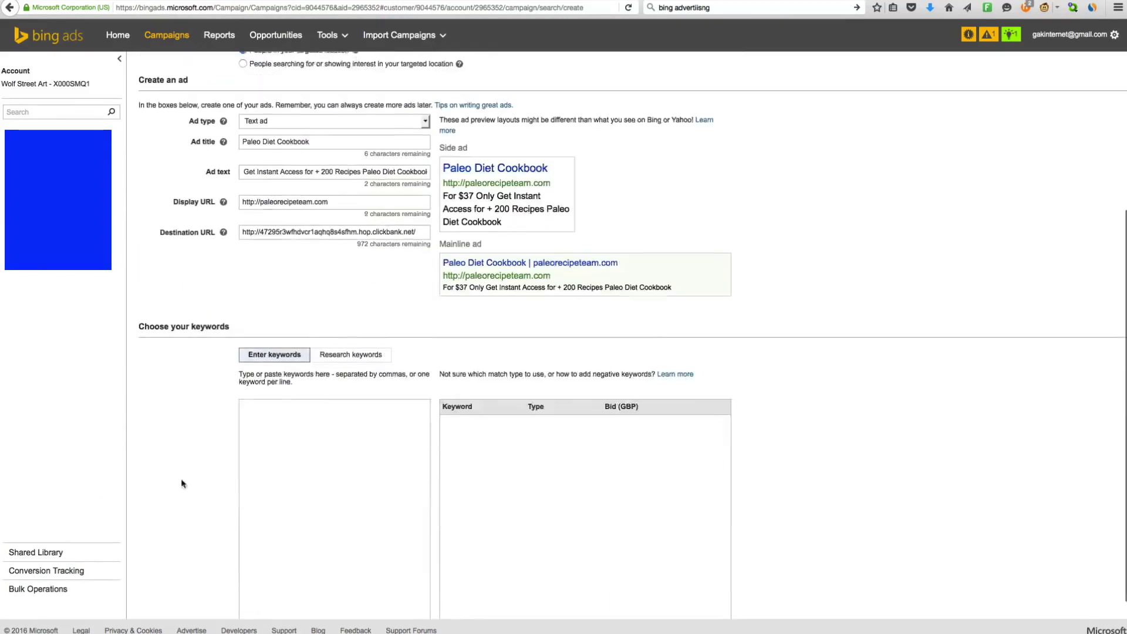
{"action": "left_click", "coordinate": [291, 401]}
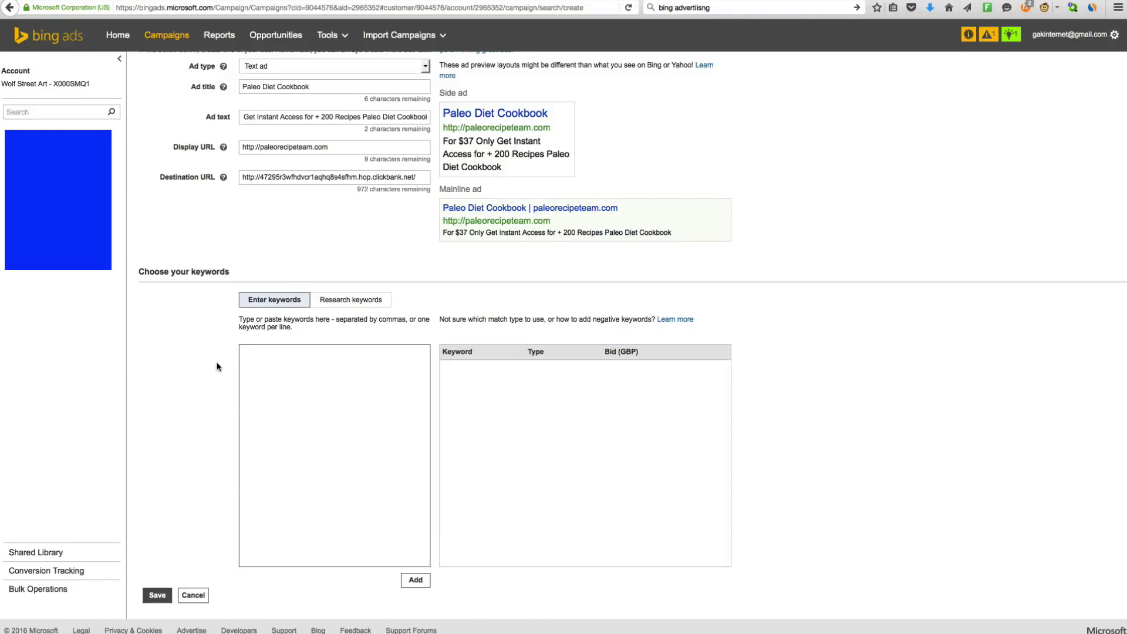
Copy the bracketed diet keyword list from TextEdit for the Bing Ads keywords box
{"action": "left_click", "coordinate": [253, 361]}
{"action": "key", "text": "super+Tab"}
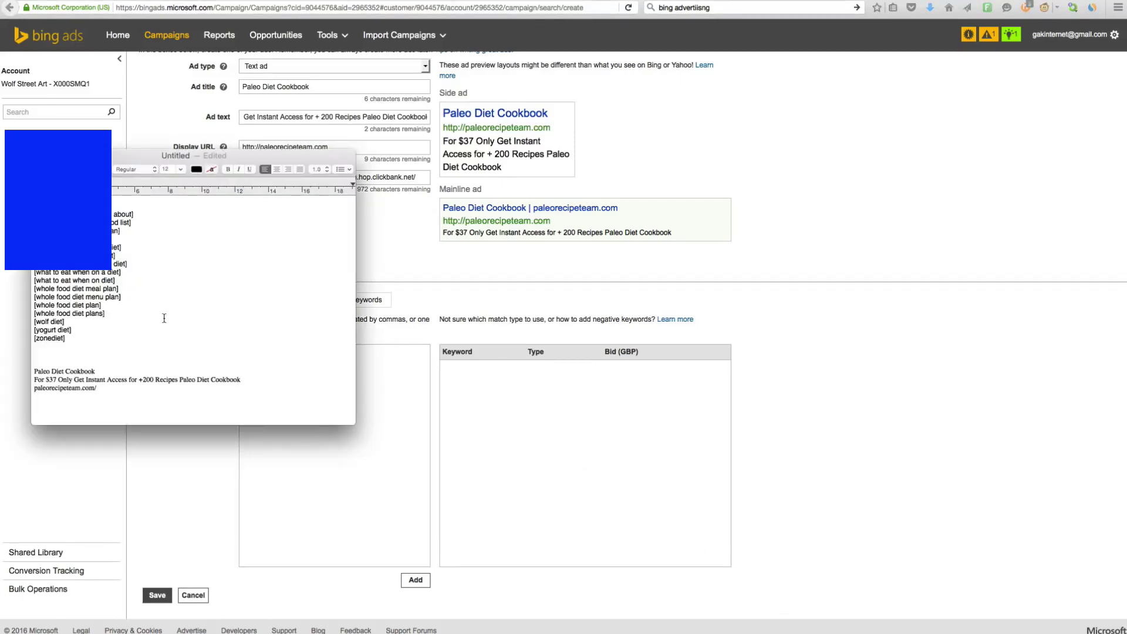
{"action": "left_click_drag", "start_coordinate": [85, 341], "coordinate": [5, 123]}
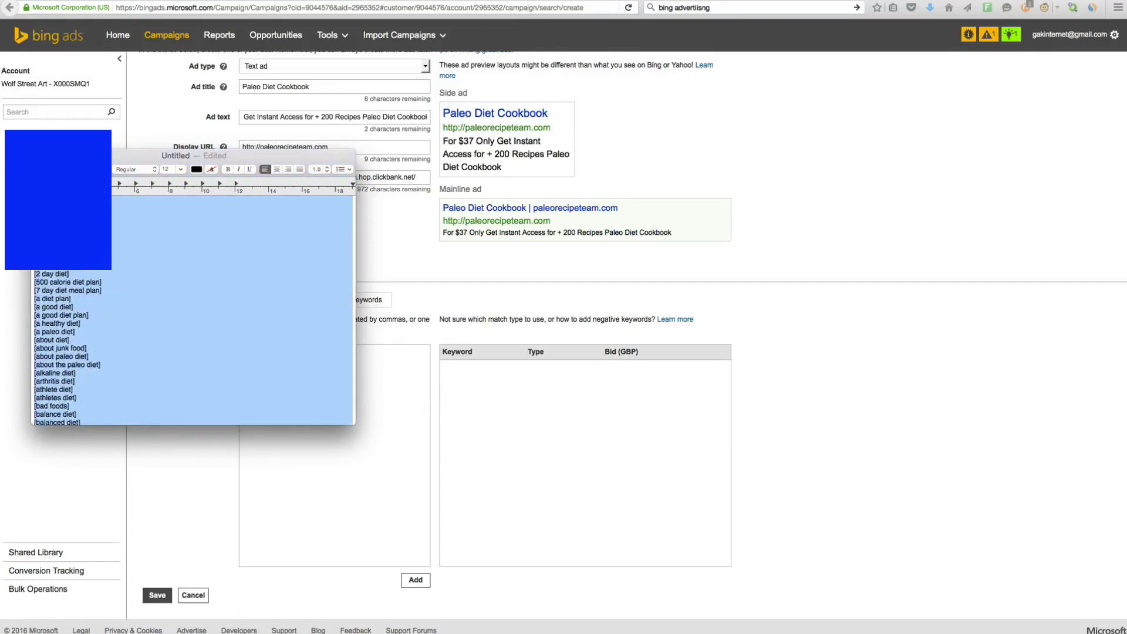
{"action": "right_click", "coordinate": [57, 226]}
{"action": "left_click", "coordinate": [117, 278]}
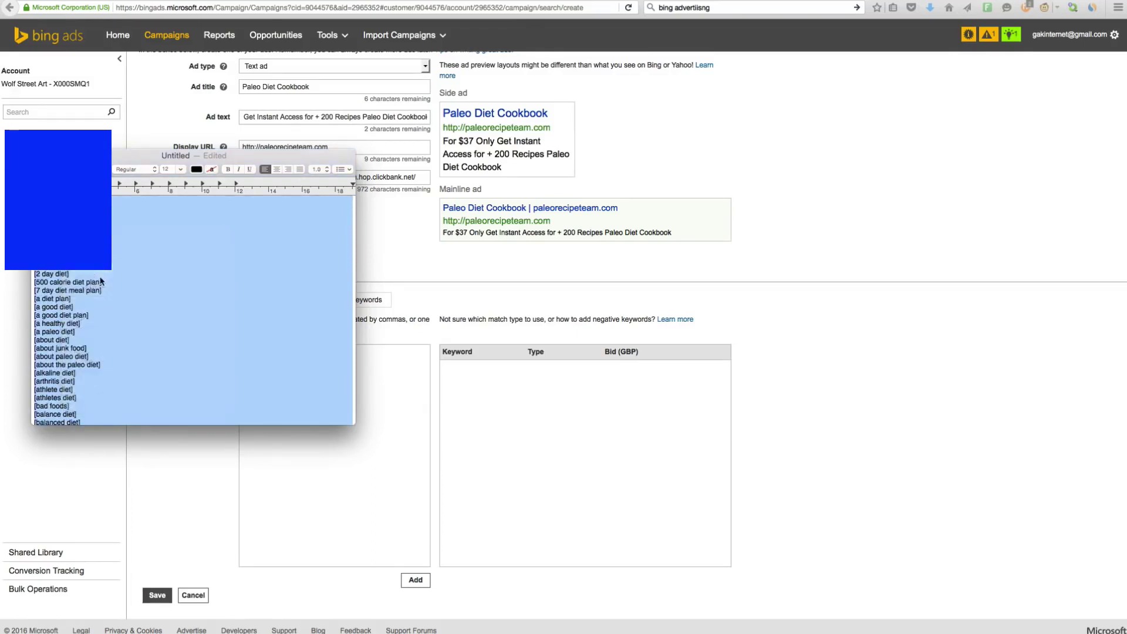
{"action": "left_click", "coordinate": [362, 505]}
{"action": "right_click", "coordinate": [304, 396]}
Paste the keyword list and add the keywords to the table as Exact match with bids
{"action": "left_click", "coordinate": [325, 457]}
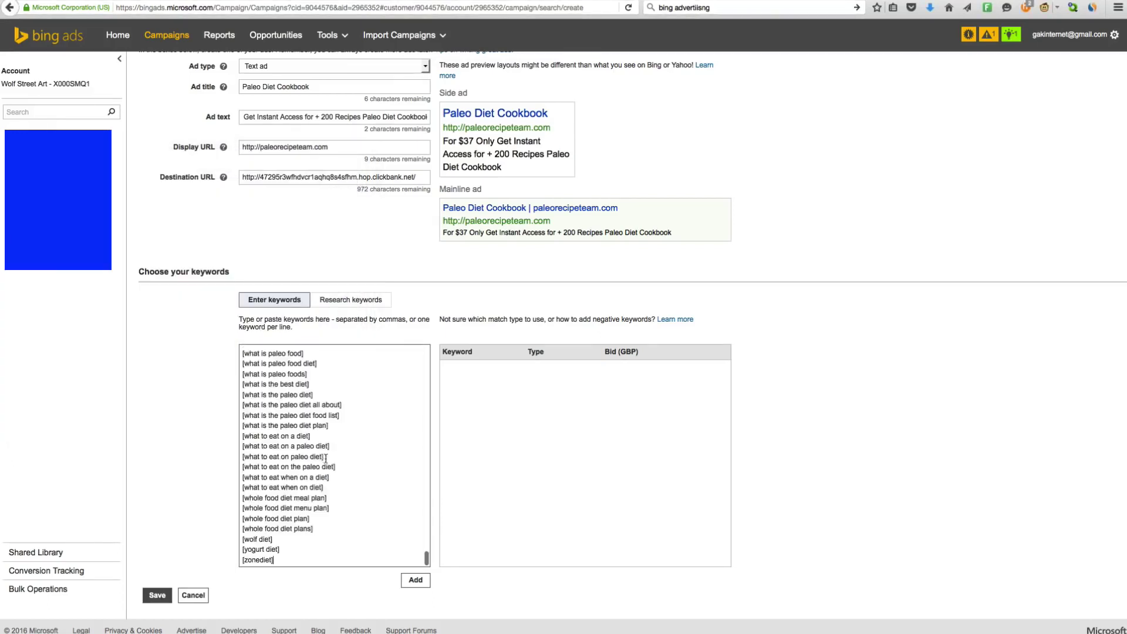
{"action": "scroll", "coordinate": [359, 497], "scroll_direction": "up", "scroll_amount": 20}
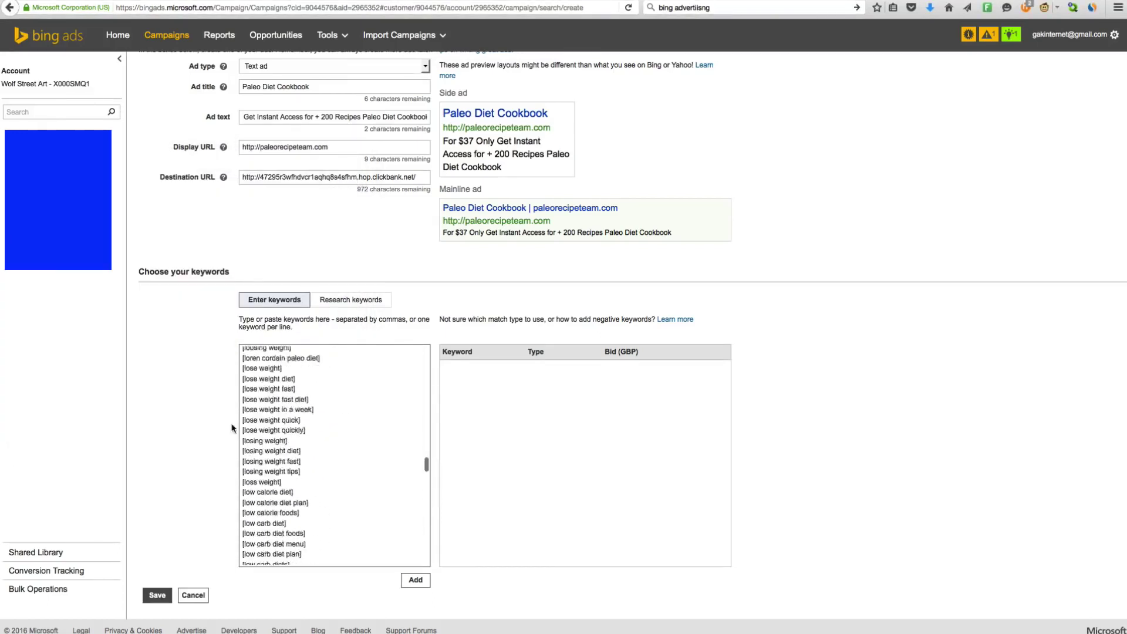
{"action": "left_click", "coordinate": [416, 579]}
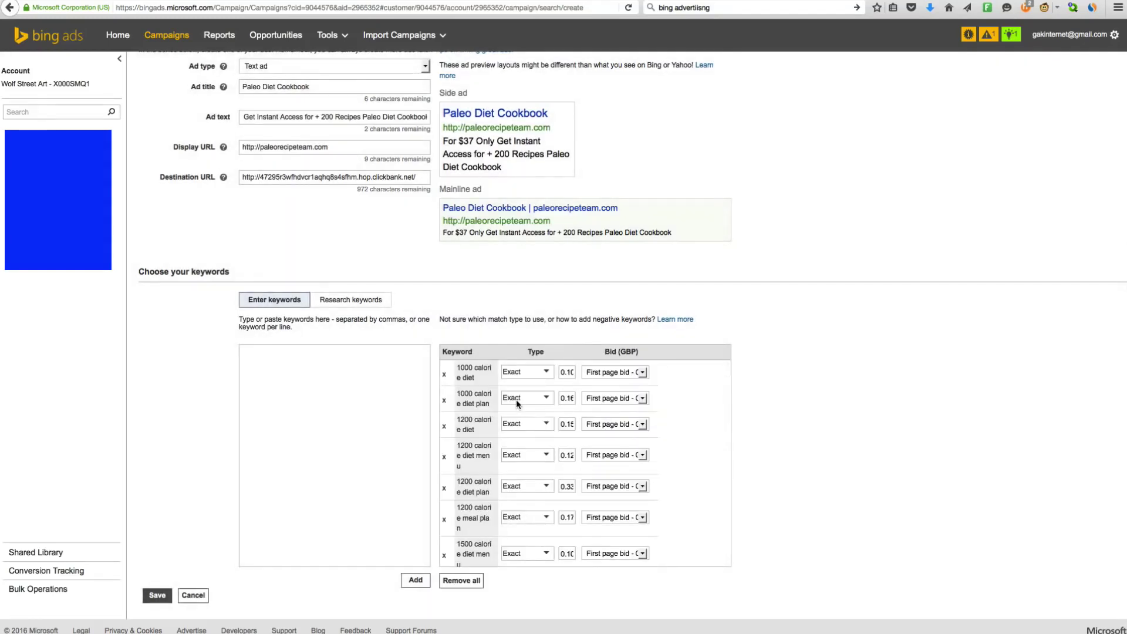
{"action": "scroll", "coordinate": [528, 443], "scroll_direction": "down", "scroll_amount": 5}
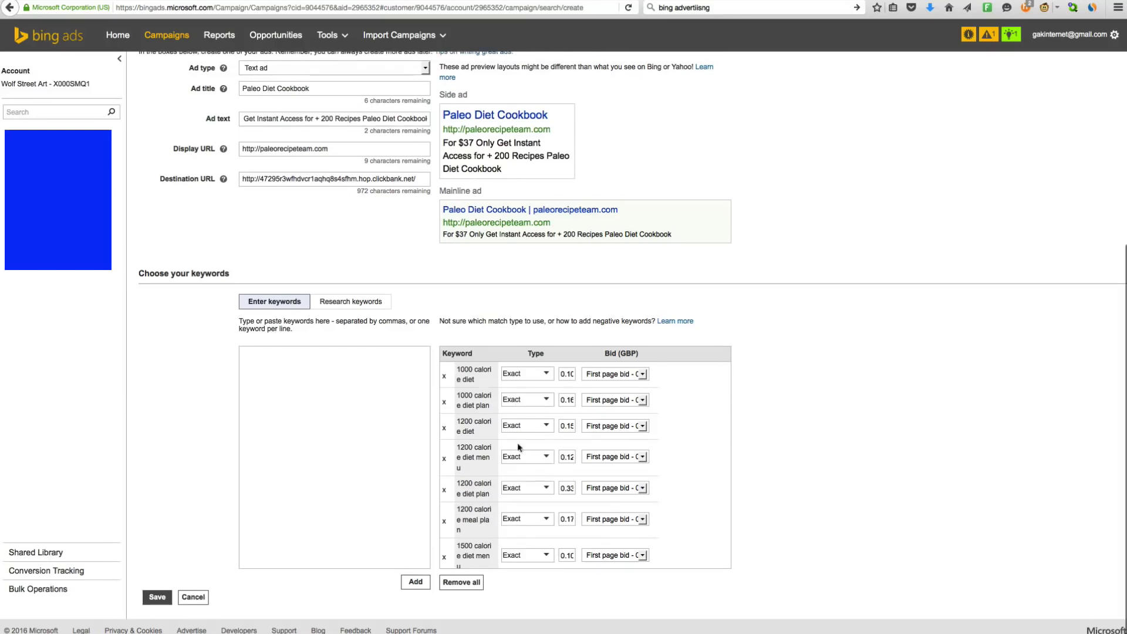
{"action": "scroll", "coordinate": [478, 454], "scroll_direction": "down", "scroll_amount": 2}
{"action": "scroll", "coordinate": [478, 455], "scroll_direction": "up", "scroll_amount": 5}
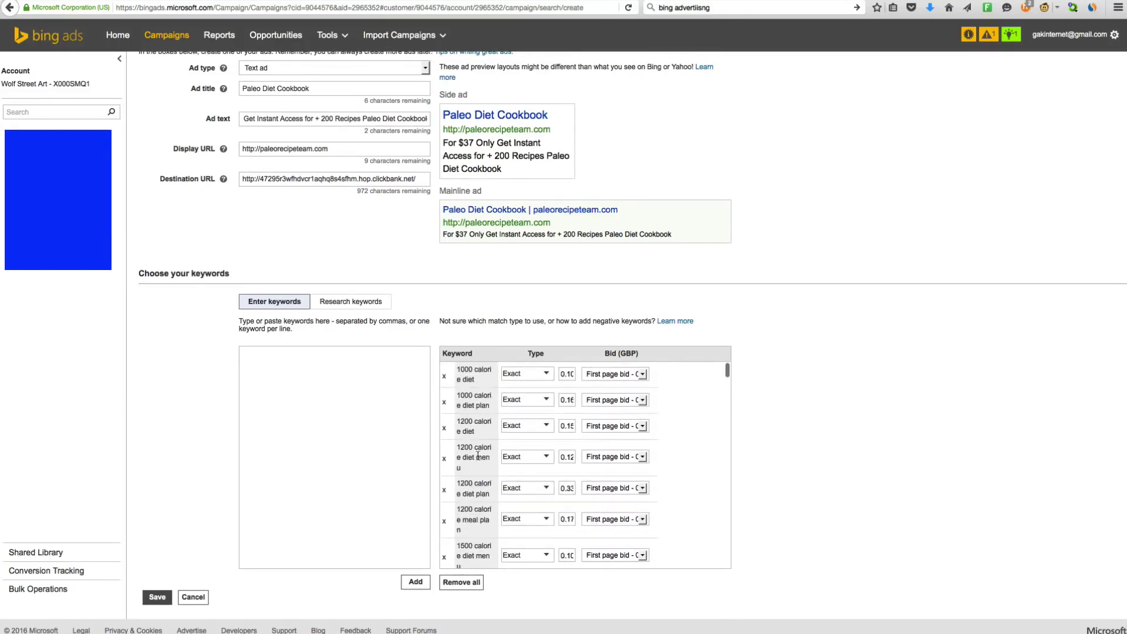
{"action": "left_click", "coordinate": [626, 369]}
{"action": "scroll", "coordinate": [626, 368], "scroll_direction": "right", "scroll_amount": 2}
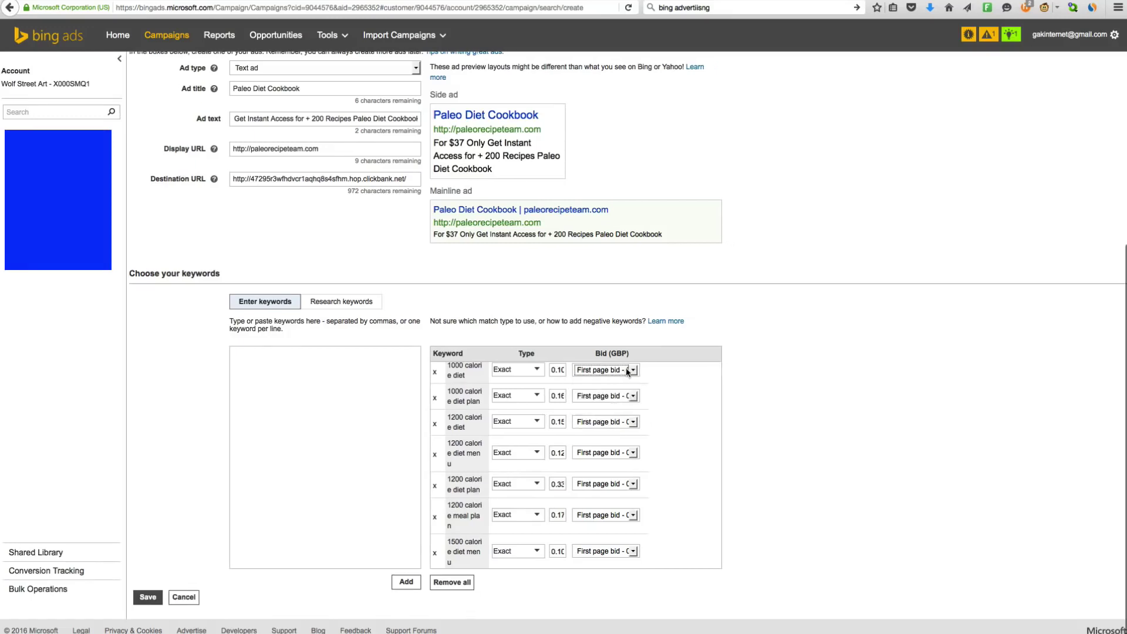
{"action": "left_click", "coordinate": [625, 368]}
{"action": "scroll", "coordinate": [616, 393], "scroll_direction": "left", "scroll_amount": 2}
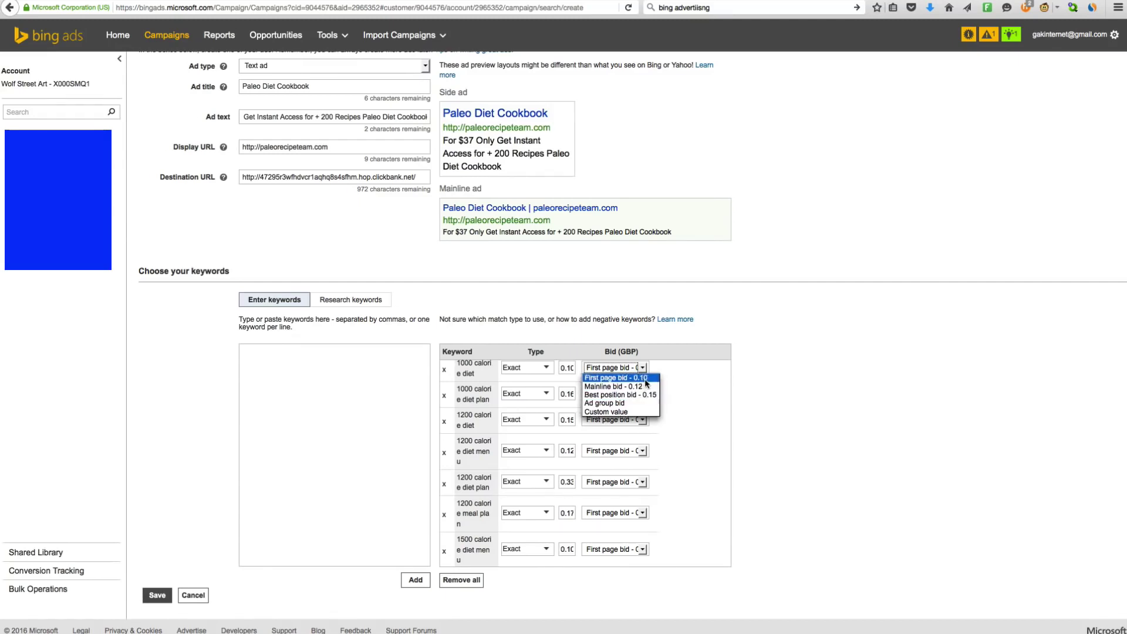
{"action": "scroll", "coordinate": [645, 383], "scroll_direction": "right", "scroll_amount": 2}
{"action": "left_click", "coordinate": [615, 380]}
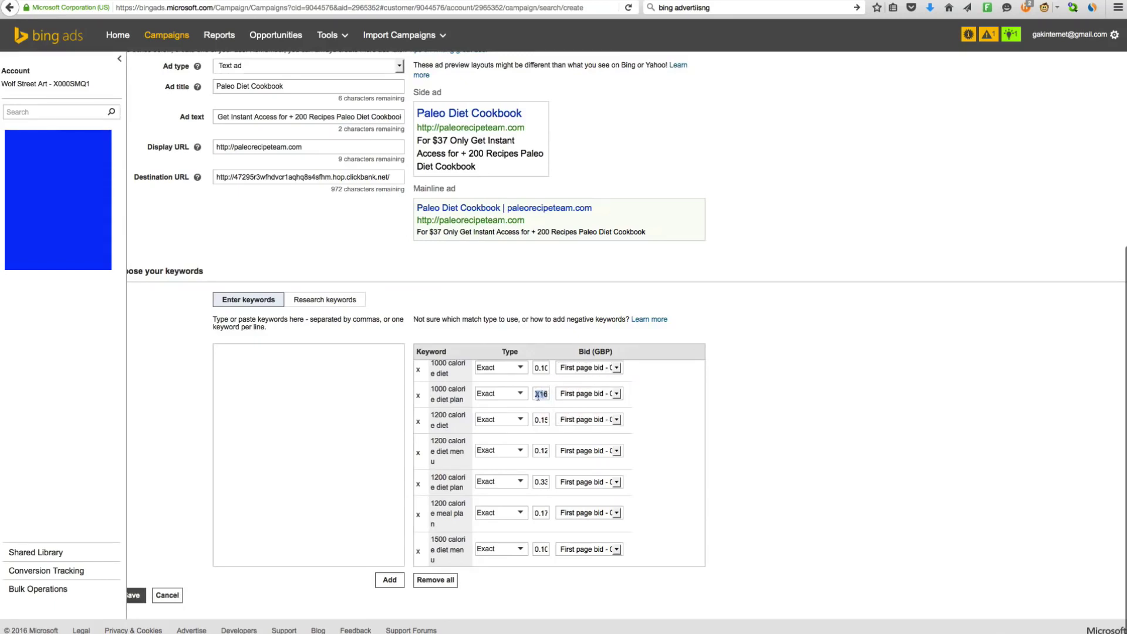
{"action": "left_click_drag", "start_coordinate": [536, 392], "coordinate": [550, 399]}
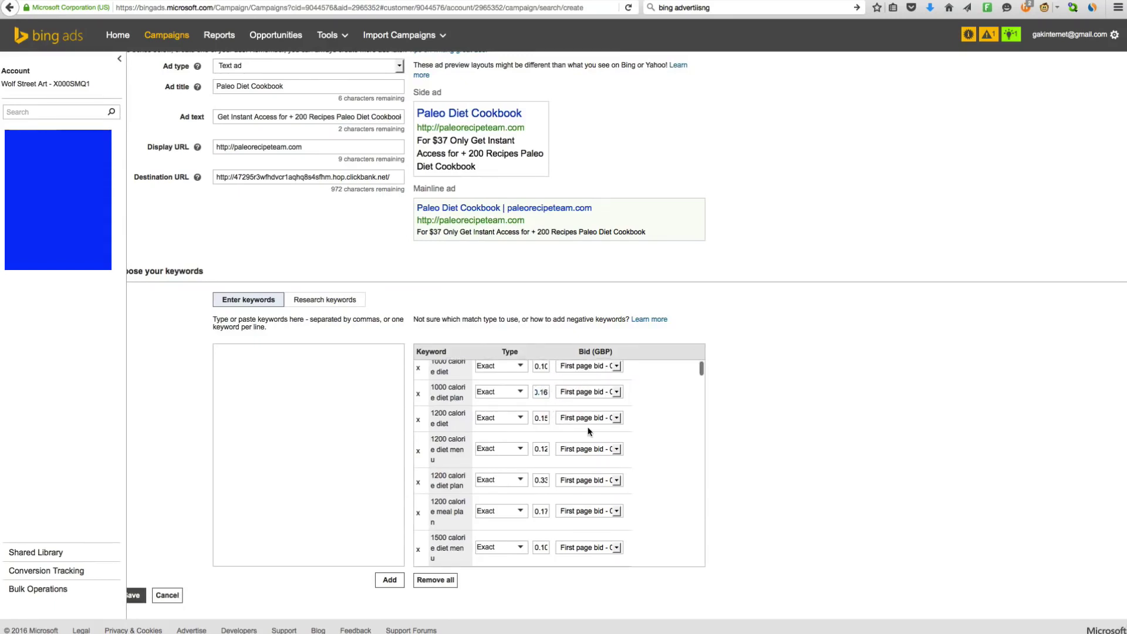
{"action": "scroll", "coordinate": [589, 430], "scroll_direction": "down", "scroll_amount": 10}
{"action": "scroll", "coordinate": [589, 431], "scroll_direction": "down", "scroll_amount": 5}
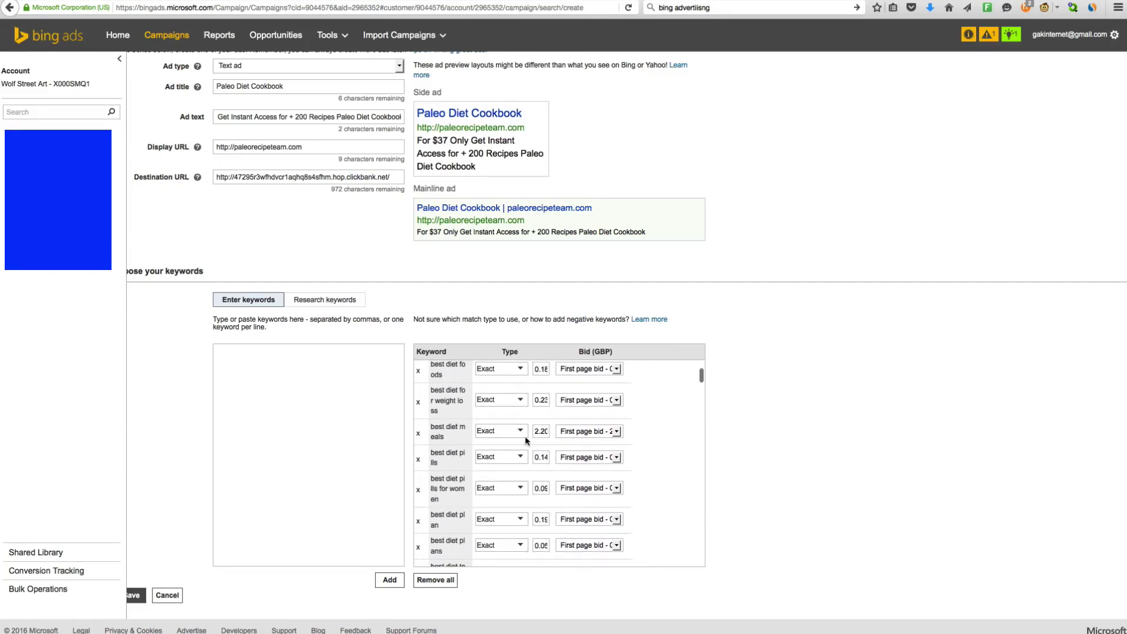
{"action": "scroll", "coordinate": [540, 435], "scroll_direction": "up", "scroll_amount": 2}
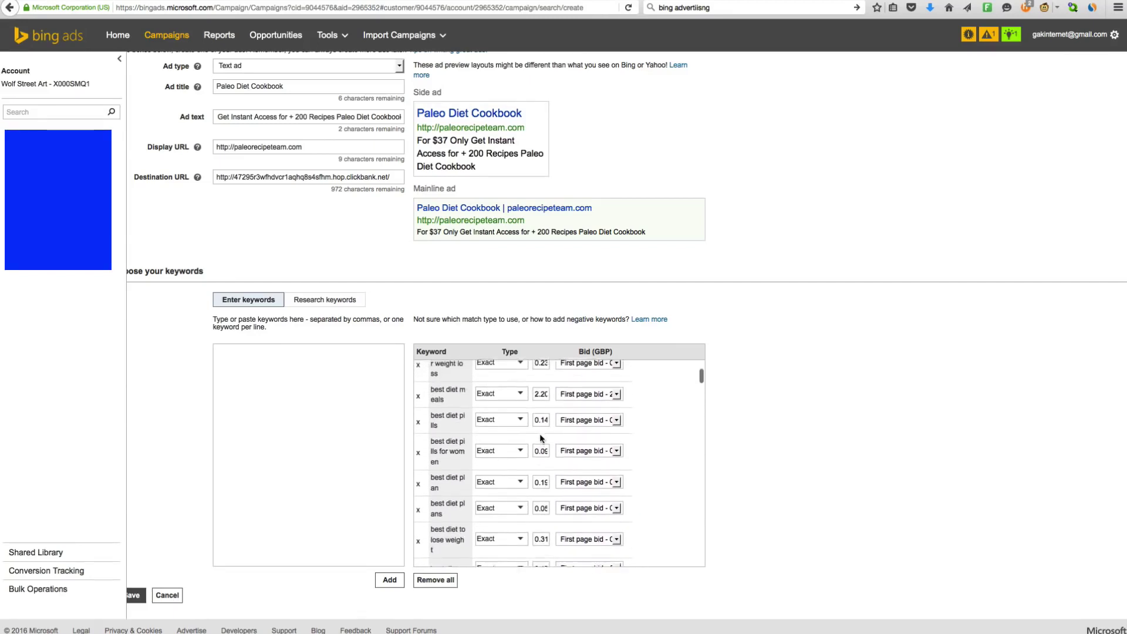
{"action": "scroll", "coordinate": [537, 399], "scroll_direction": "down", "scroll_amount": 5}
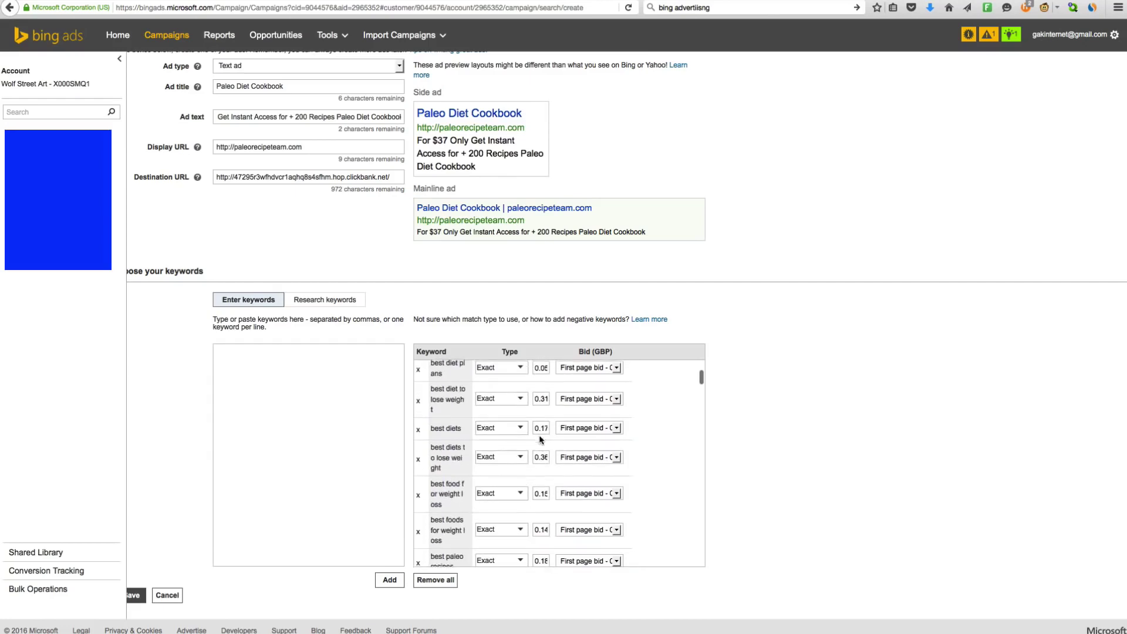
{"action": "scroll", "coordinate": [539, 445], "scroll_direction": "down", "scroll_amount": 8}
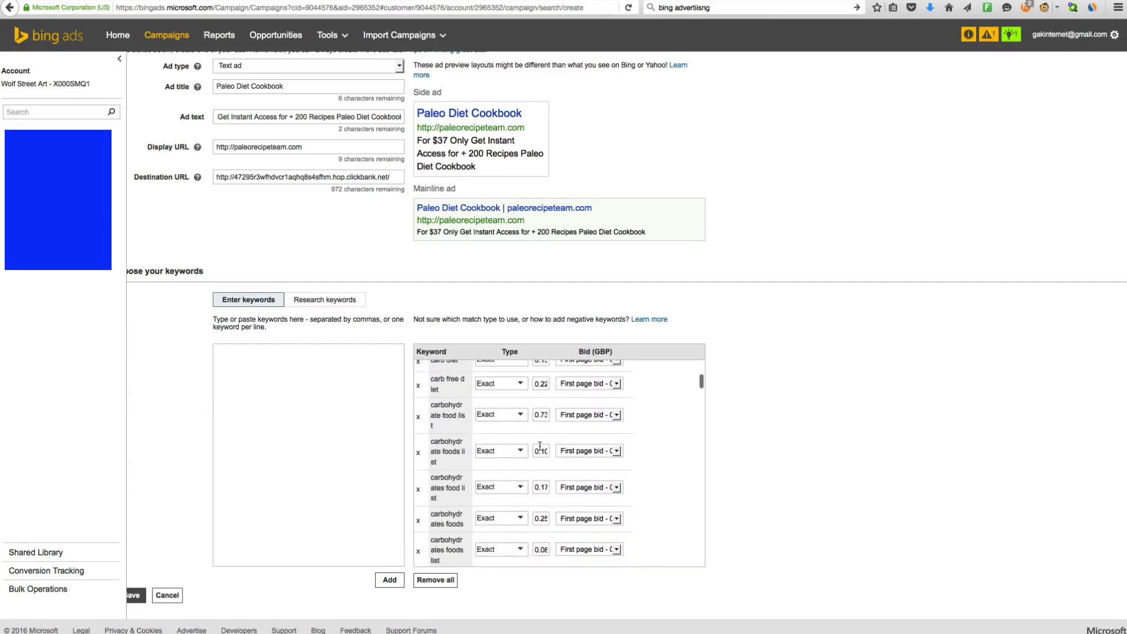
{"action": "scroll", "coordinate": [539, 446], "scroll_direction": "down", "scroll_amount": 8}
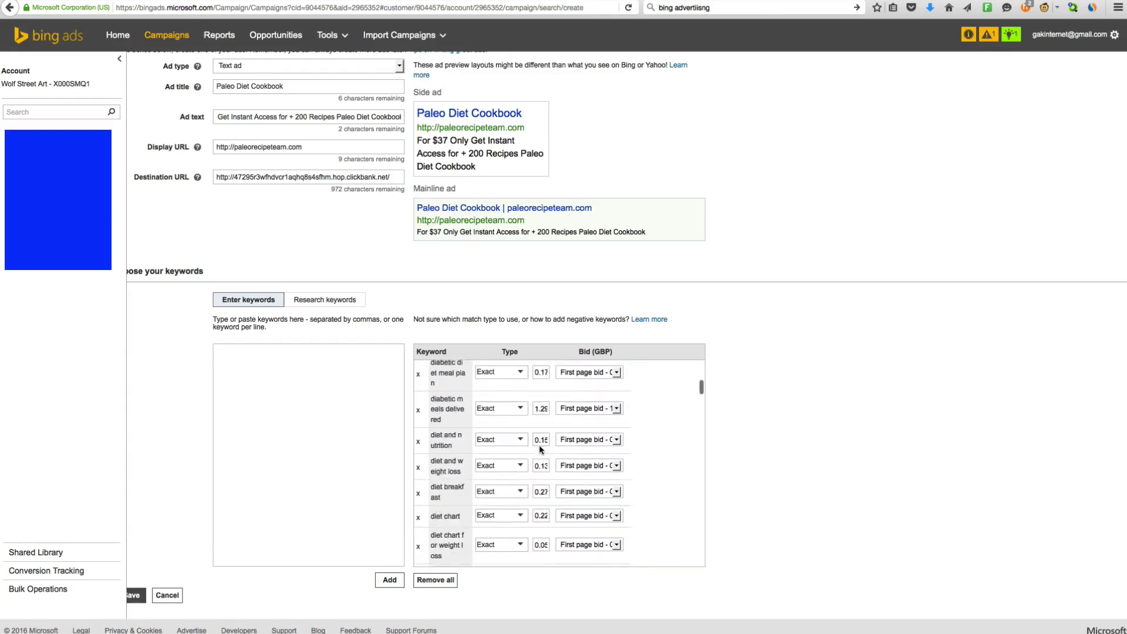
{"action": "scroll", "coordinate": [539, 446], "scroll_direction": "down", "scroll_amount": 8}
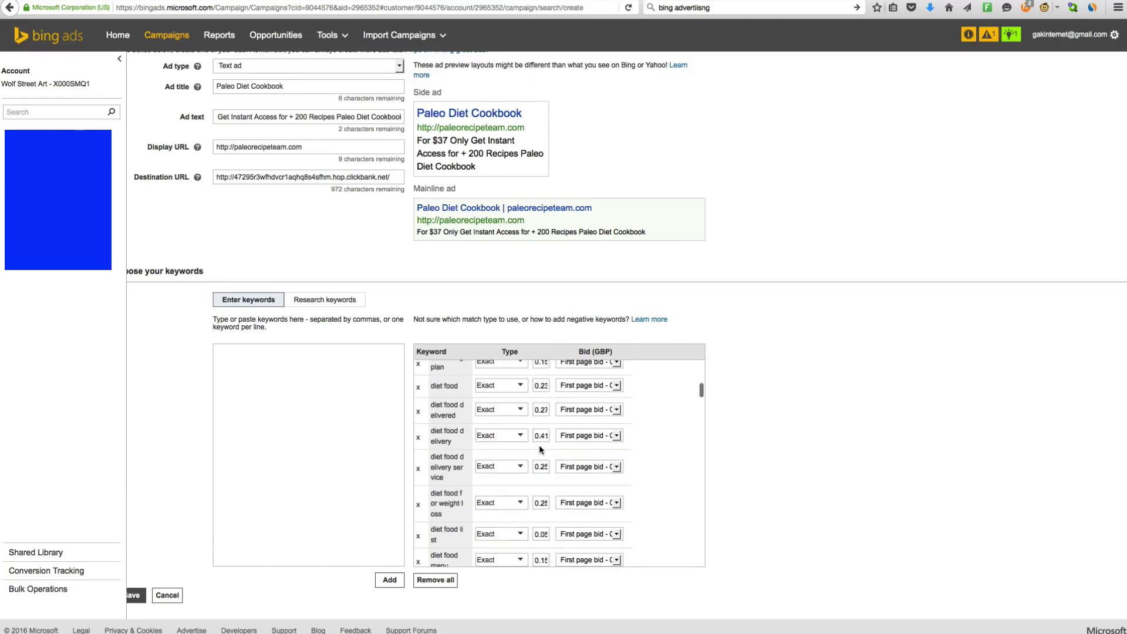
{"action": "scroll", "coordinate": [539, 446], "scroll_direction": "down", "scroll_amount": 8}
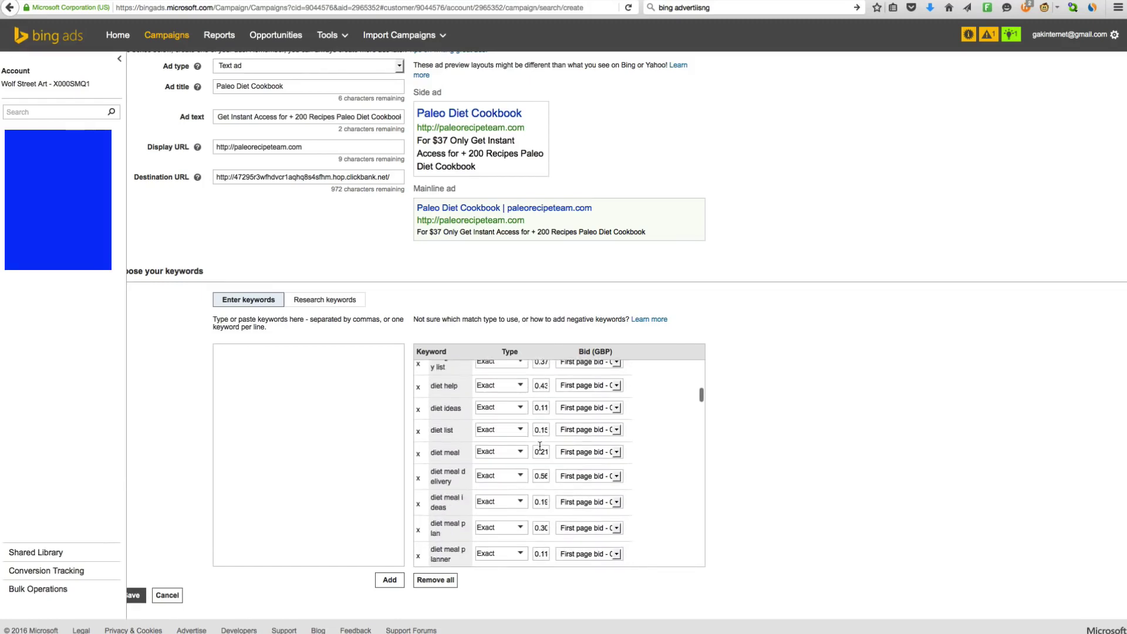
{"action": "scroll", "coordinate": [539, 446], "scroll_direction": "down", "scroll_amount": 3}
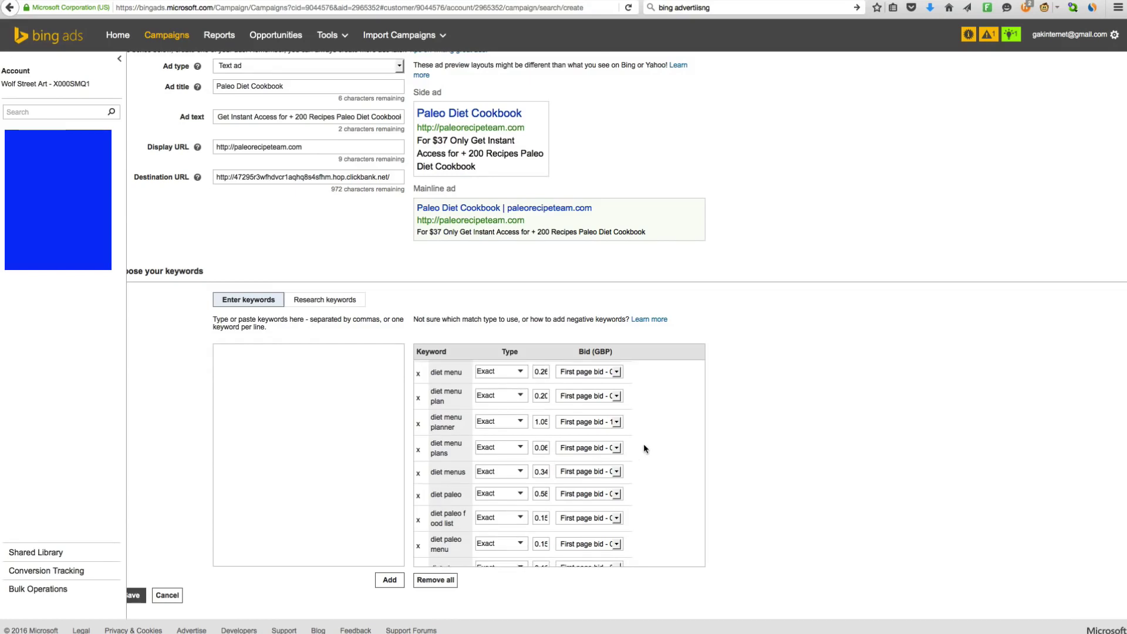
{"action": "scroll", "coordinate": [644, 448], "scroll_direction": "up", "scroll_amount": 5}
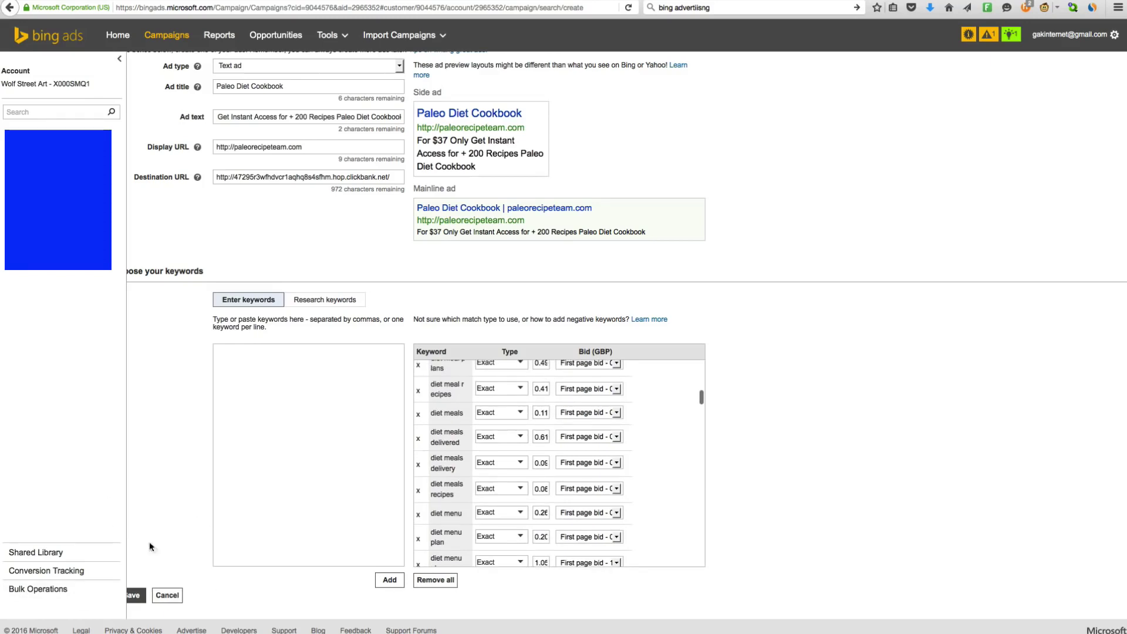
{"action": "scroll", "coordinate": [197, 559], "scroll_direction": "right", "scroll_amount": 2}
{"action": "scroll", "coordinate": [196, 559], "scroll_direction": "left", "scroll_amount": 3}
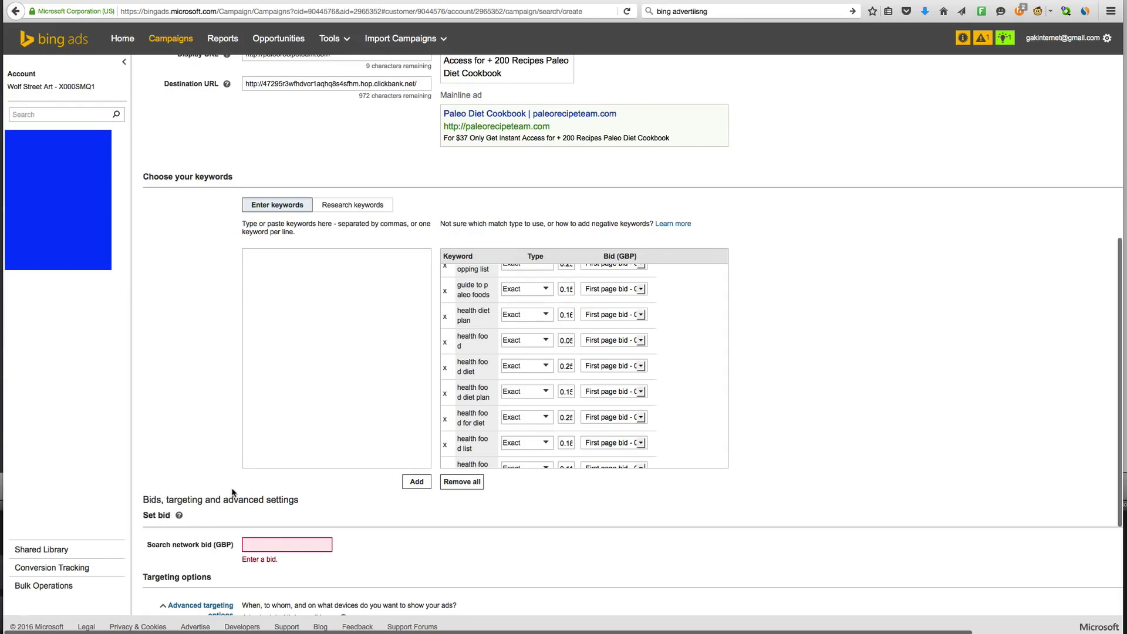
Enter 0.15 as the Search network bid (GBP)
{"action": "scroll", "coordinate": [229, 494], "scroll_direction": "down", "scroll_amount": 4}
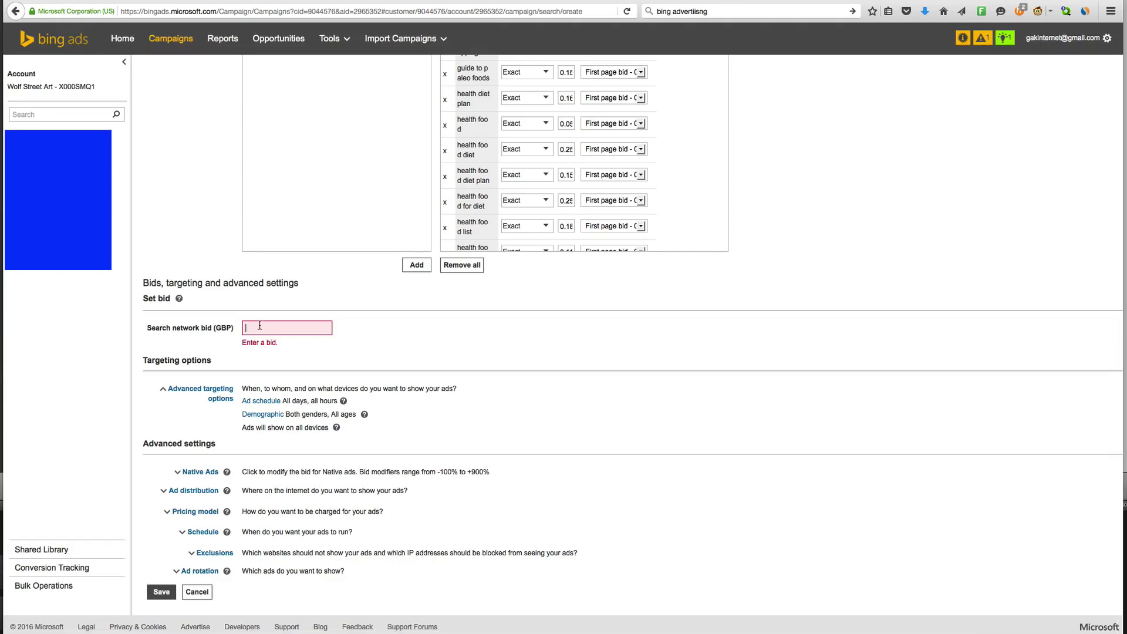
{"action": "type", "text": "0."}
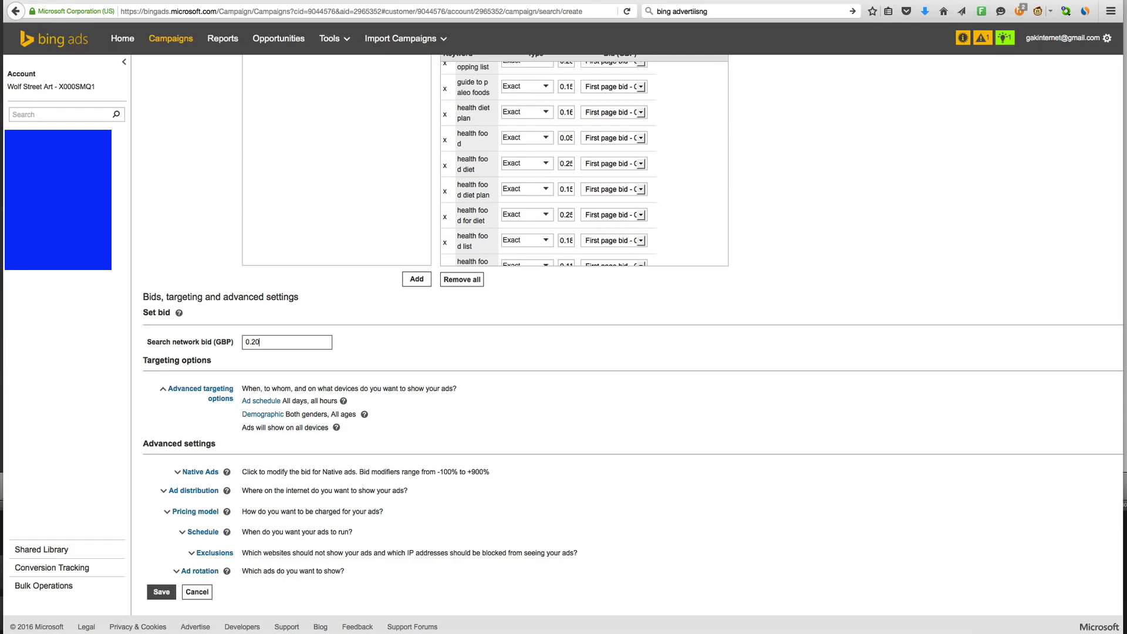
{"action": "type", "text": "2"}
{"action": "key", "text": "BackSpace"}
{"action": "type", "text": "15"}
{"action": "scroll", "coordinate": [199, 372], "scroll_direction": "up", "scroll_amount": 1}
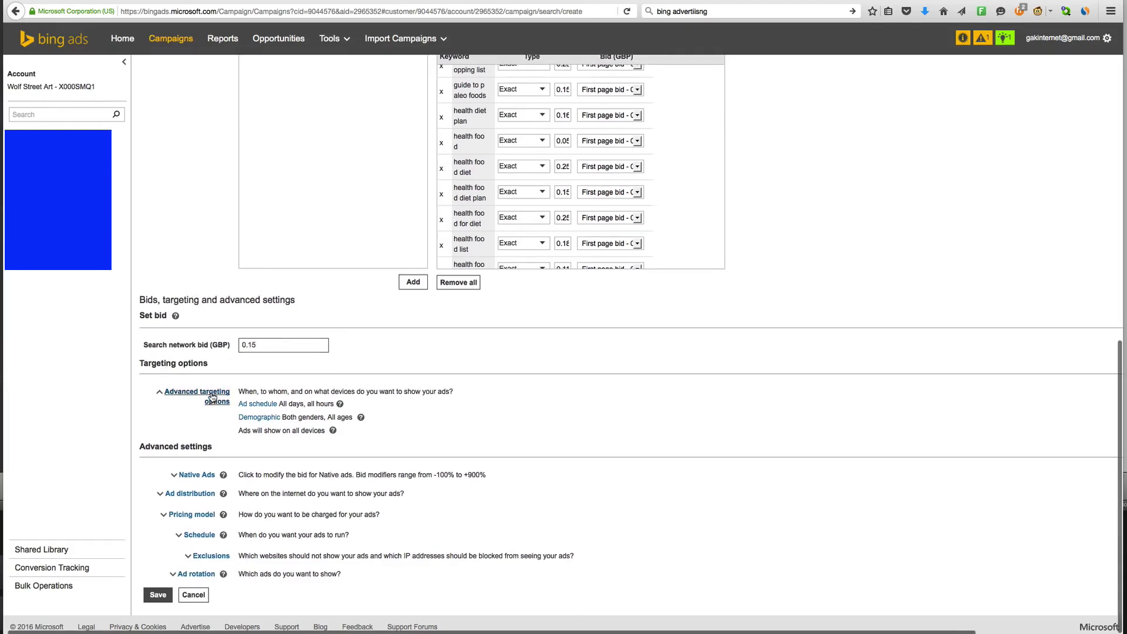
{"action": "scroll", "coordinate": [211, 396], "scroll_direction": "up", "scroll_amount": 1}
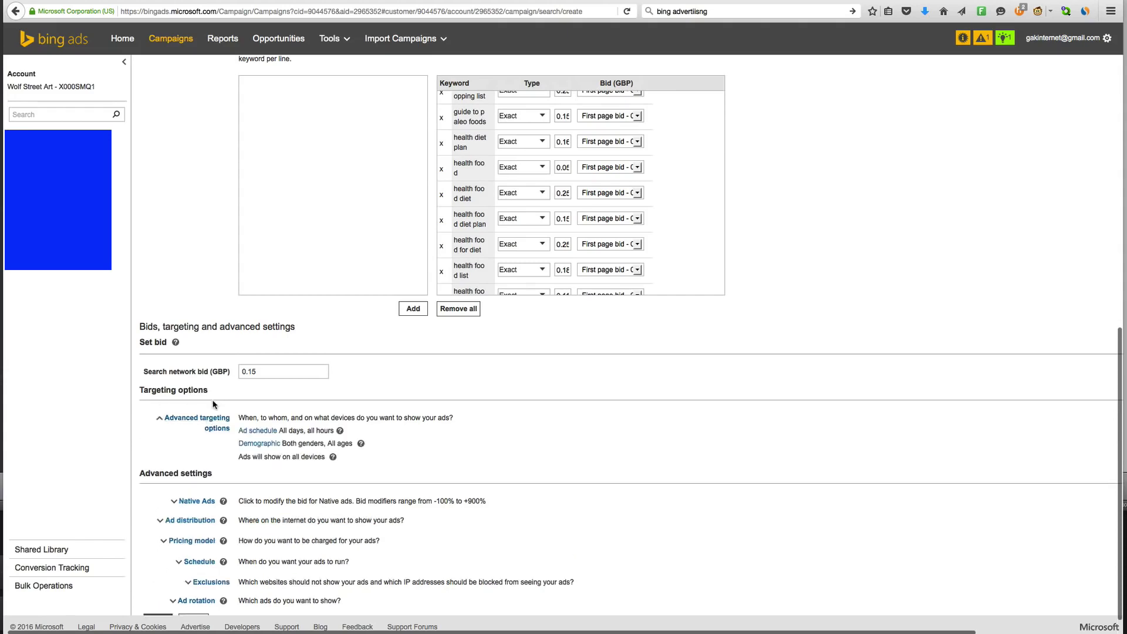
{"action": "scroll", "coordinate": [214, 404], "scroll_direction": "down", "scroll_amount": 1}
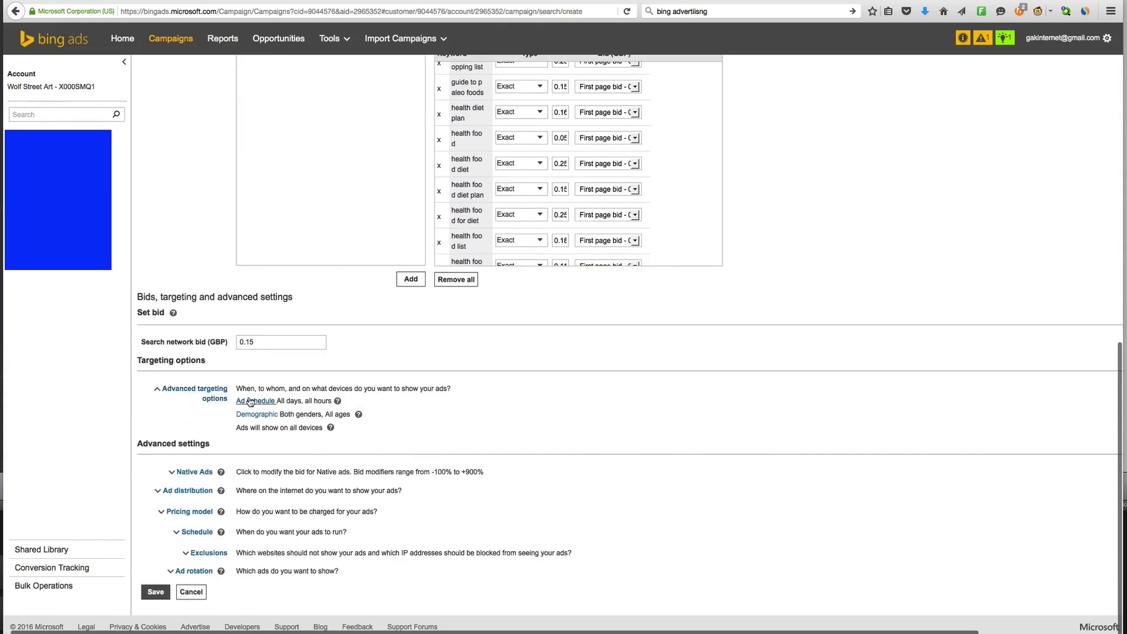
{"action": "scroll", "coordinate": [282, 387], "scroll_direction": "left", "scroll_amount": 1}
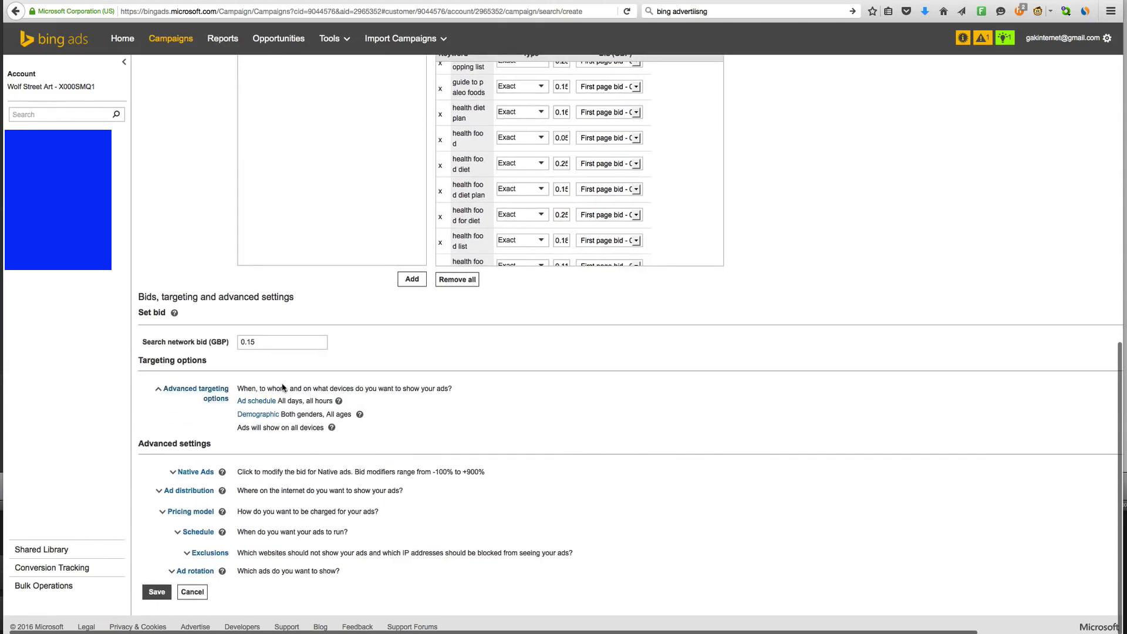
Expand the ad schedule and set it to Monday - Friday, 9 AM to 5 PM
{"action": "left_click", "coordinate": [257, 400]}
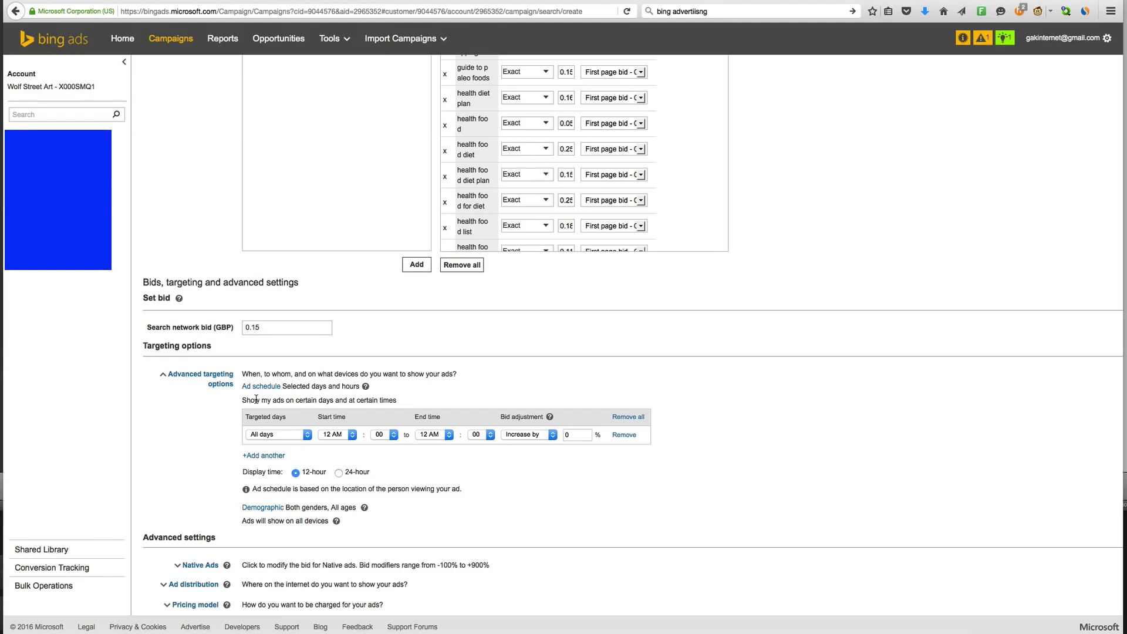
{"action": "left_click", "coordinate": [272, 435]}
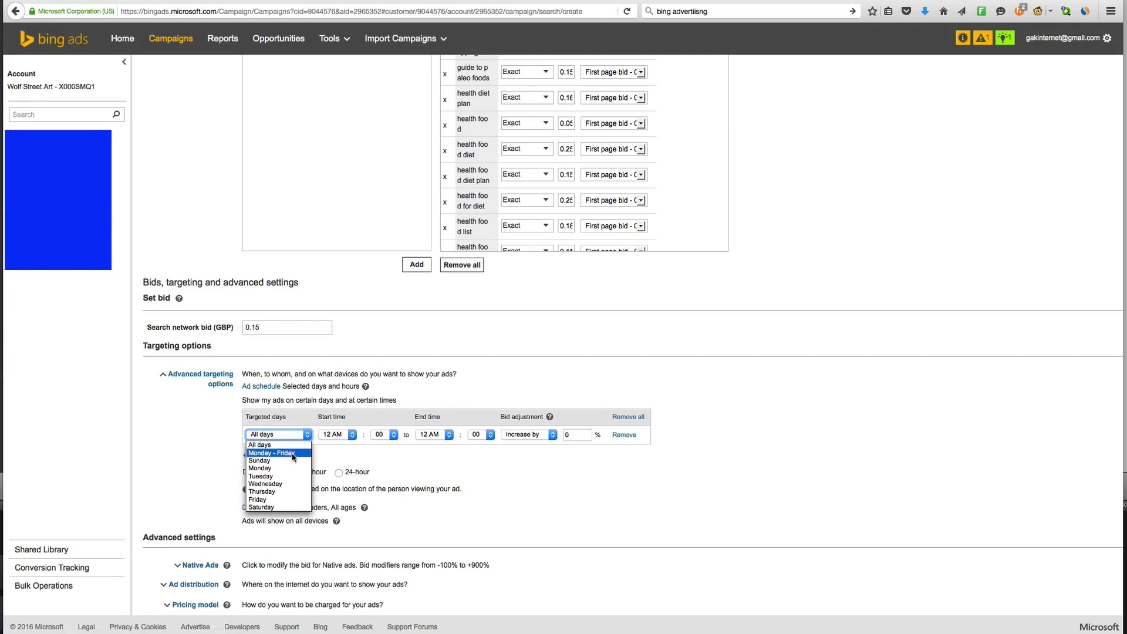
{"action": "left_click", "coordinate": [293, 454]}
{"action": "left_click", "coordinate": [330, 435]}
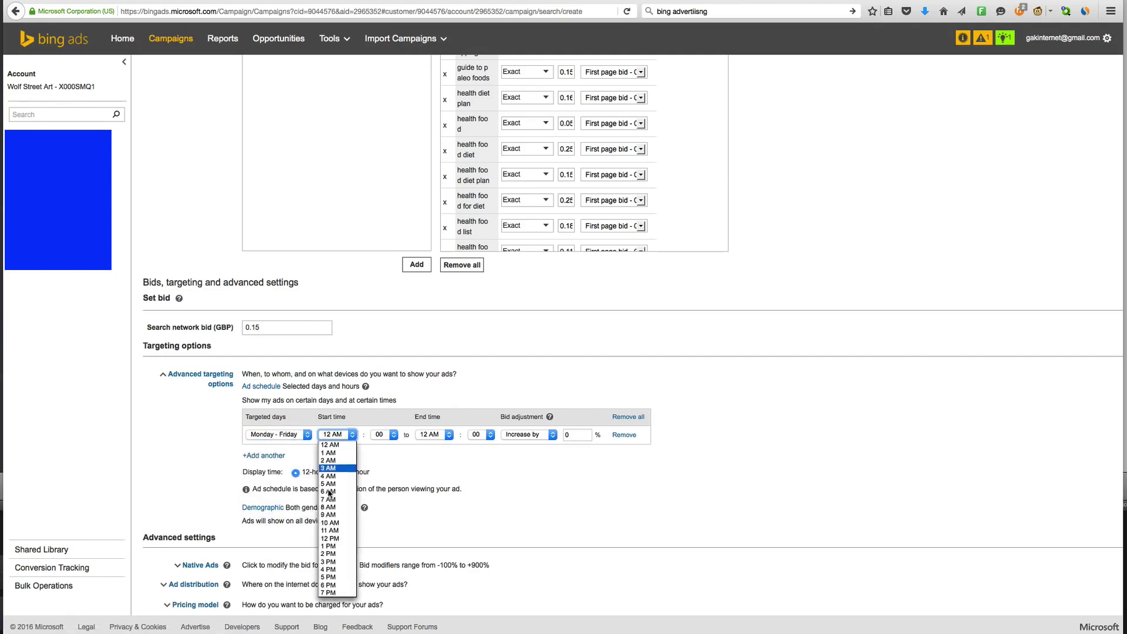
{"action": "left_click", "coordinate": [328, 514]}
{"action": "left_click", "coordinate": [435, 435]}
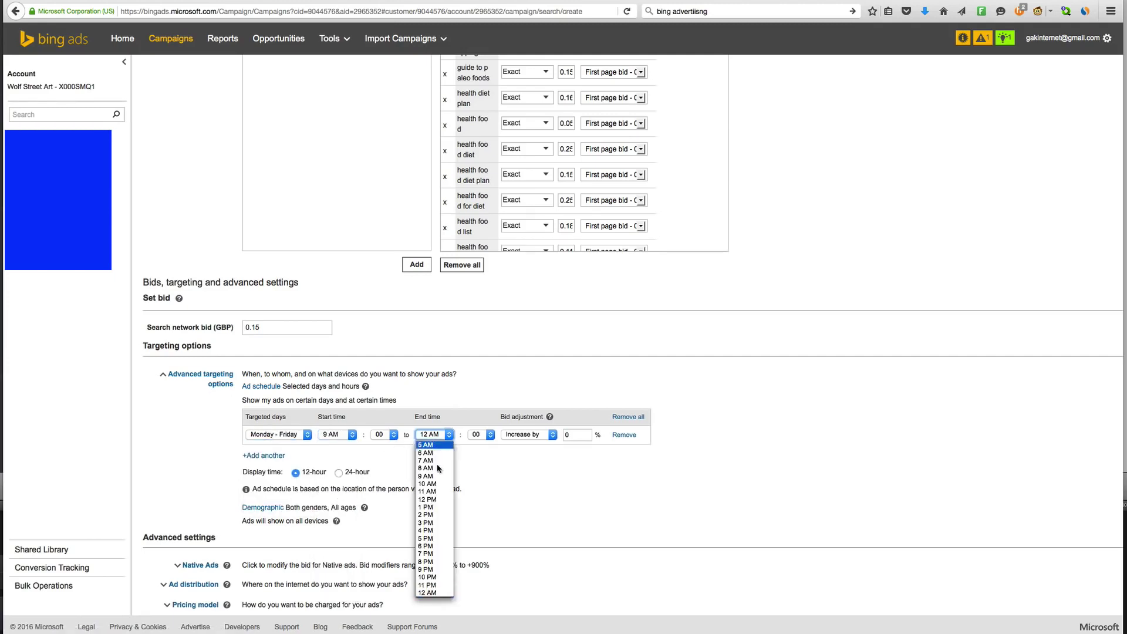
{"action": "left_click", "coordinate": [435, 543]}
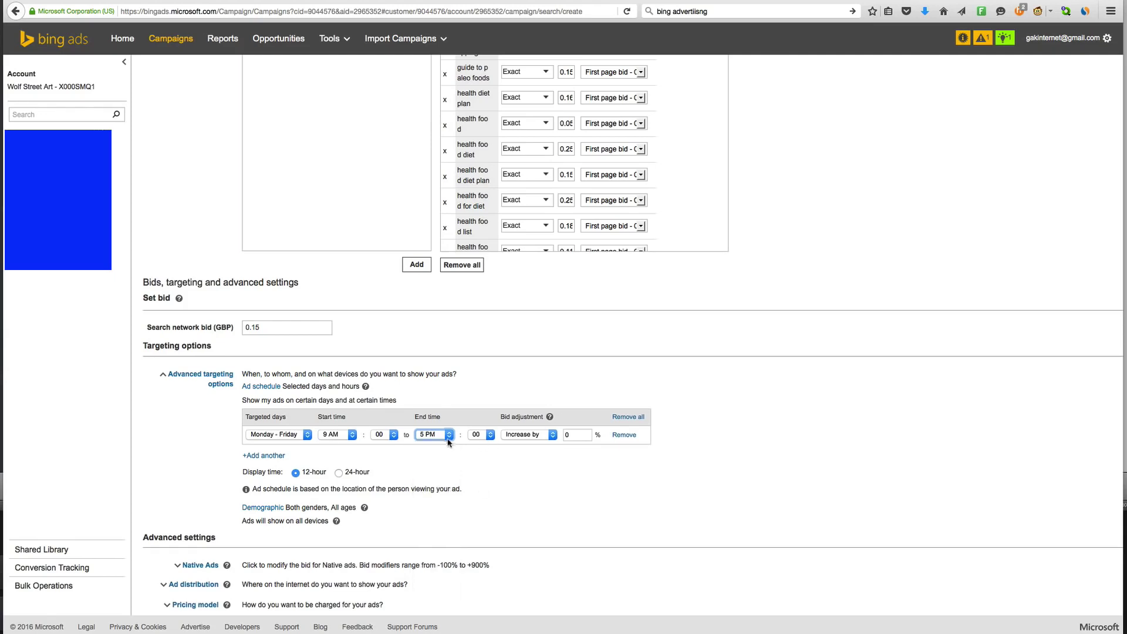
Change the schedule hours to 6 PM through 3 AM with a 5% bid increase
{"action": "scroll", "coordinate": [450, 440], "scroll_direction": "down", "scroll_amount": 1}
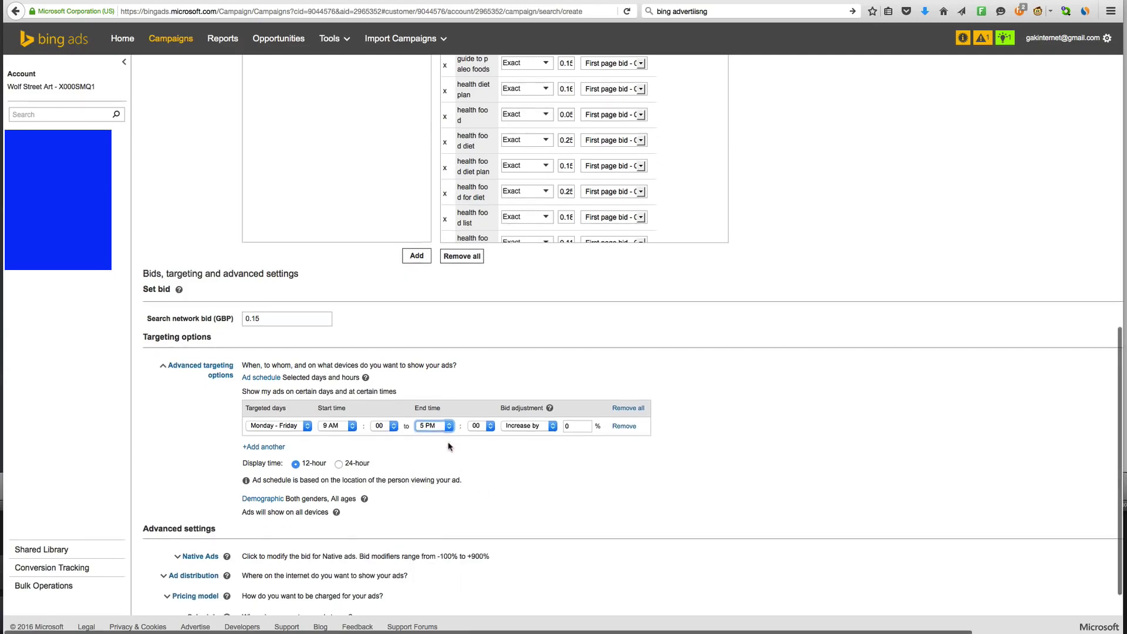
{"action": "left_click", "coordinate": [347, 427]}
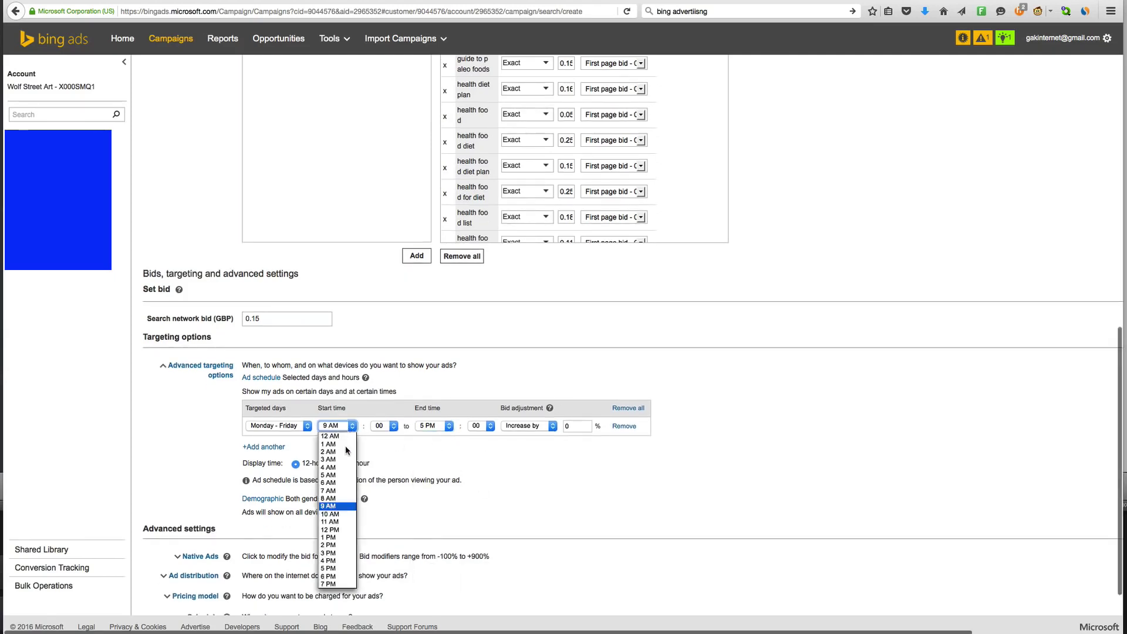
{"action": "left_click", "coordinate": [336, 576]}
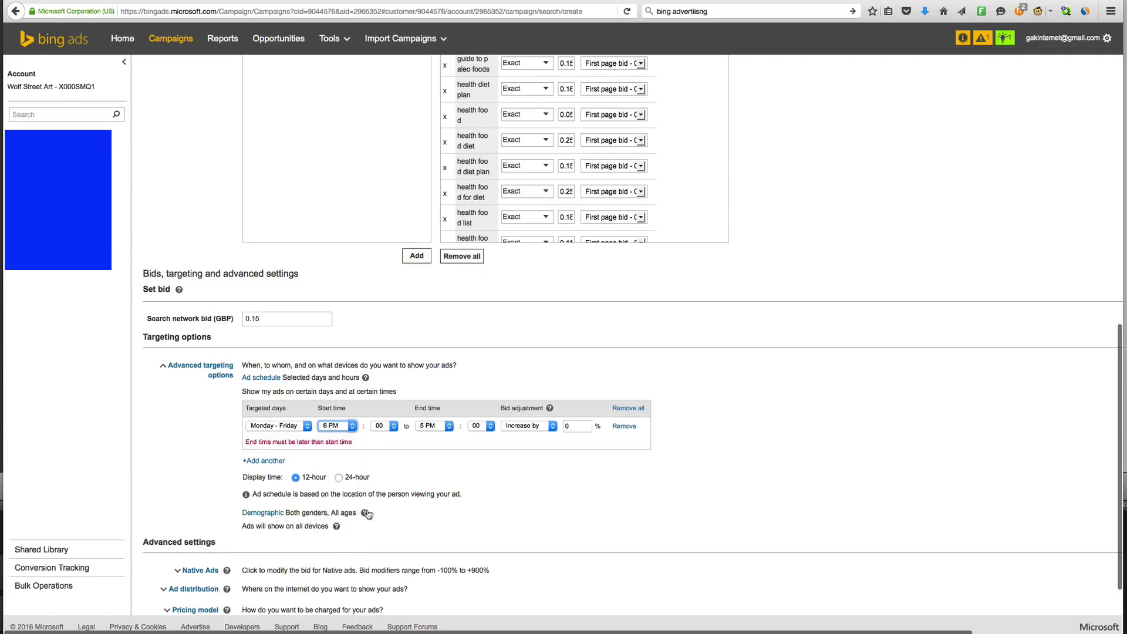
{"action": "left_click", "coordinate": [434, 427]}
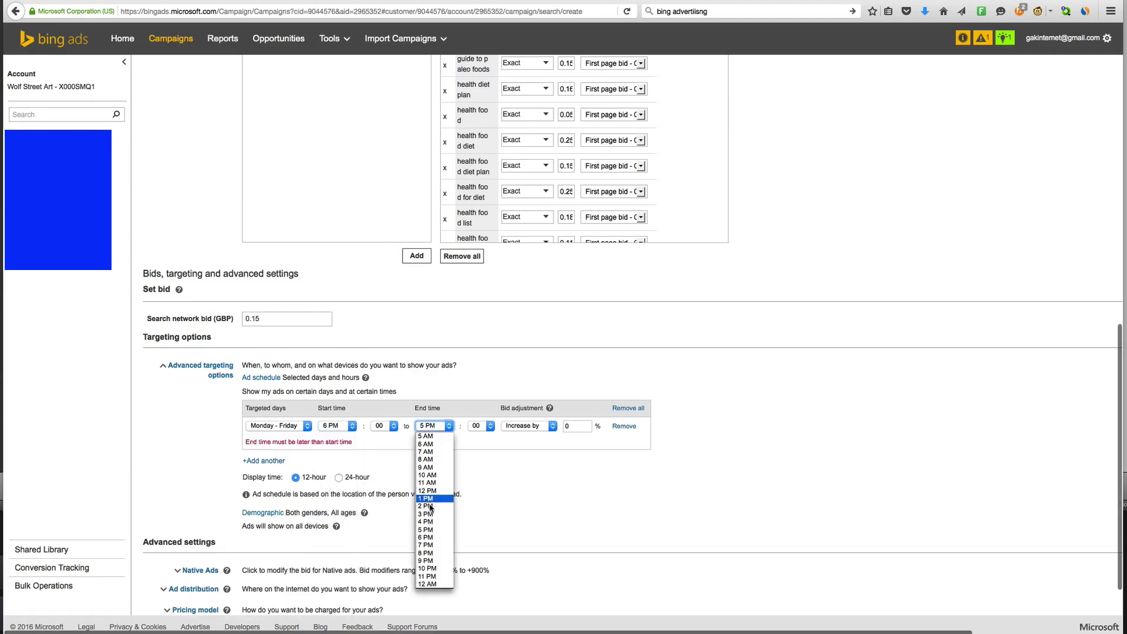
{"action": "scroll", "coordinate": [434, 556], "scroll_direction": "up", "scroll_amount": 2}
{"action": "left_click", "coordinate": [433, 458]}
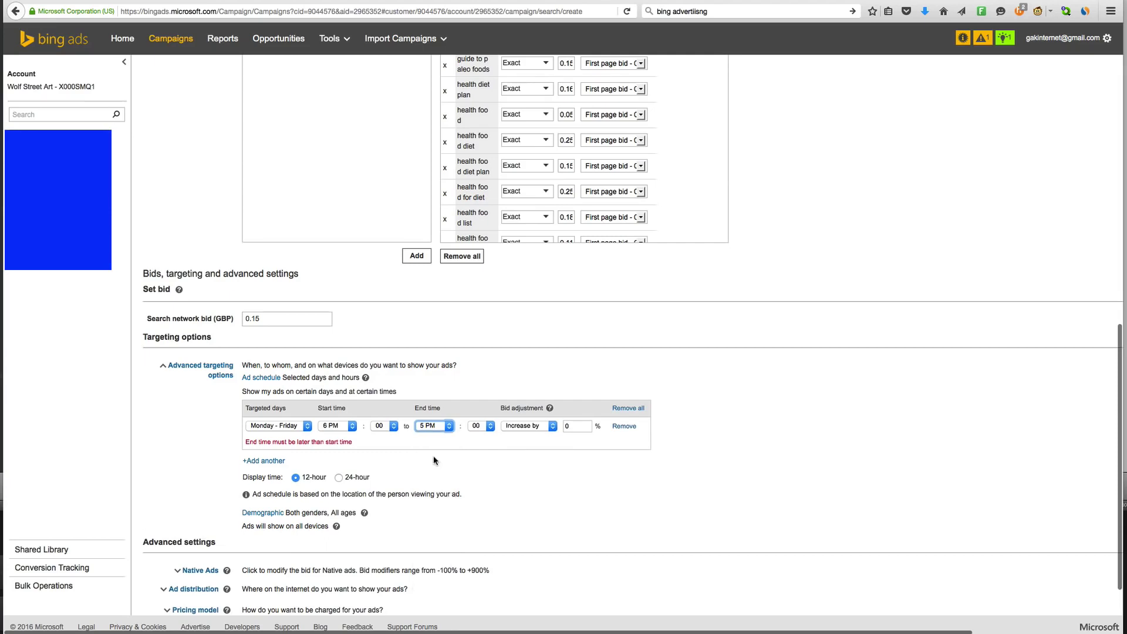
{"action": "left_click", "coordinate": [535, 427]}
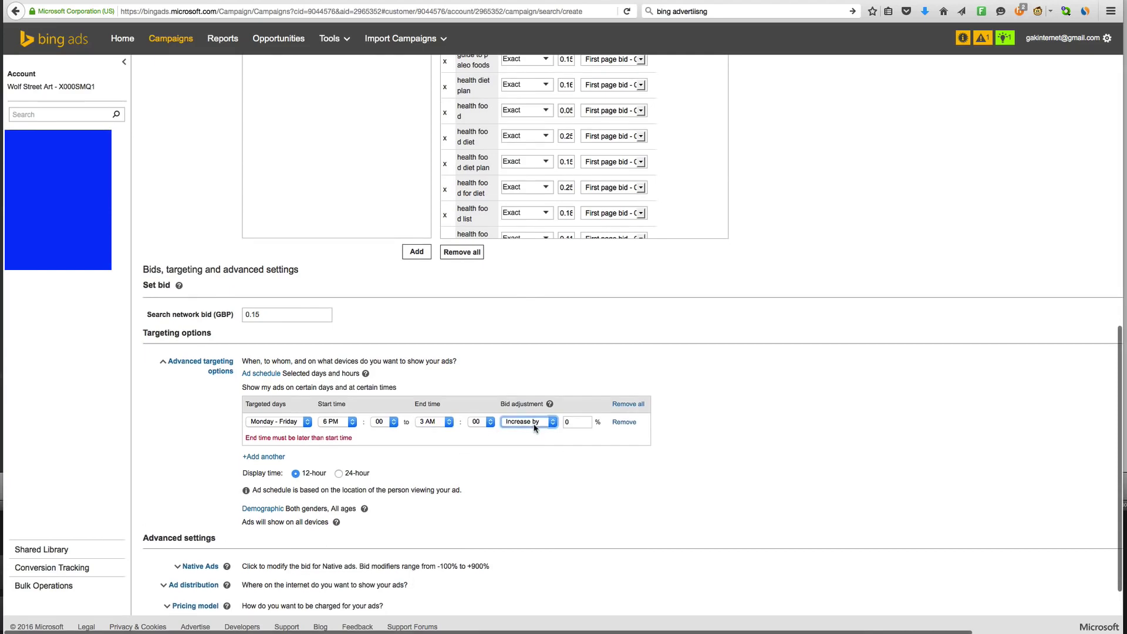
{"action": "left_click", "coordinate": [534, 427]}
{"action": "key", "text": "Tab"}
{"action": "type", "text": "5"}
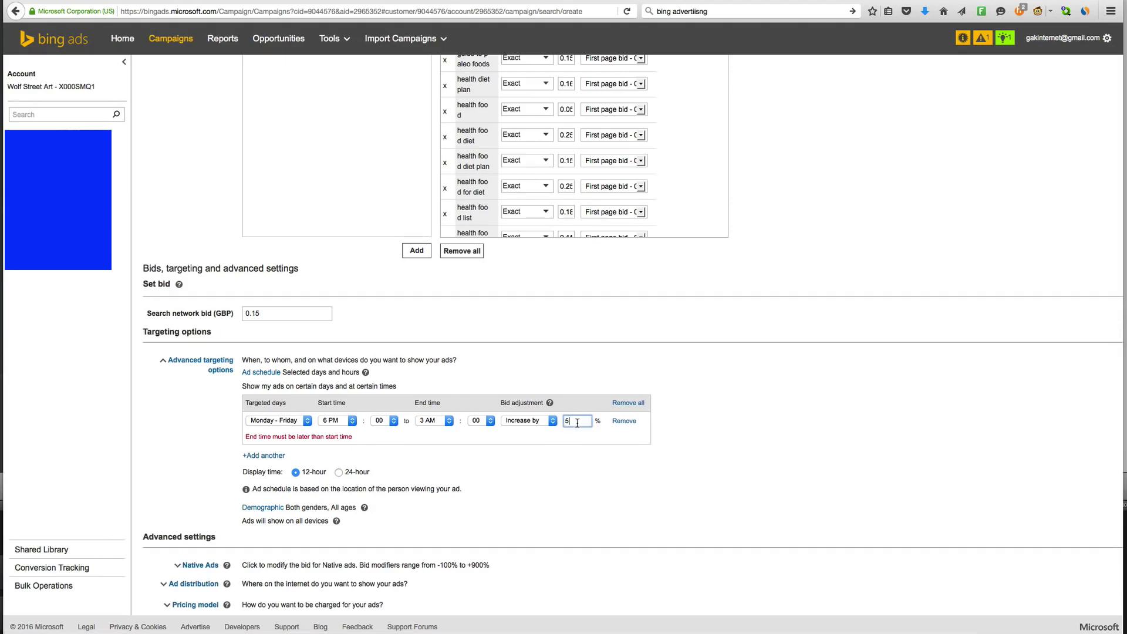
Reset the schedule to All days, 9 AM to 5 PM, clearing the Increase by percentage
{"action": "left_click", "coordinate": [275, 420]}
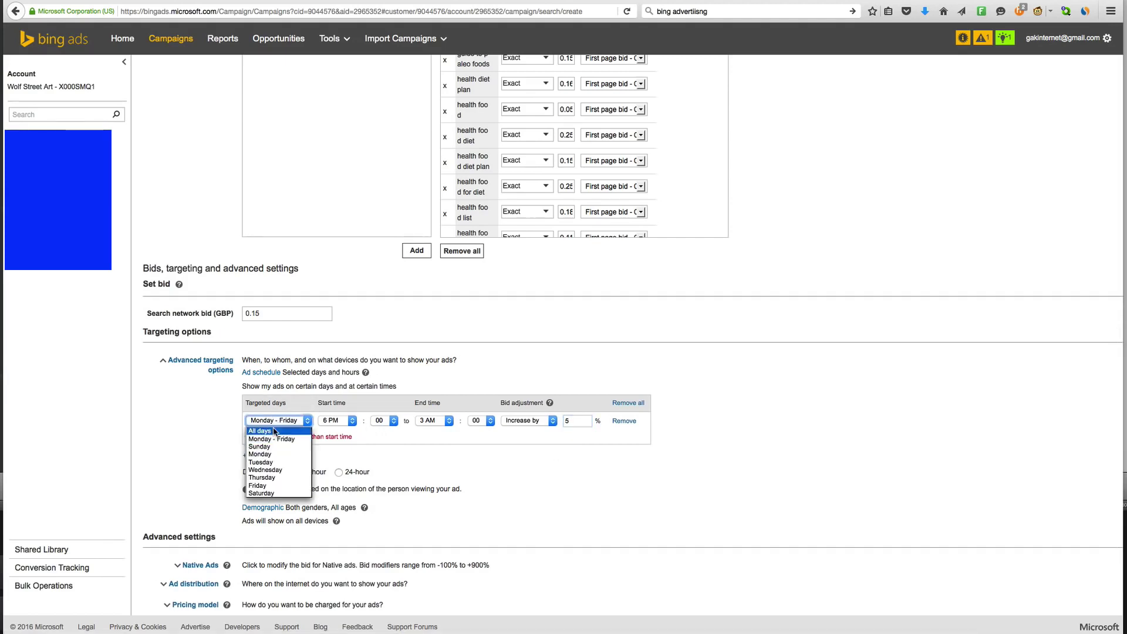
{"action": "left_click", "coordinate": [274, 431]}
{"action": "left_click", "coordinate": [347, 422]}
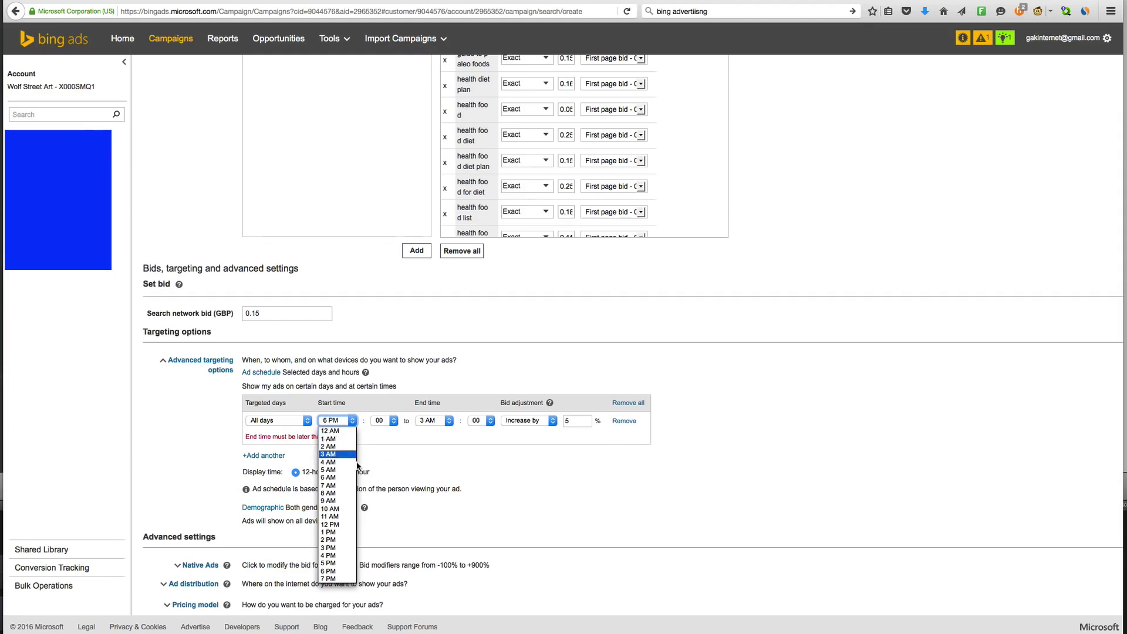
{"action": "left_click", "coordinate": [329, 500]}
{"action": "left_click", "coordinate": [432, 421]}
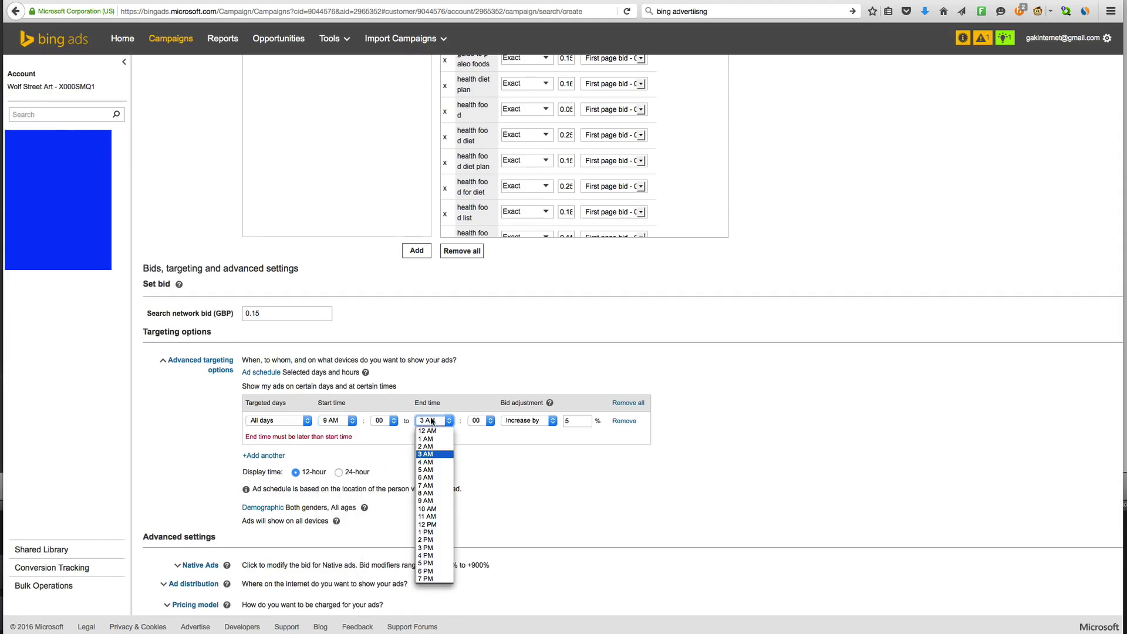
{"action": "left_click", "coordinate": [433, 563]}
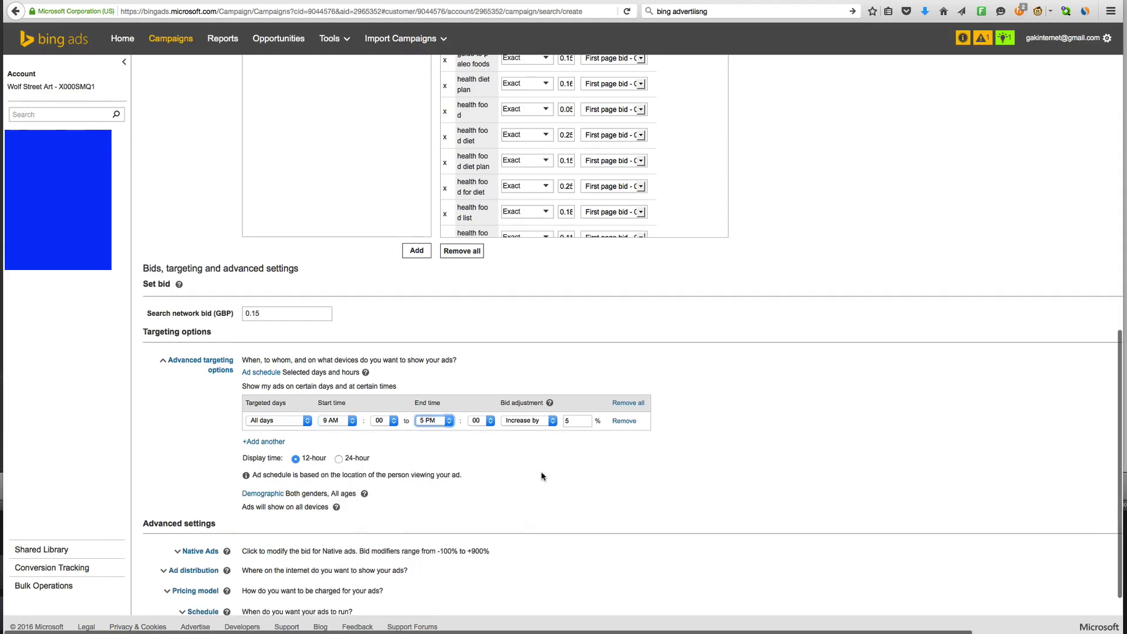
{"action": "double_click", "coordinate": [587, 420]}
{"action": "key", "text": "BackSpace"}
{"action": "left_click", "coordinate": [551, 421]}
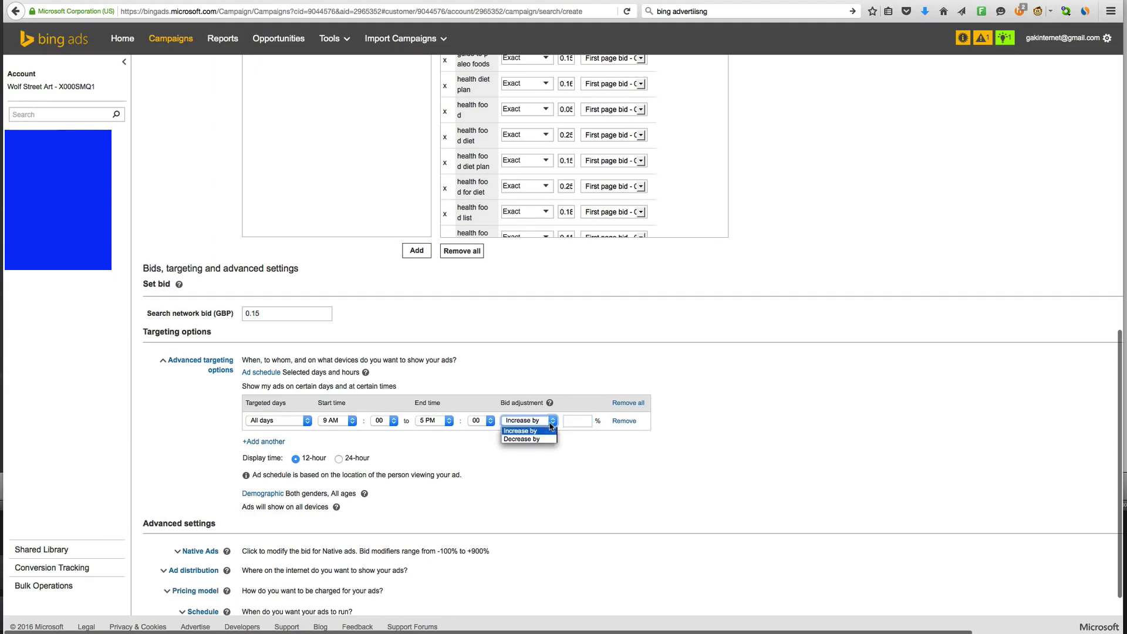
{"action": "left_click", "coordinate": [549, 494]}
Check the Demographic targeting summary of Both genders, All ages
{"action": "scroll", "coordinate": [274, 477], "scroll_direction": "down", "scroll_amount": 3}
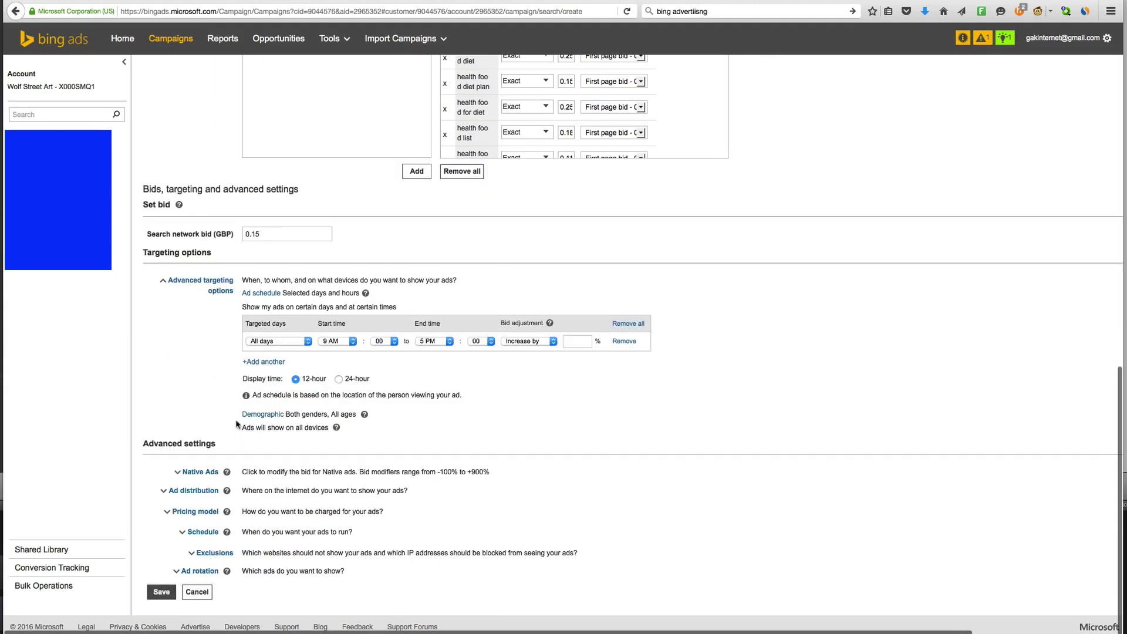
{"action": "left_click", "coordinate": [271, 414]}
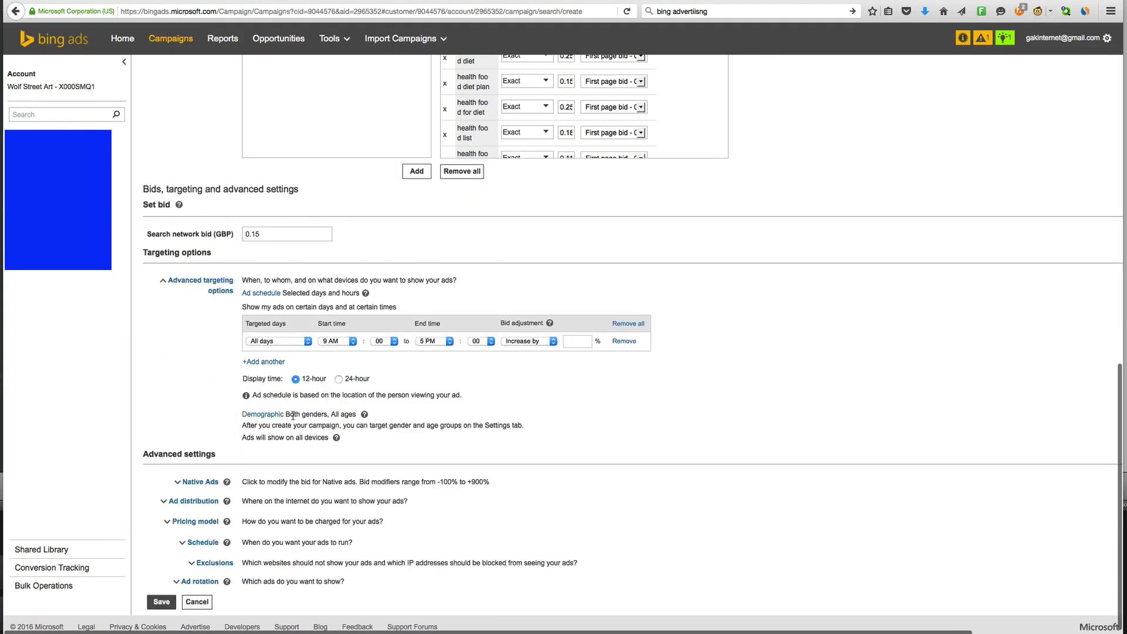
{"action": "left_click_drag", "start_coordinate": [285, 415], "coordinate": [418, 415]}
{"action": "left_click", "coordinate": [418, 415]}
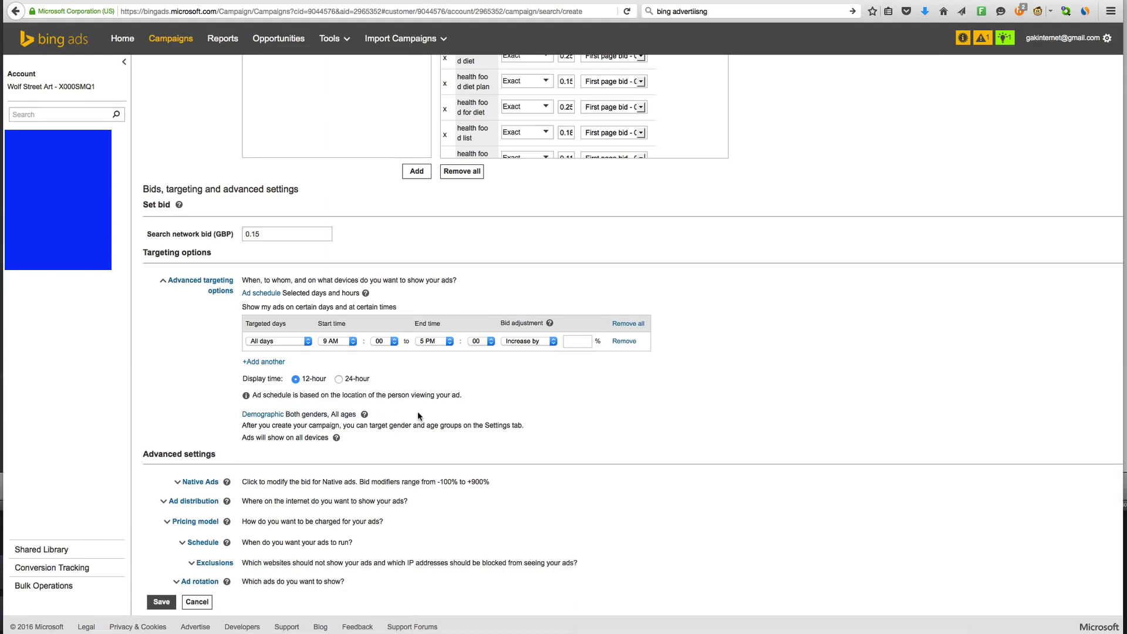
Expand the Native Ads bid settings to read the description, then collapse them
{"action": "scroll", "coordinate": [328, 434], "scroll_direction": "down", "scroll_amount": 1}
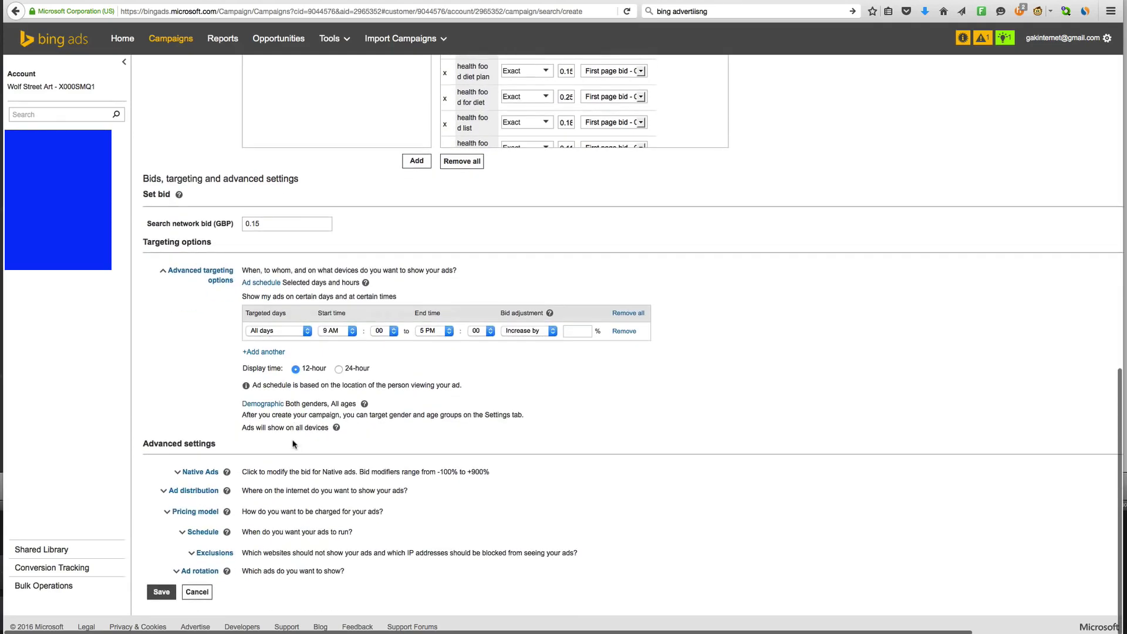
{"action": "left_click", "coordinate": [200, 471]}
{"action": "scroll", "coordinate": [326, 460], "scroll_direction": "down", "scroll_amount": 2}
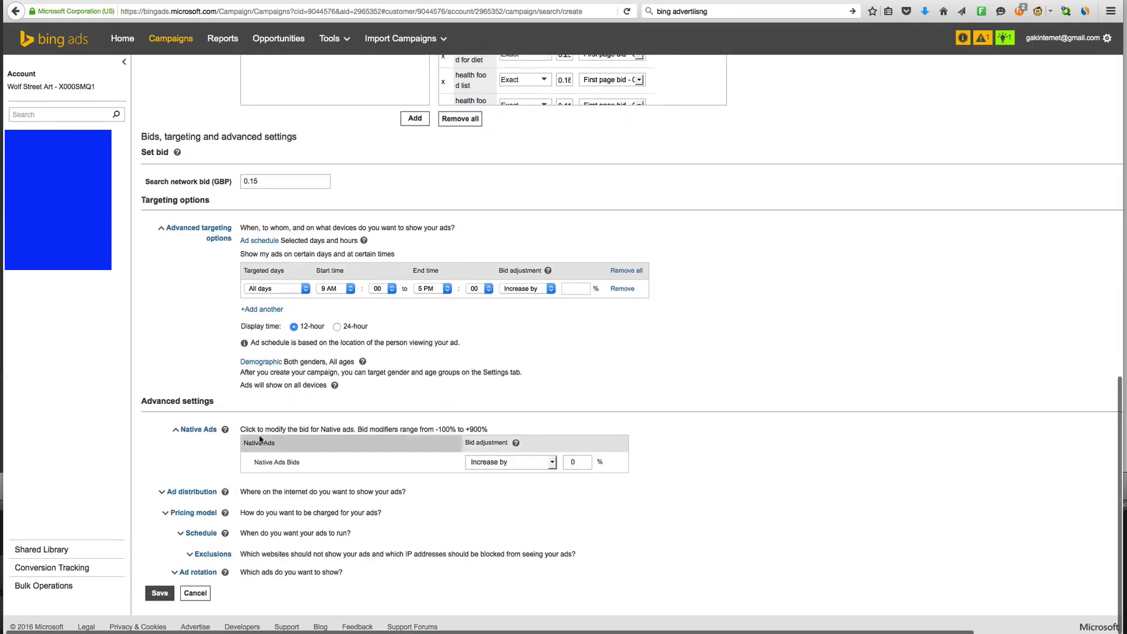
{"action": "left_click_drag", "start_coordinate": [248, 432], "coordinate": [489, 433]}
{"action": "left_click", "coordinate": [266, 450]}
{"action": "left_click", "coordinate": [195, 436]}
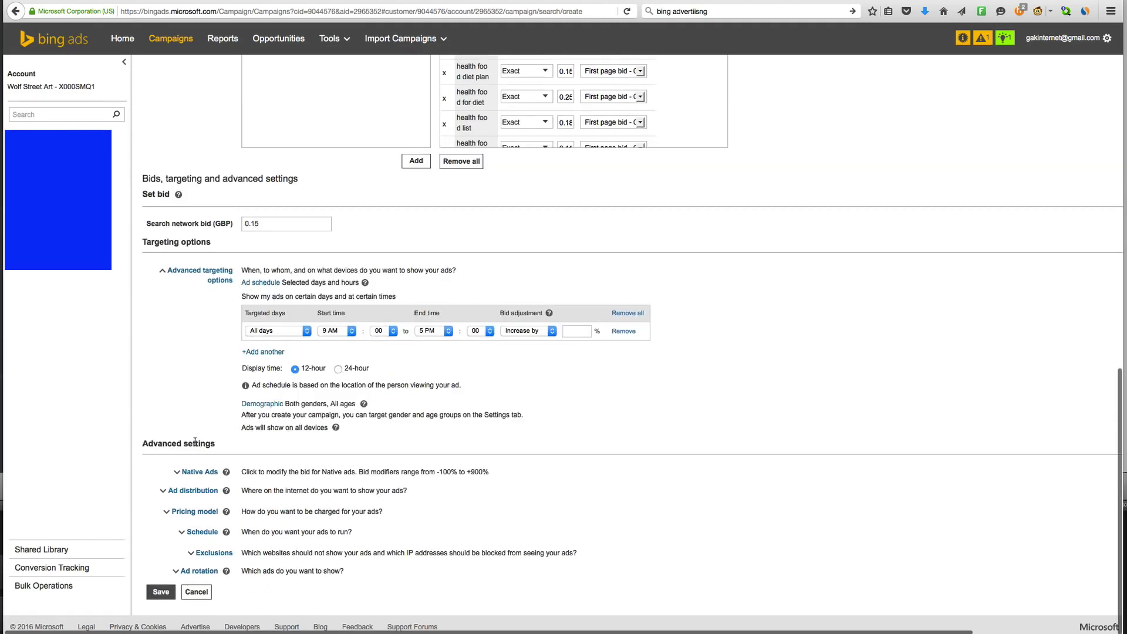
Expand Ad distribution to show its three network options
{"action": "left_click", "coordinate": [195, 491]}
{"action": "scroll", "coordinate": [352, 495], "scroll_direction": "down", "scroll_amount": 2}
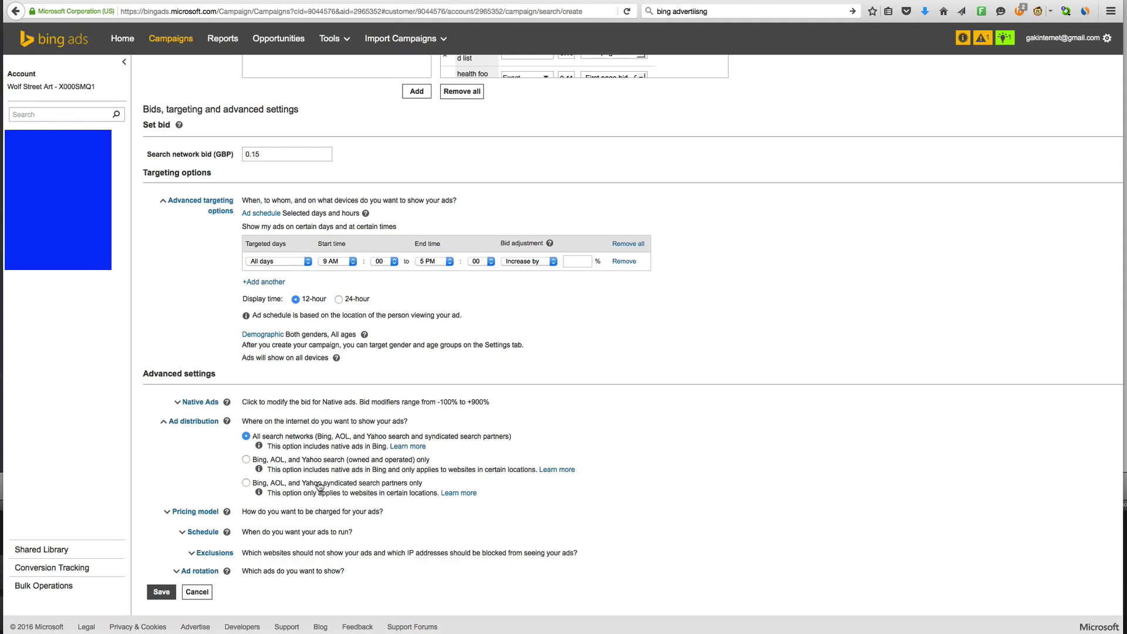
{"action": "scroll", "coordinate": [246, 465], "scroll_direction": "up", "scroll_amount": 1}
Choose 'Bing, AOL, and Yahoo search (owned and operated) only' and expand Pricing model to see CPC
{"action": "left_click", "coordinate": [245, 466]}
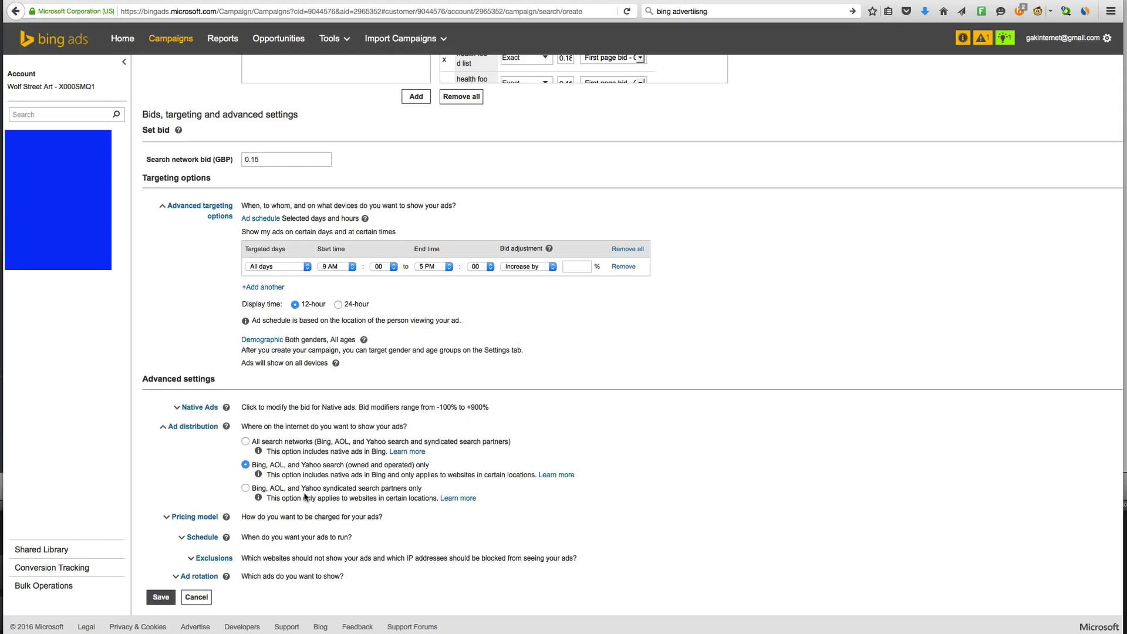
{"action": "left_click", "coordinate": [189, 515]}
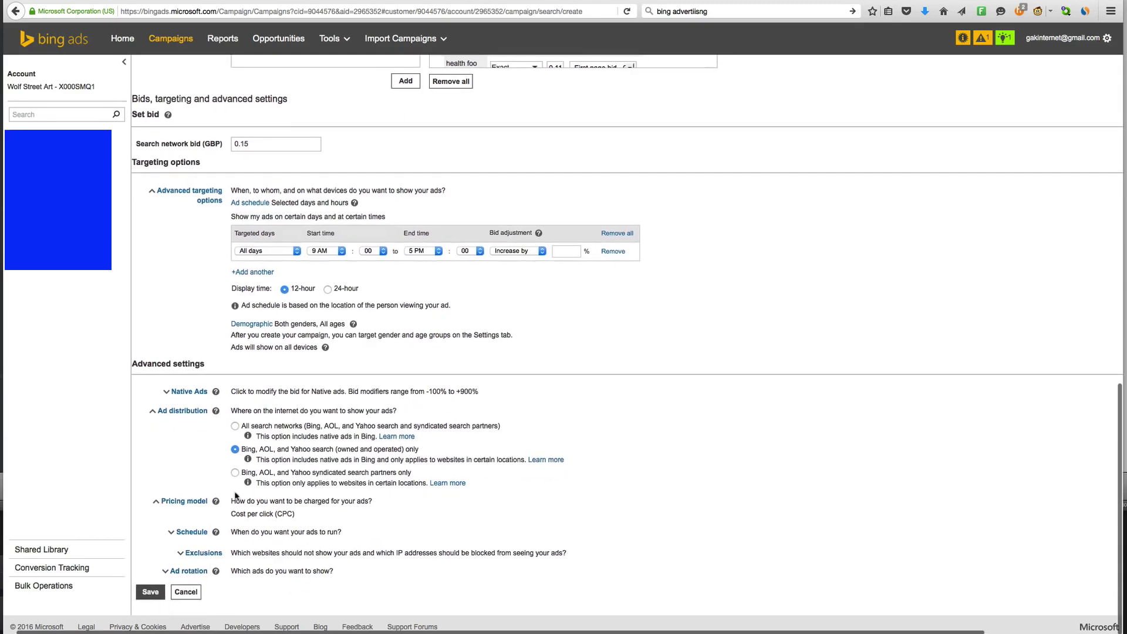
Set the campaign start date to 2 January 2016, leaving the end date as None
{"action": "left_click_drag", "start_coordinate": [230, 537], "coordinate": [373, 541]}
{"action": "left_click", "coordinate": [361, 541]}
{"action": "left_click", "coordinate": [195, 532]}
{"action": "scroll", "coordinate": [260, 511], "scroll_direction": "down", "scroll_amount": 1}
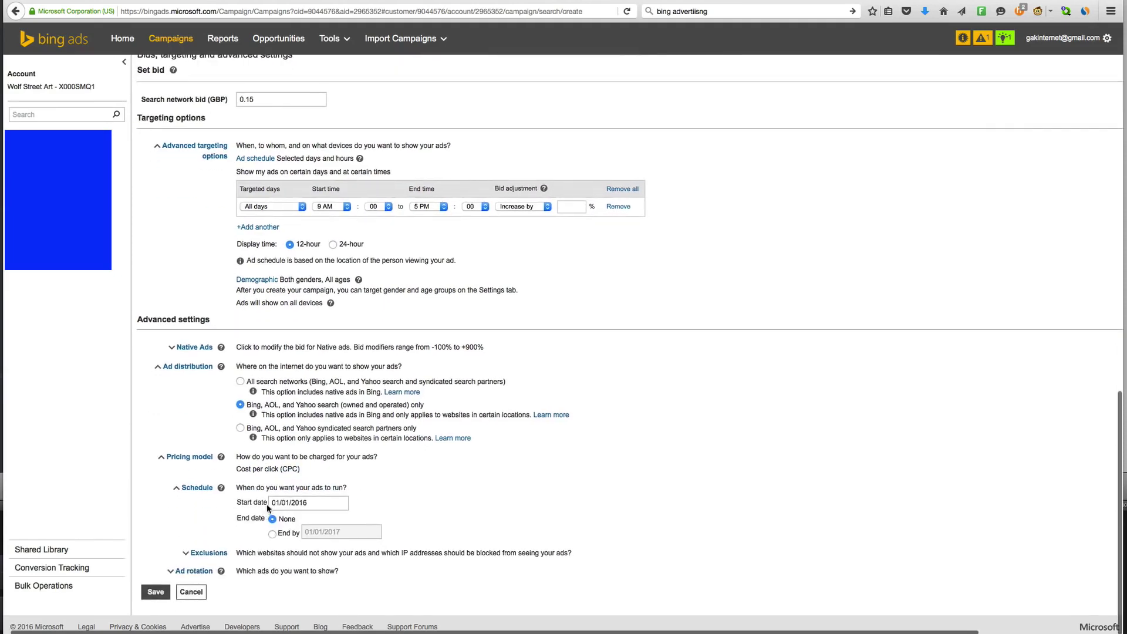
{"action": "left_click", "coordinate": [283, 503]}
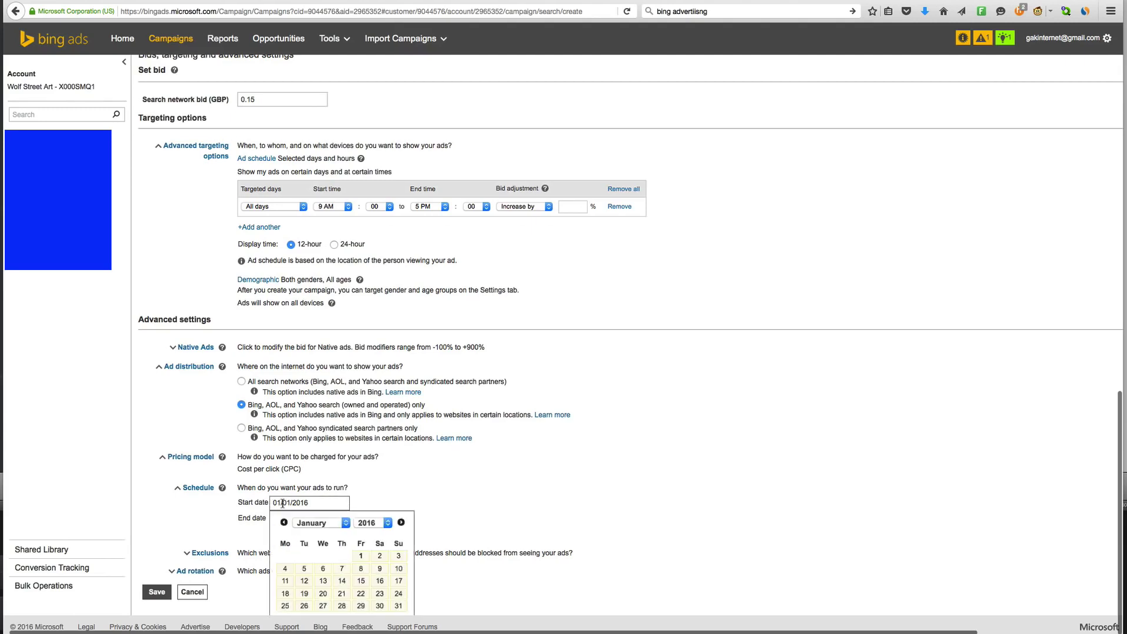
{"action": "left_click", "coordinate": [361, 556]}
{"action": "left_click", "coordinate": [287, 504]}
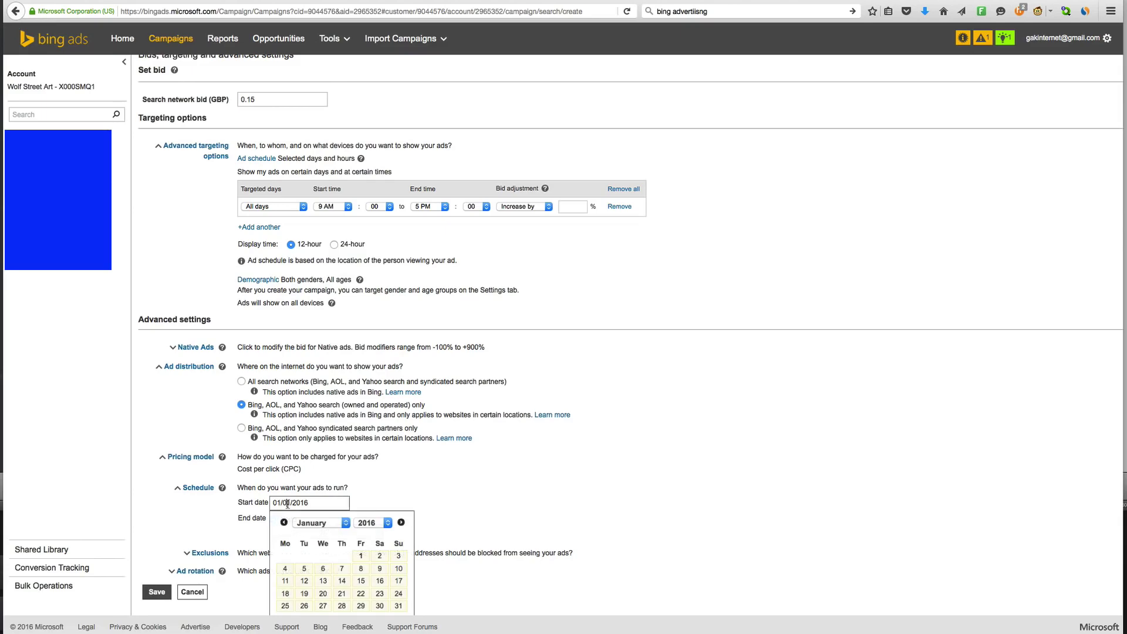
{"action": "left_click", "coordinate": [379, 556]}
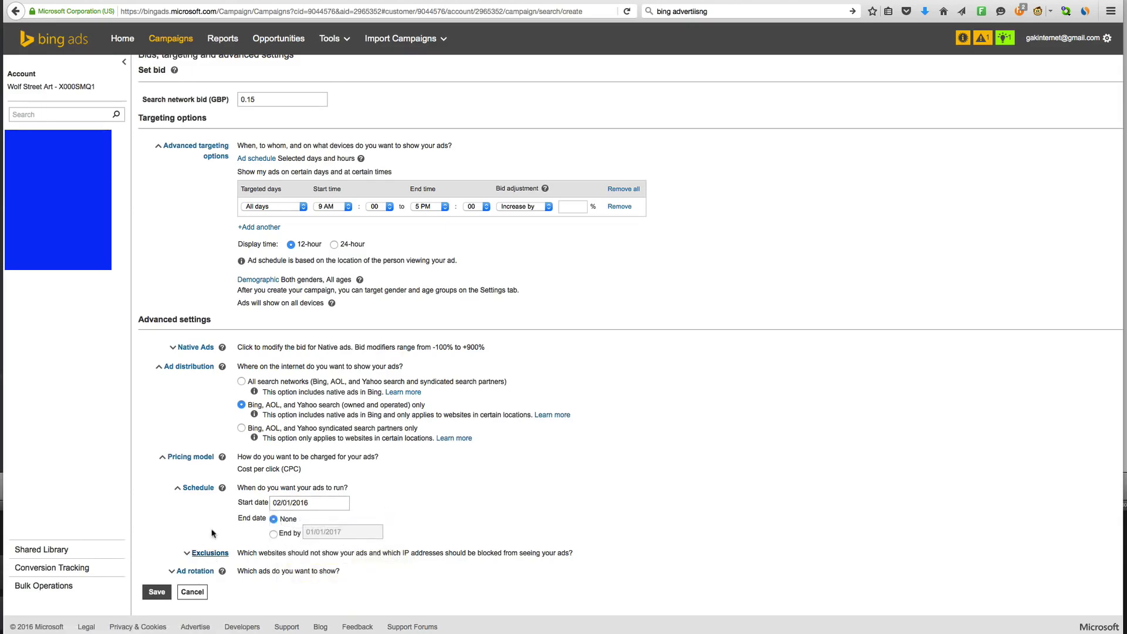
Expand Exclusions and place the cursor in the Website exclusions field
{"action": "left_click", "coordinate": [209, 553]}
{"action": "scroll", "coordinate": [299, 500], "scroll_direction": "down", "scroll_amount": 3}
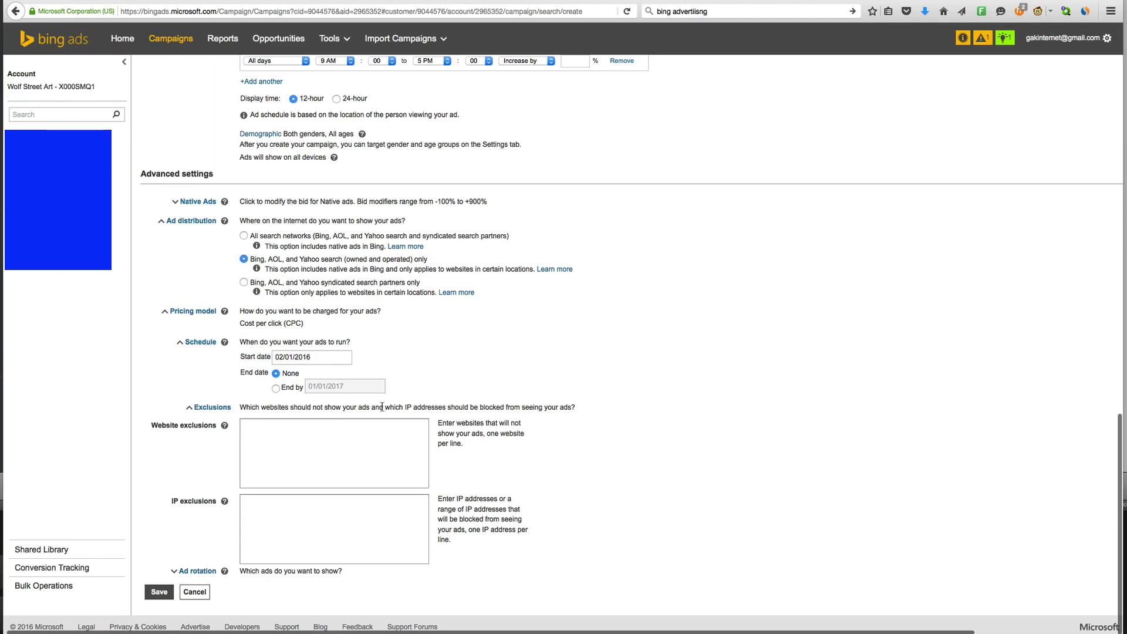
{"action": "left_click", "coordinate": [364, 428]}
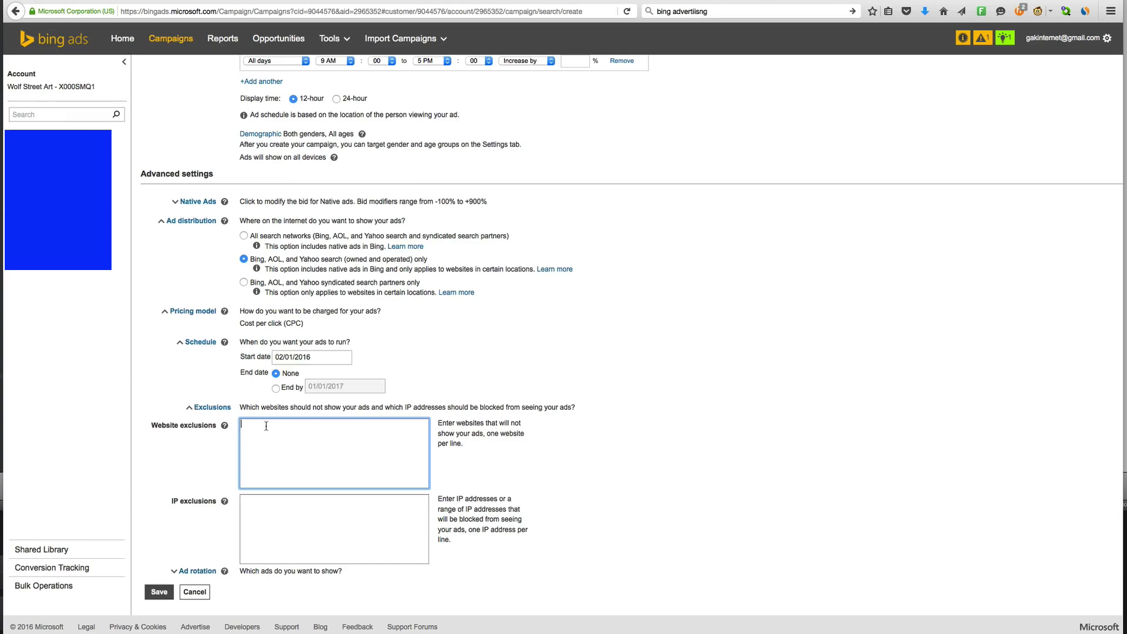
{"action": "scroll", "coordinate": [201, 411], "scroll_direction": "left", "scroll_amount": 1}
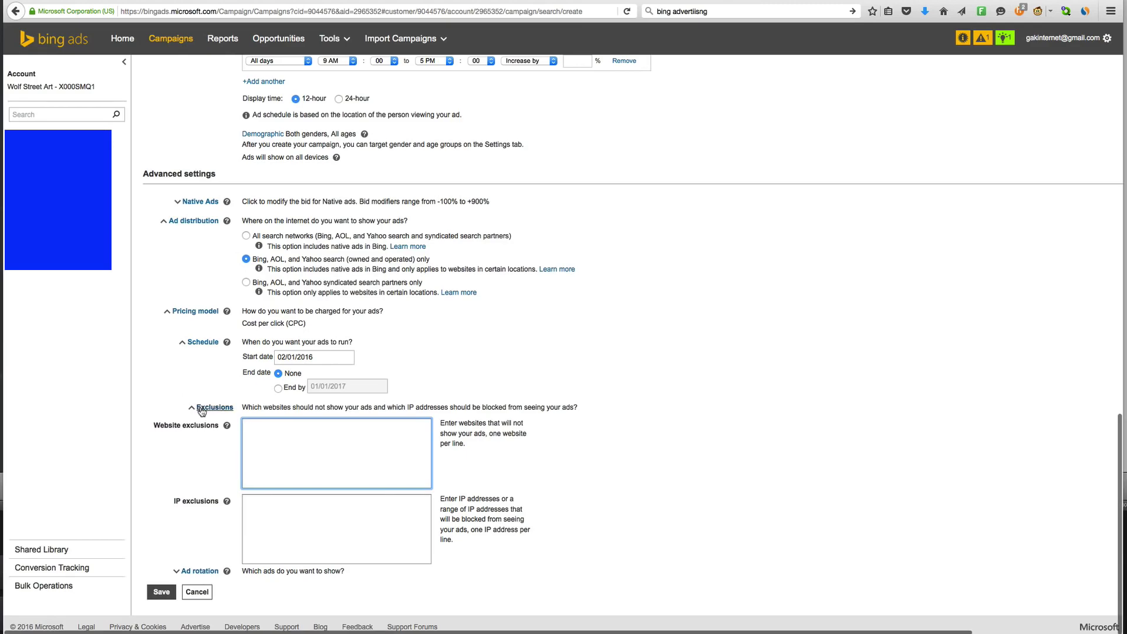
Collapse Exclusions and expand Ad rotation, keeping 'Optimize for clicks' selected
{"action": "left_click", "coordinate": [202, 409]}
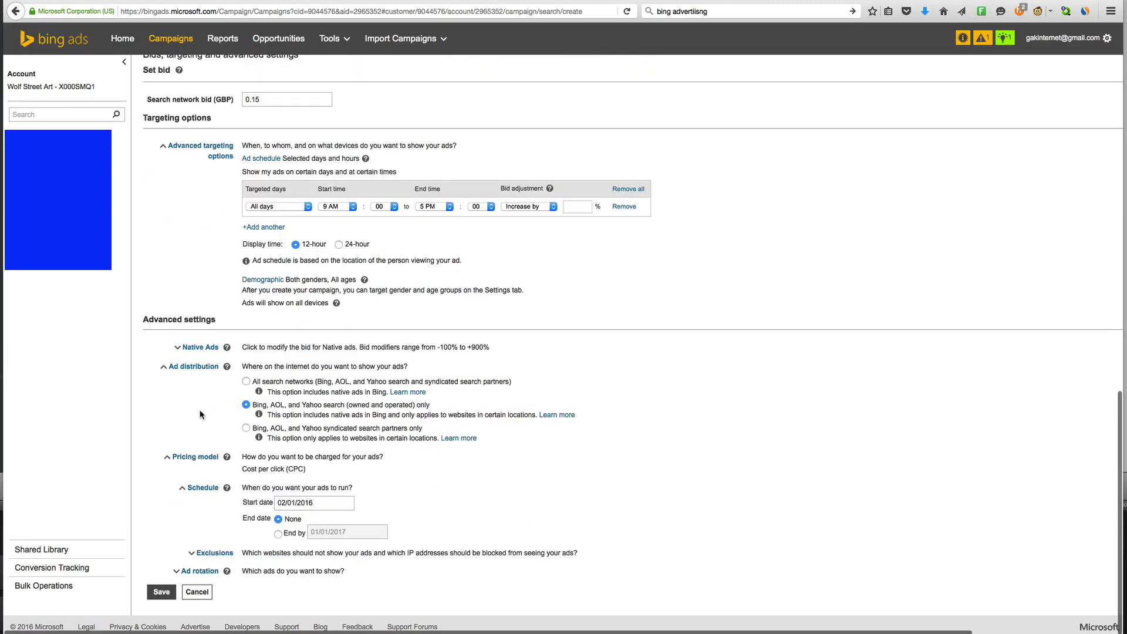
{"action": "left_click", "coordinate": [211, 577]}
{"action": "scroll", "coordinate": [234, 564], "scroll_direction": "down", "scroll_amount": 1}
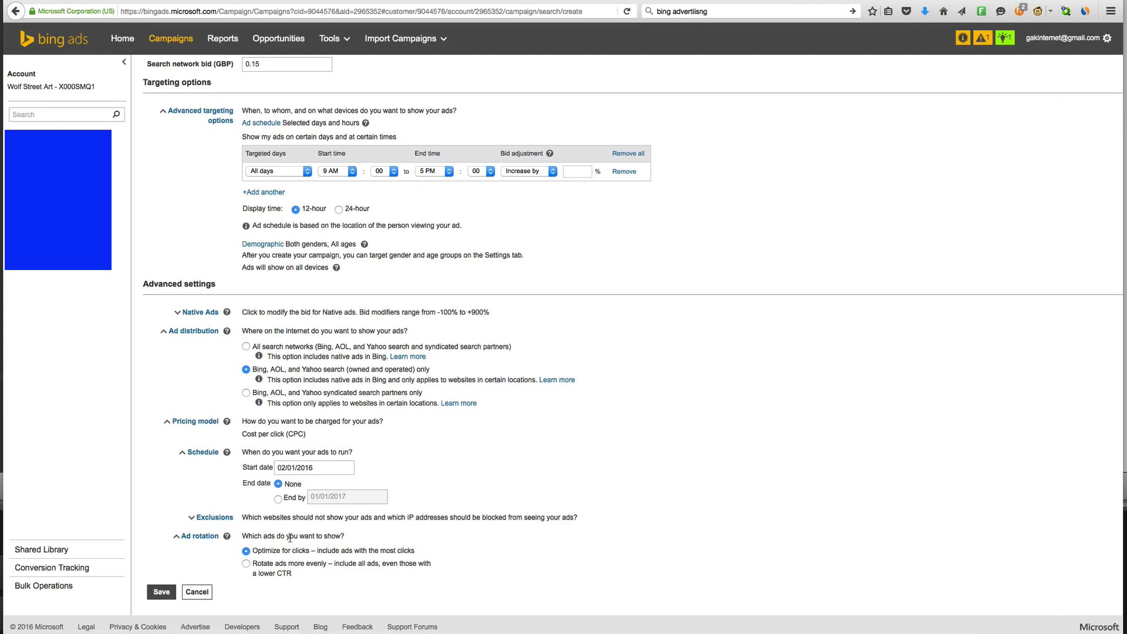
{"action": "scroll", "coordinate": [288, 540], "scroll_direction": "down", "scroll_amount": 1}
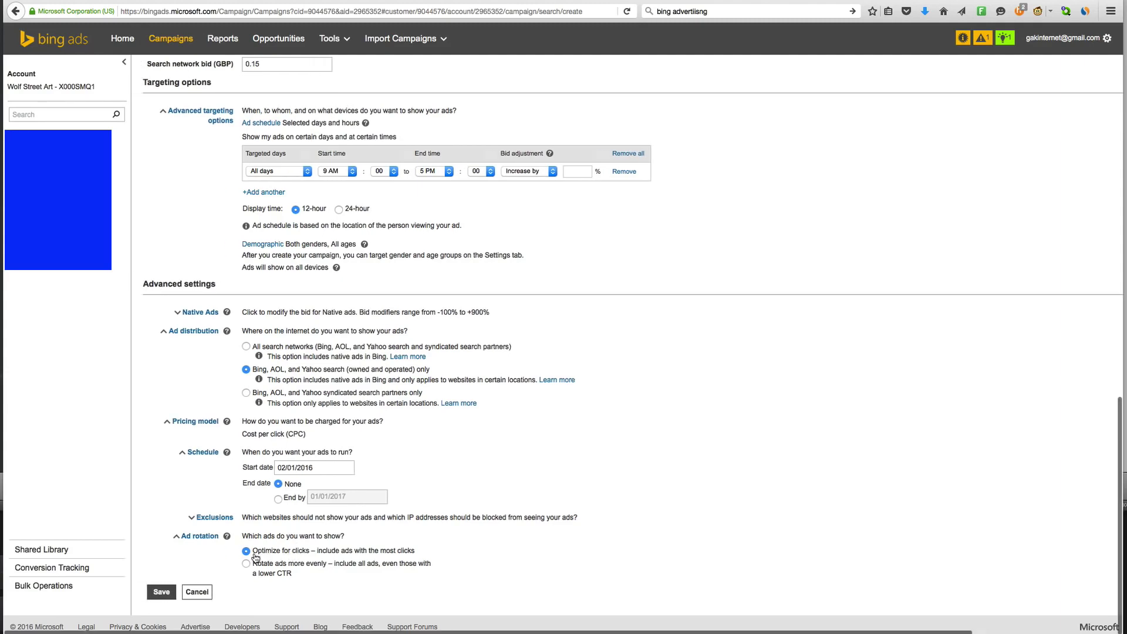
{"action": "scroll", "coordinate": [258, 556], "scroll_direction": "right", "scroll_amount": 1}
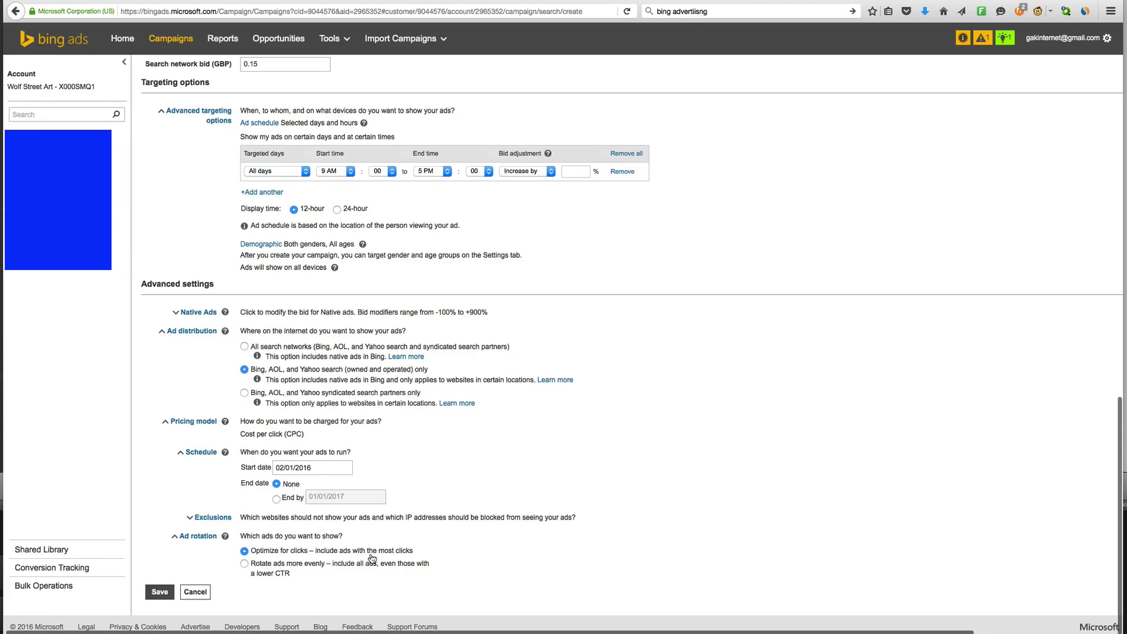
{"action": "scroll", "coordinate": [263, 572], "scroll_direction": "up", "scroll_amount": 1}
{"action": "scroll", "coordinate": [318, 575], "scroll_direction": "left", "scroll_amount": 1}
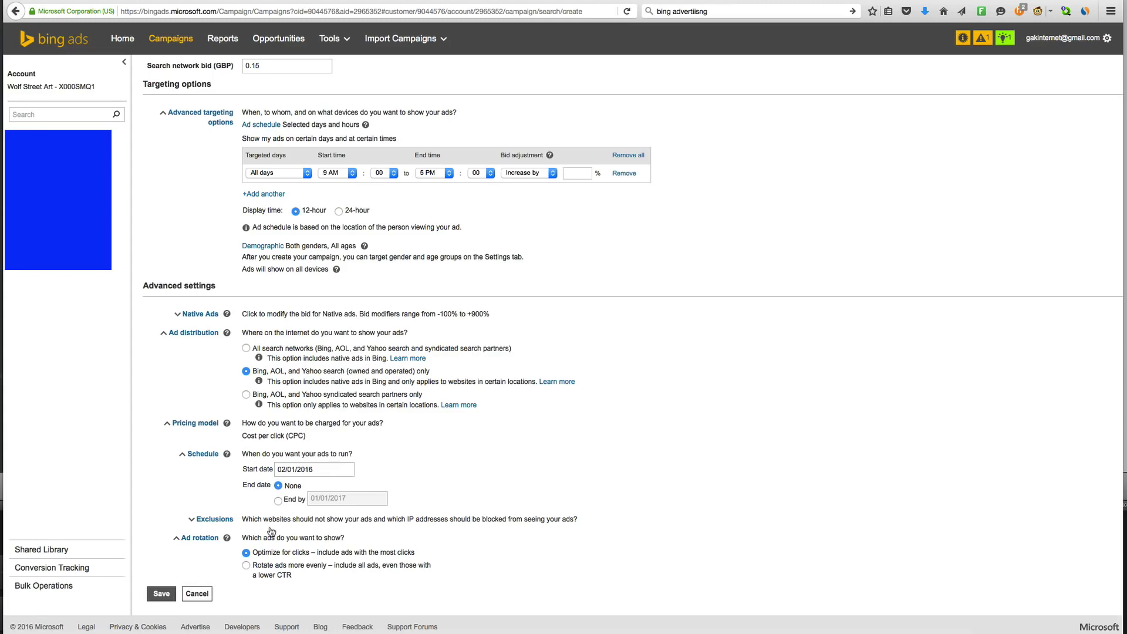
Read the owned and operated help, then review the Paleo Diet Cookbook ad on the Ads tab
{"action": "left_click", "coordinate": [562, 382]}
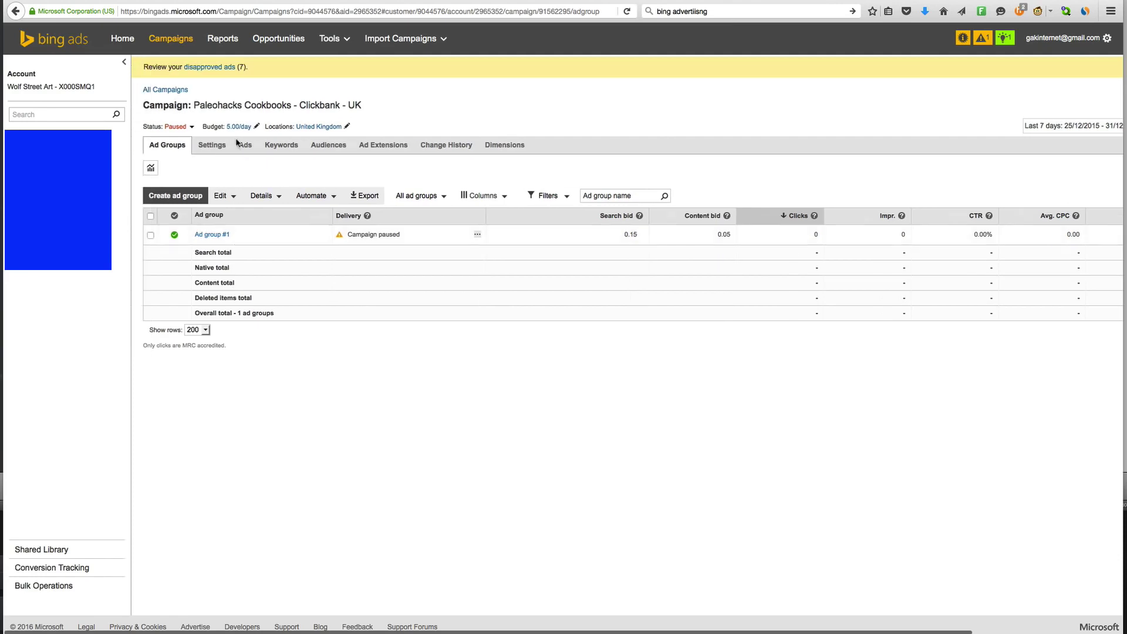
{"action": "left_click", "coordinate": [248, 149]}
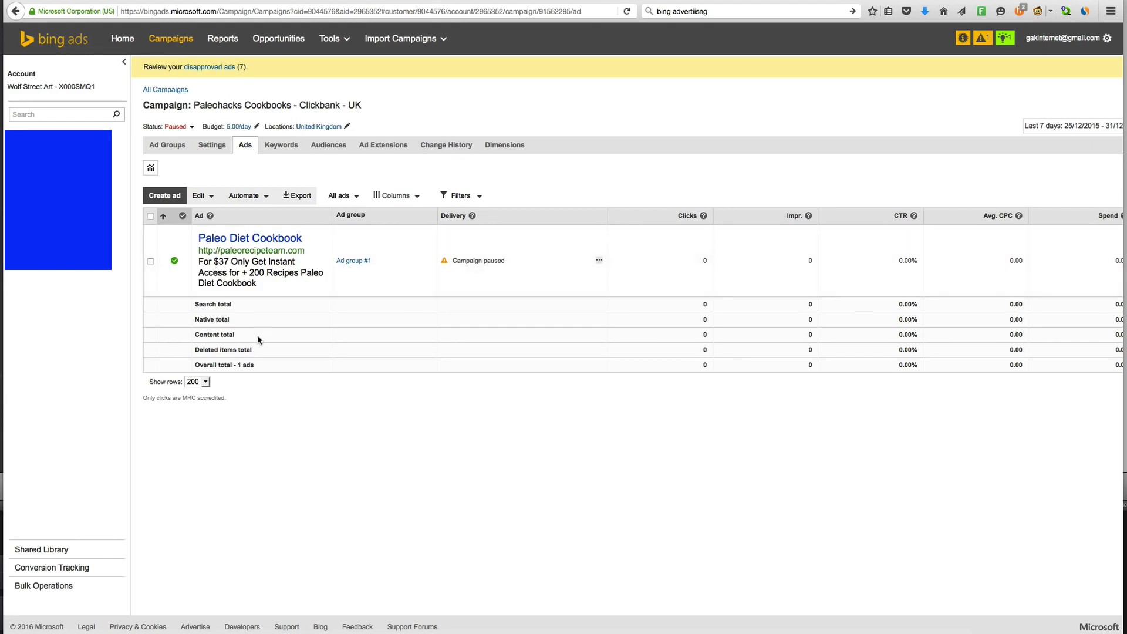
{"action": "scroll", "coordinate": [257, 340], "scroll_direction": "right", "scroll_amount": 5}
{"action": "scroll", "coordinate": [280, 378], "scroll_direction": "left", "scroll_amount": 5}
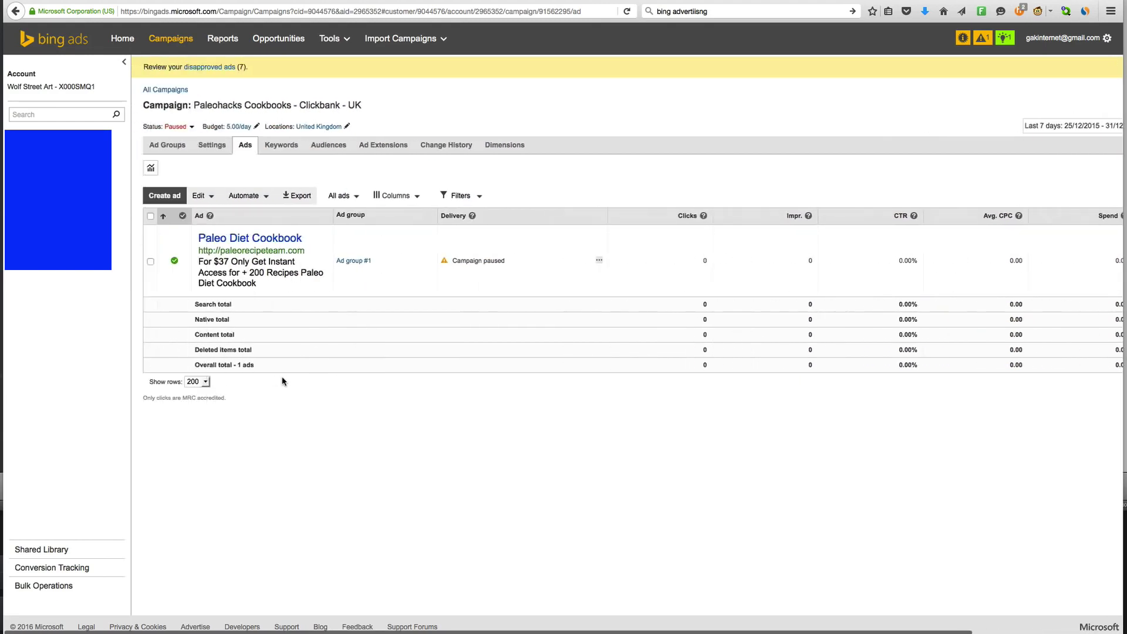
{"action": "scroll", "coordinate": [327, 319], "scroll_direction": "right", "scroll_amount": 1}
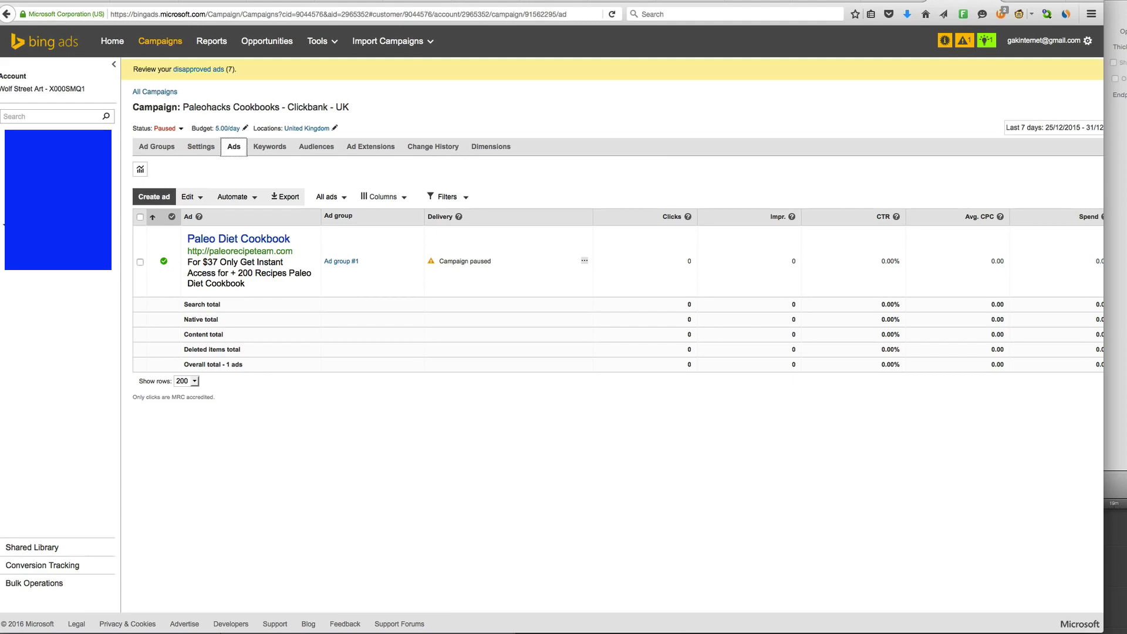
Open the Keywords tab and scroll through the 797 exact-match keywords to review their bids
{"action": "left_click", "coordinate": [269, 147]}
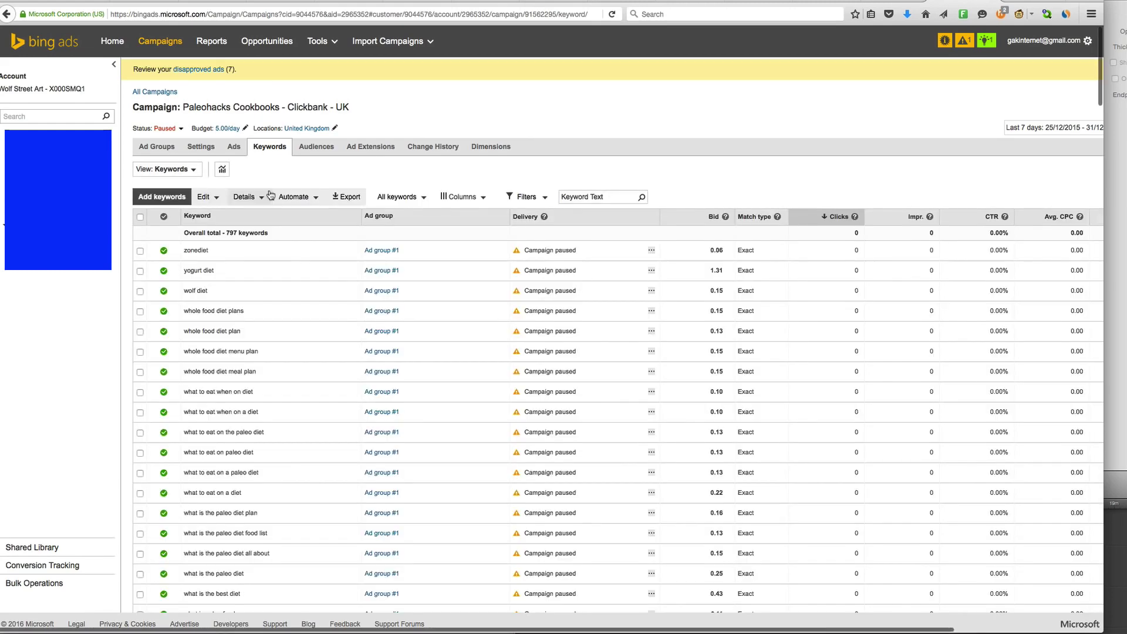
{"action": "scroll", "coordinate": [252, 453], "scroll_direction": "down", "scroll_amount": 20}
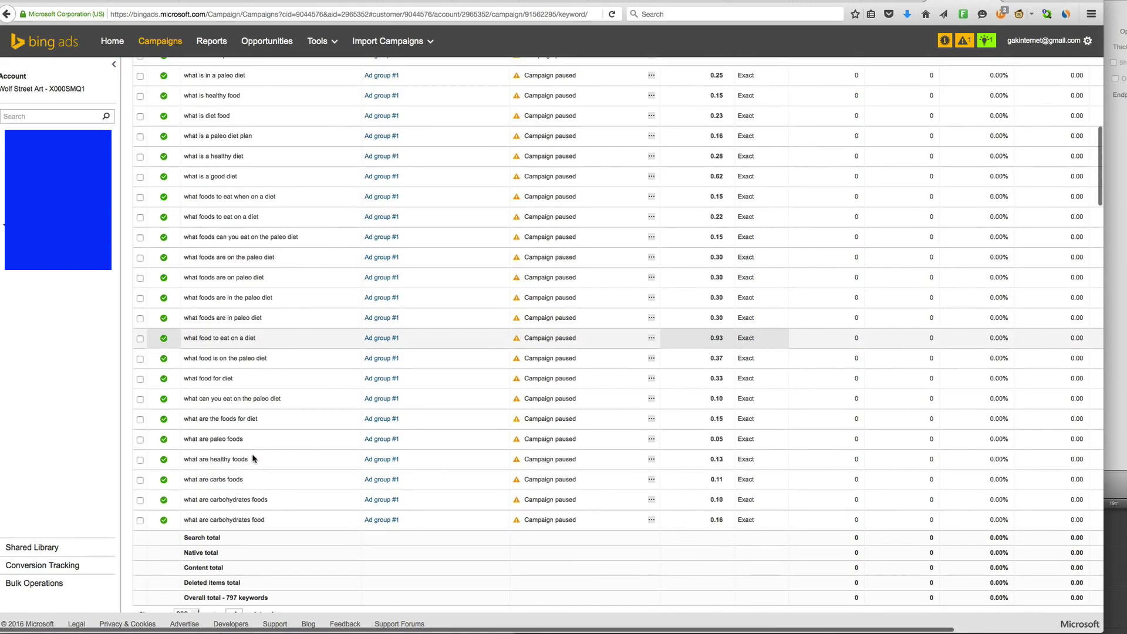
{"action": "scroll", "coordinate": [251, 458], "scroll_direction": "up", "scroll_amount": 20}
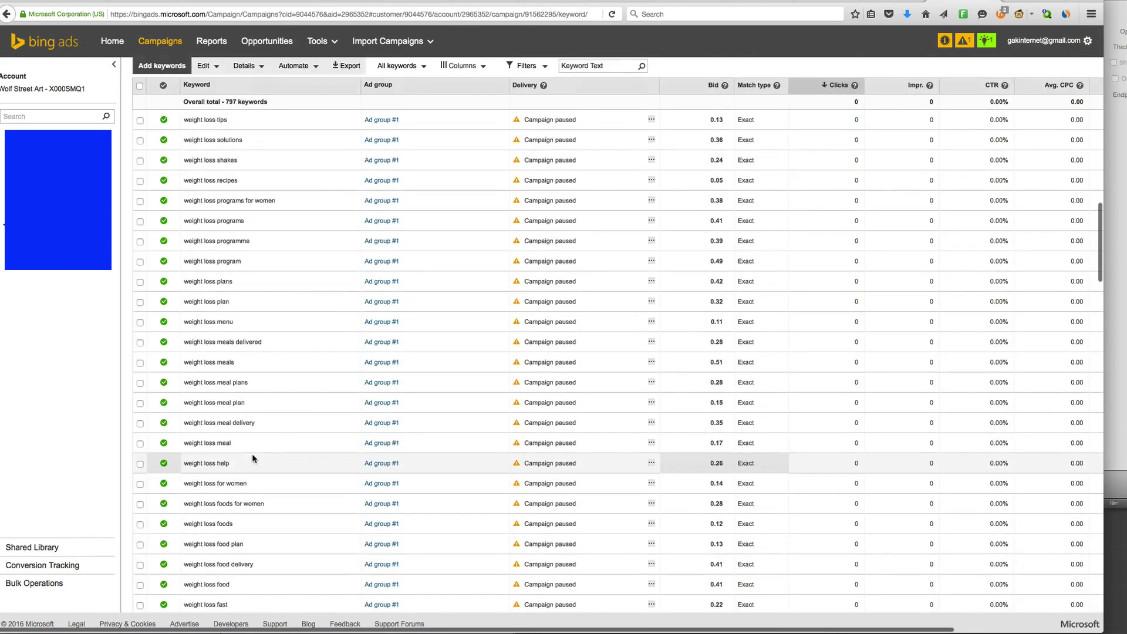
{"action": "scroll", "coordinate": [251, 322], "scroll_direction": "up", "scroll_amount": 1}
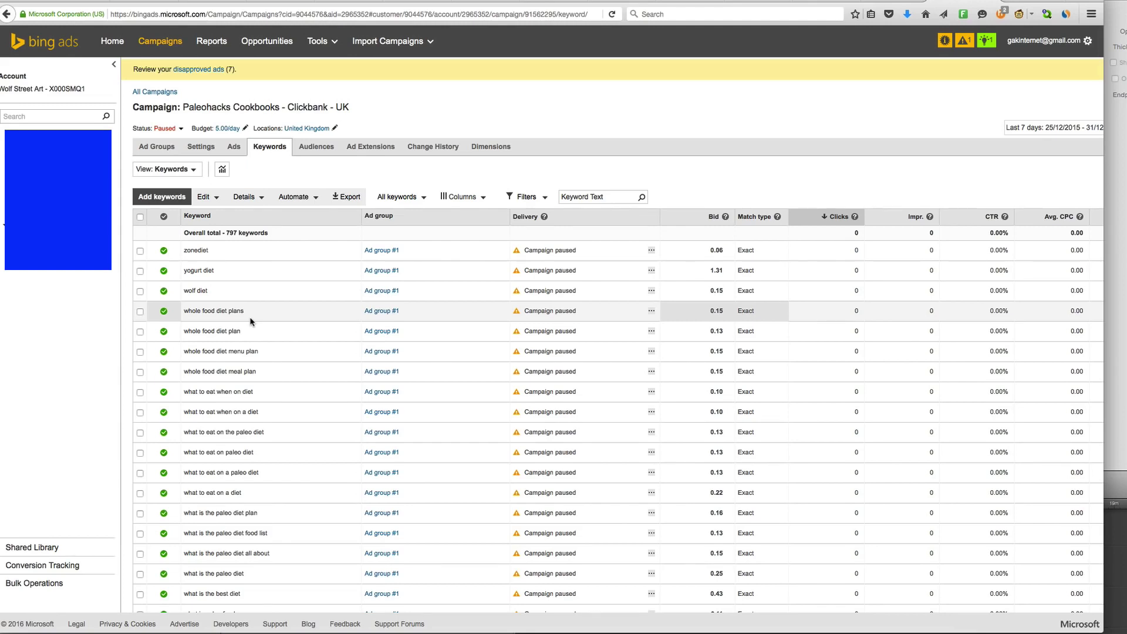
{"action": "scroll", "coordinate": [253, 317], "scroll_direction": "down", "scroll_amount": 1}
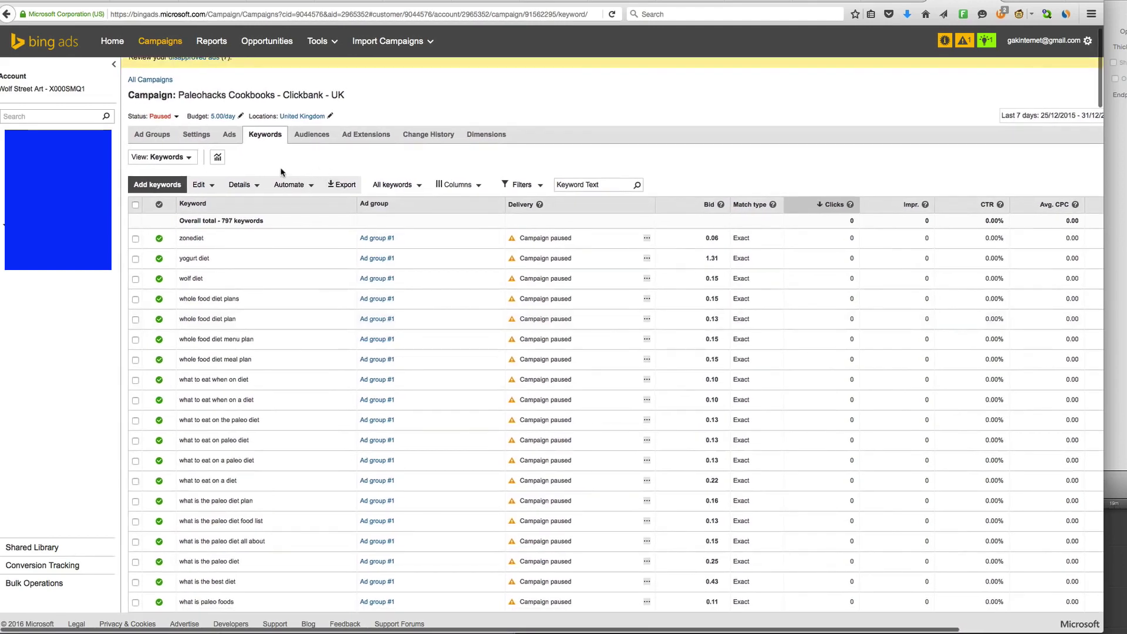
{"action": "scroll", "coordinate": [281, 172], "scroll_direction": "left", "scroll_amount": 1}
{"action": "scroll", "coordinate": [281, 172], "scroll_direction": "up", "scroll_amount": 1}
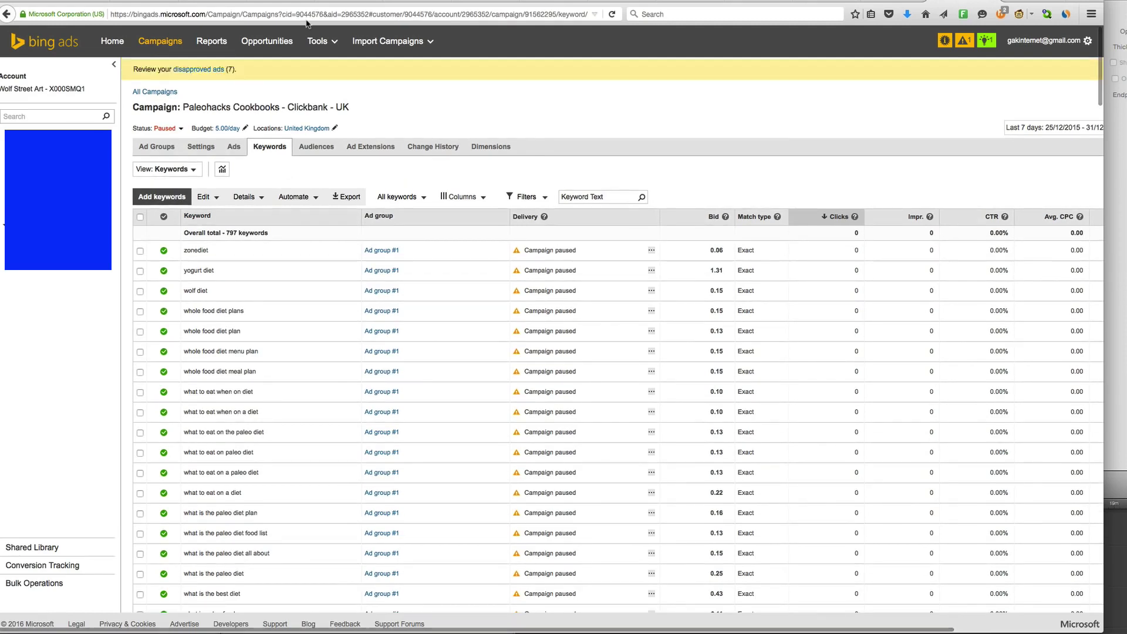
Switch the view to Negative keywords and start adding campaign-level negative keywords
{"action": "left_click", "coordinate": [167, 169]}
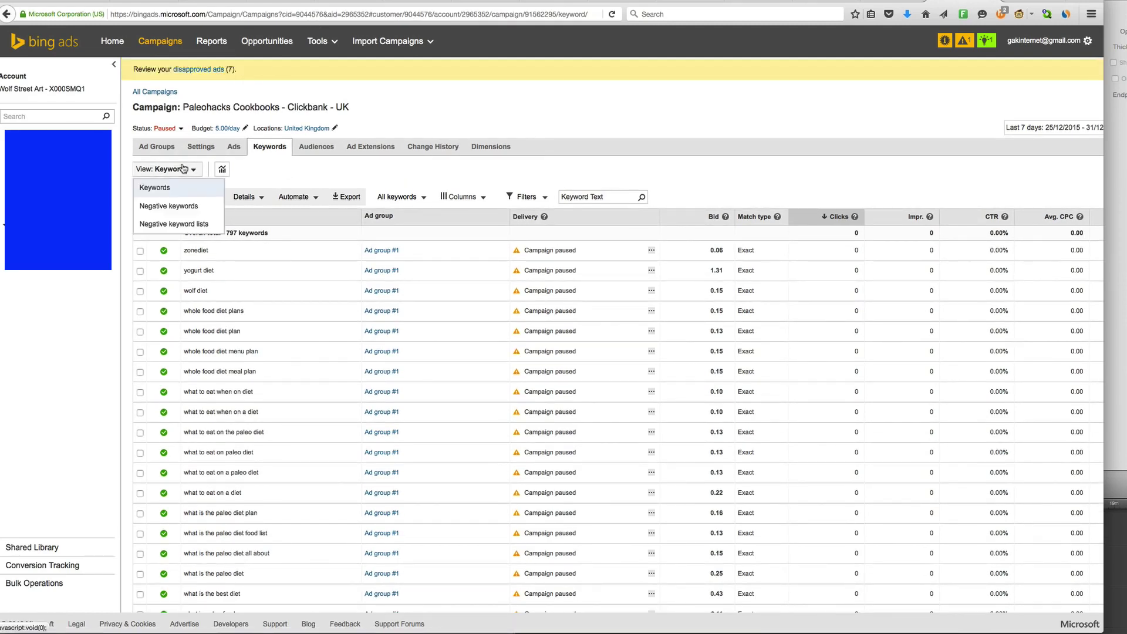
{"action": "left_click", "coordinate": [176, 212]}
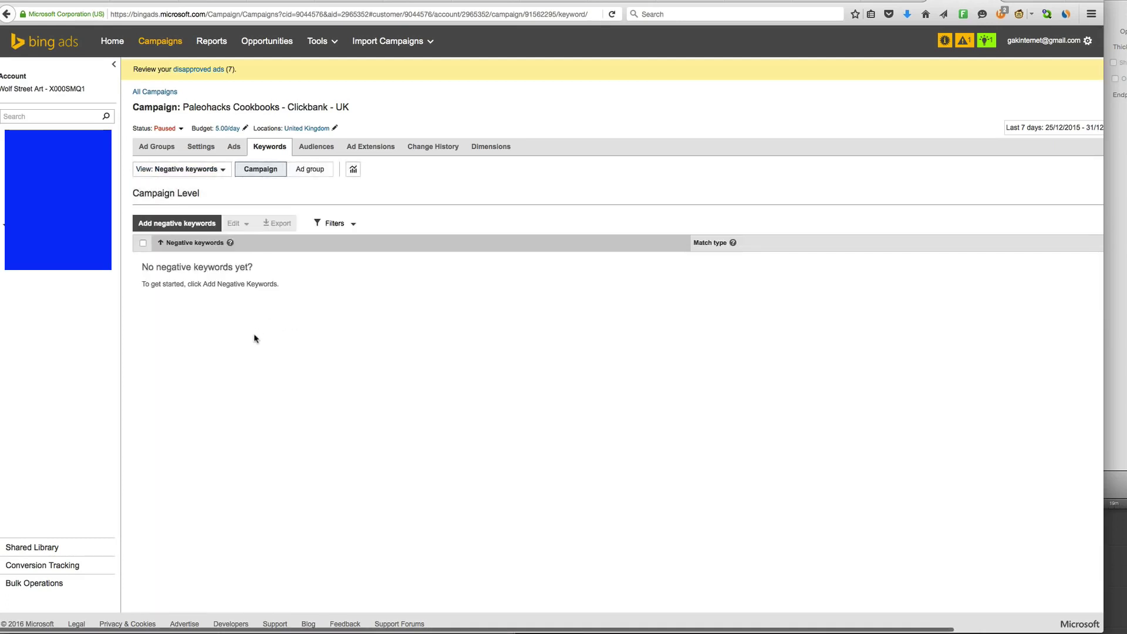
{"action": "left_click", "coordinate": [189, 225]}
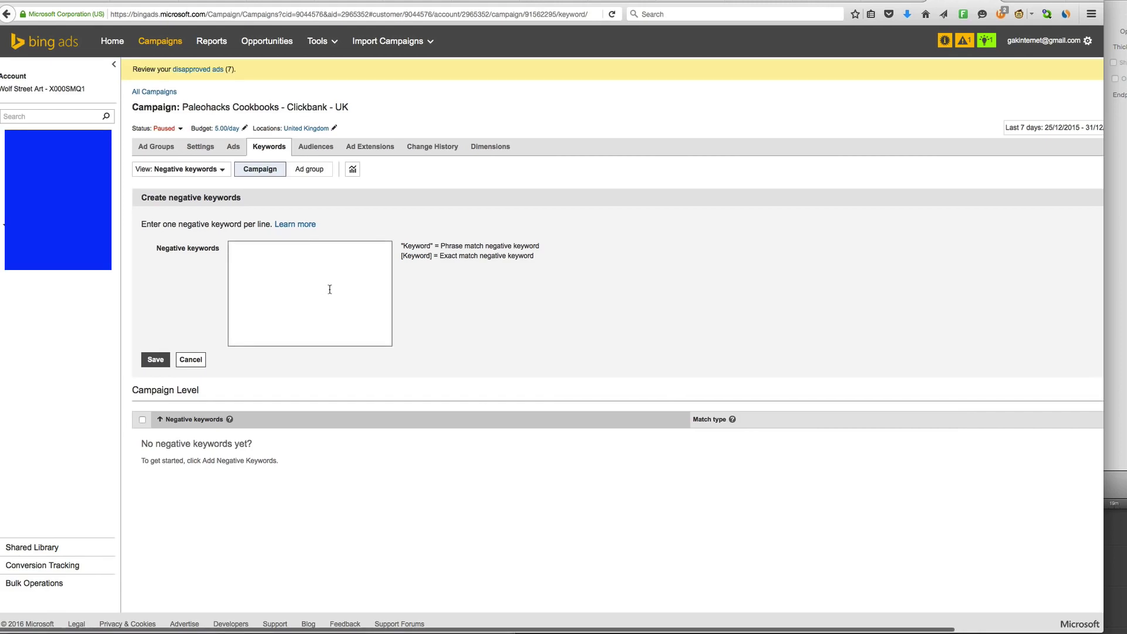
Bring the TextEdit keyword list to the front and move its window away from the form
{"action": "key", "text": "super+Tab"}
{"action": "key", "text": "super+a"}
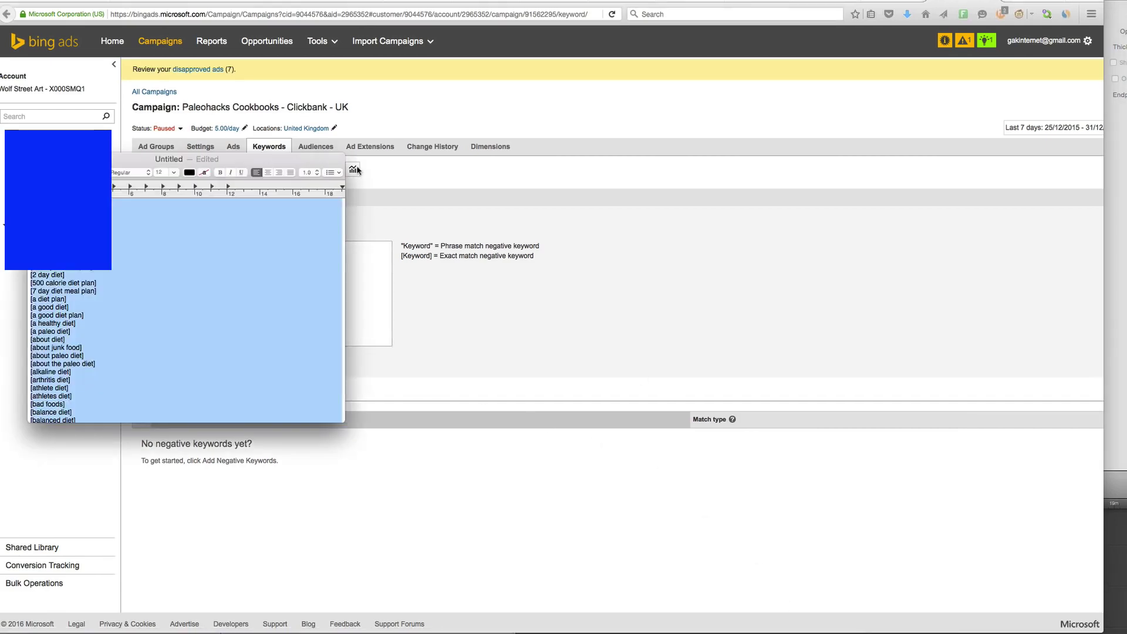
{"action": "left_click", "coordinate": [172, 234]}
{"action": "left_click_drag", "start_coordinate": [143, 170], "coordinate": [338, 171]}
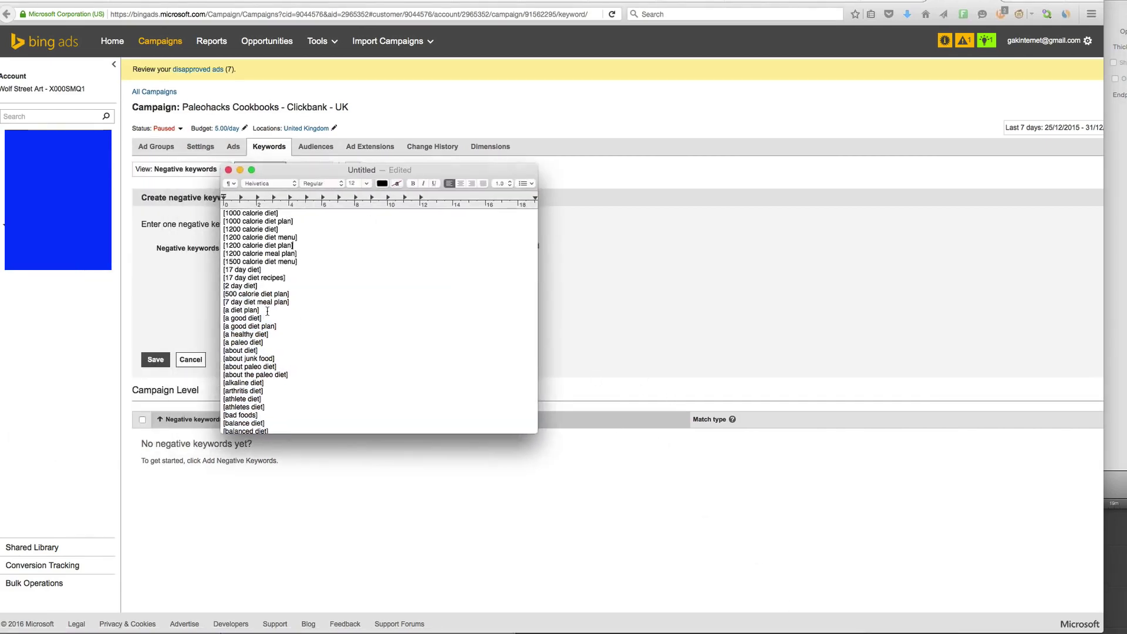
Scroll through the bracketed diet keywords such as [free paleo diet]
{"action": "scroll", "coordinate": [282, 311], "scroll_direction": "down", "scroll_amount": 3}
{"action": "scroll", "coordinate": [282, 310], "scroll_direction": "down", "scroll_amount": 6}
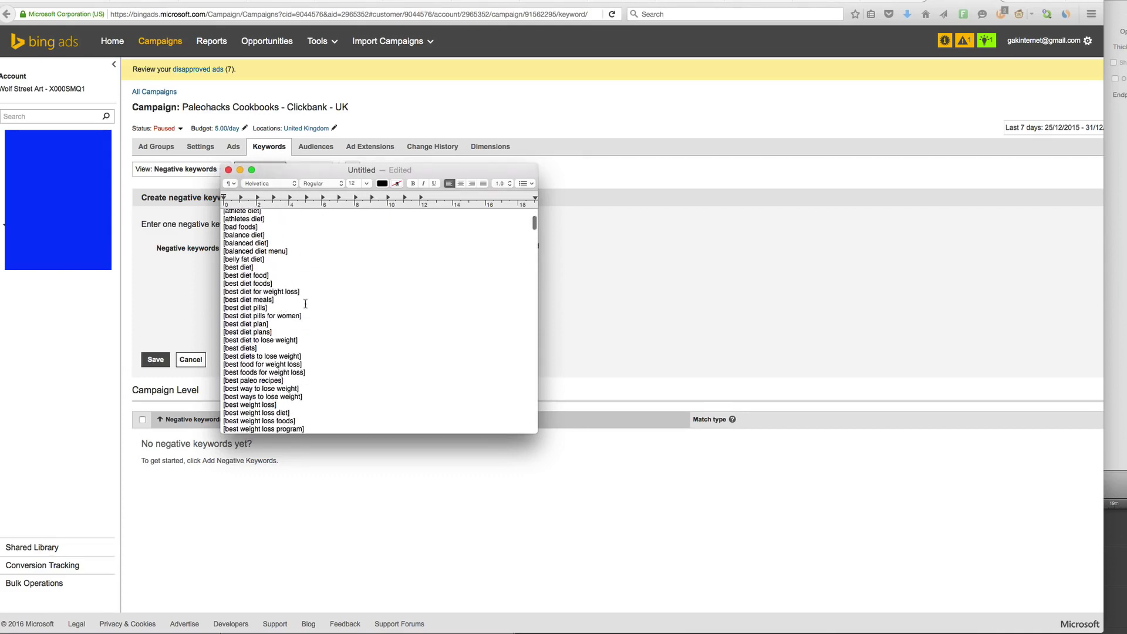
{"action": "scroll", "coordinate": [309, 302], "scroll_direction": "down", "scroll_amount": 4}
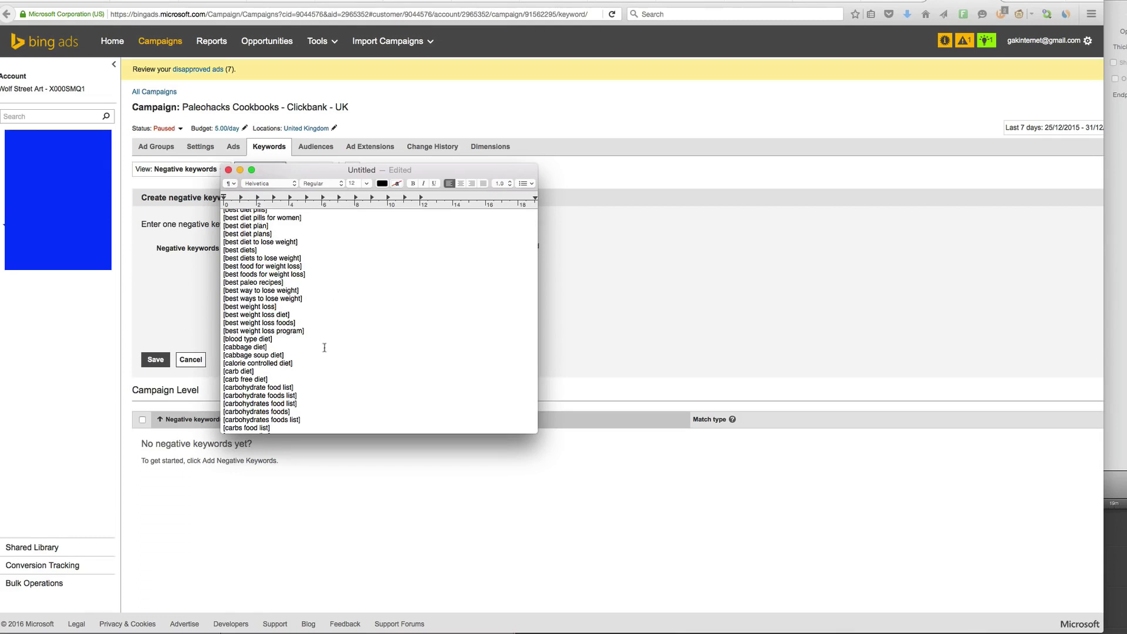
{"action": "scroll", "coordinate": [340, 314], "scroll_direction": "down", "scroll_amount": 9}
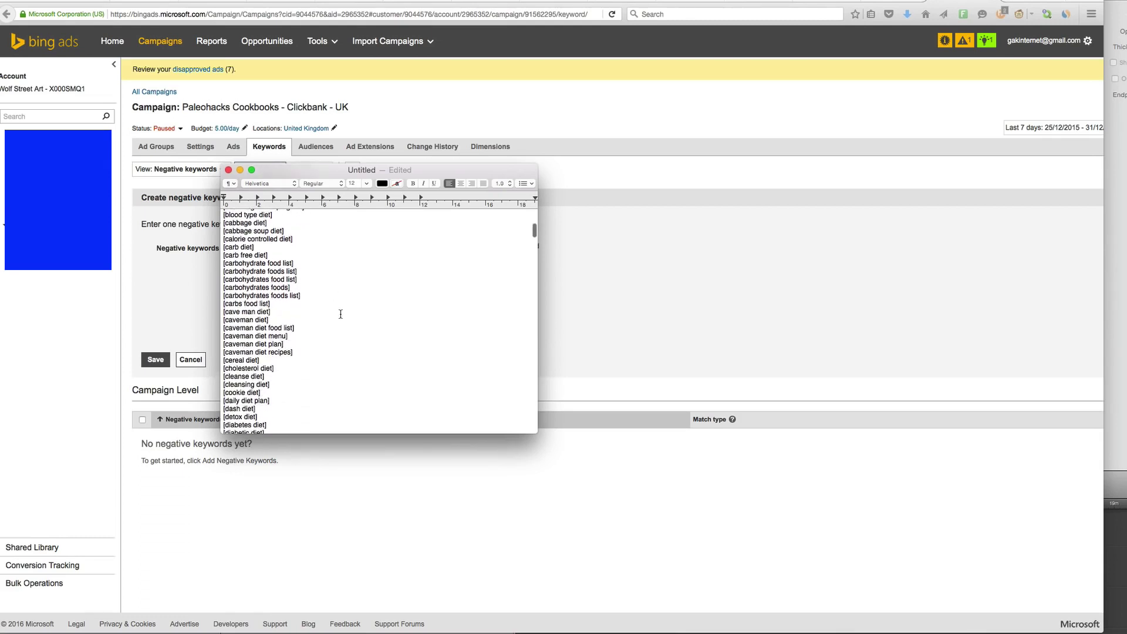
{"action": "scroll", "coordinate": [340, 314], "scroll_direction": "down", "scroll_amount": 15}
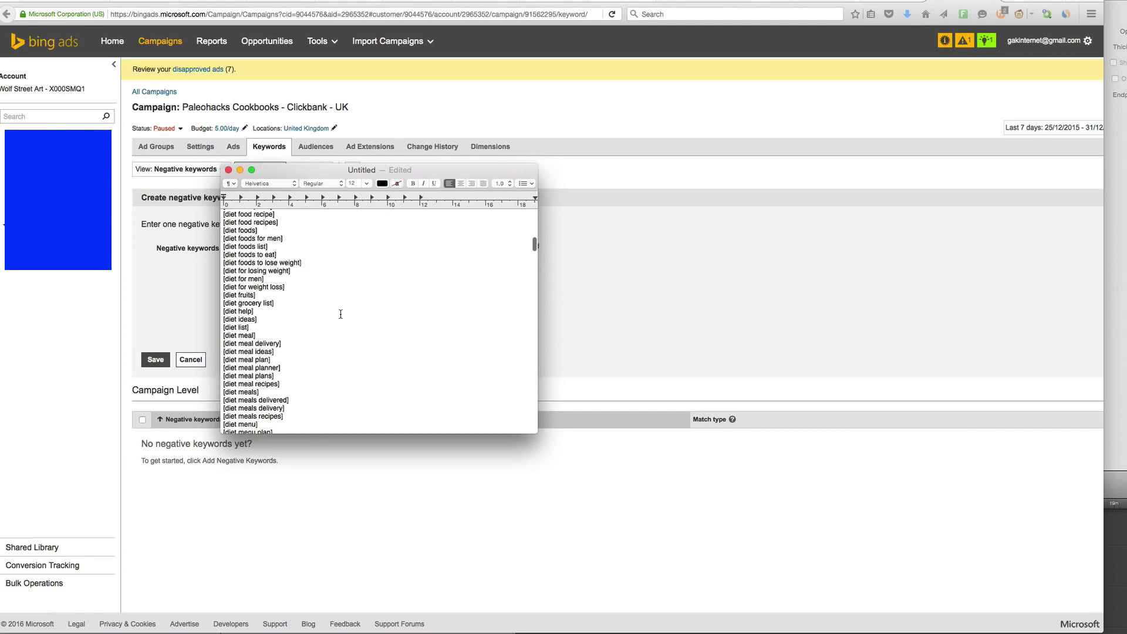
{"action": "scroll", "coordinate": [341, 314], "scroll_direction": "down", "scroll_amount": 20}
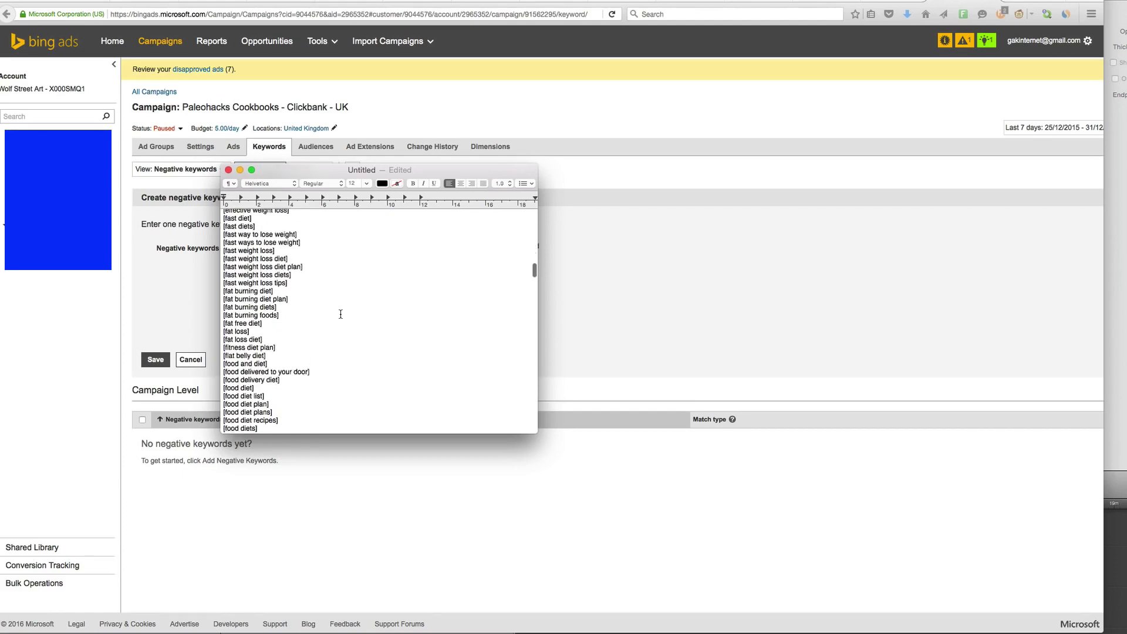
{"action": "scroll", "coordinate": [340, 314], "scroll_direction": "down", "scroll_amount": 20}
{"action": "scroll", "coordinate": [341, 314], "scroll_direction": "down", "scroll_amount": 10}
{"action": "scroll", "coordinate": [339, 311], "scroll_direction": "up", "scroll_amount": 1}
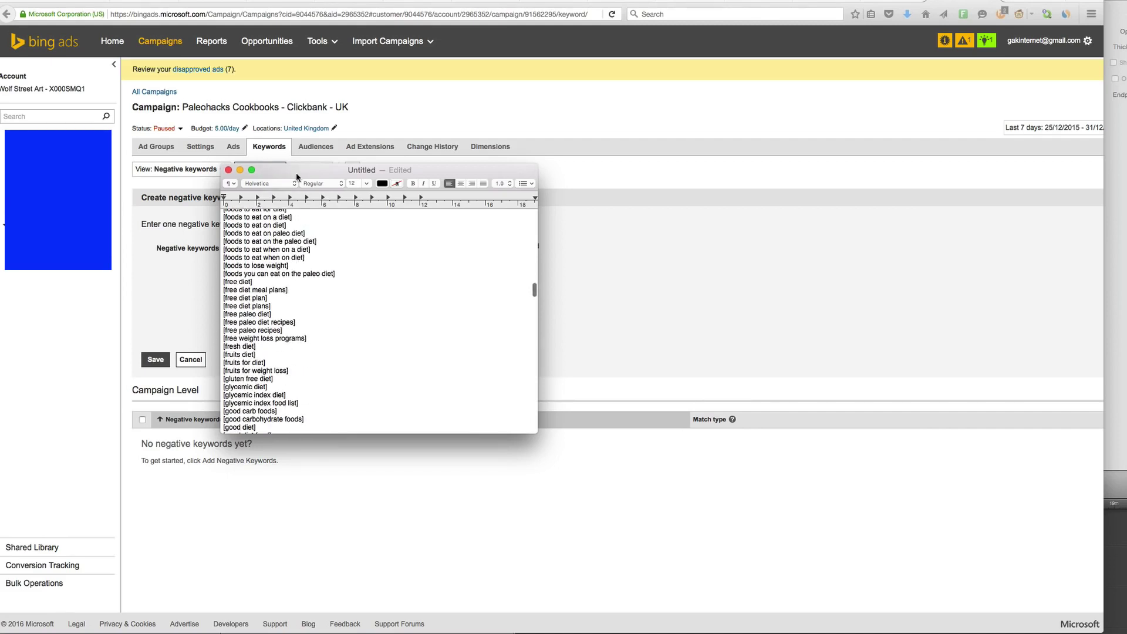
Move the keyword list further right and enter free in the Negative keywords box
{"action": "left_click_drag", "start_coordinate": [296, 170], "coordinate": [452, 176]}
{"action": "left_click", "coordinate": [318, 273]}
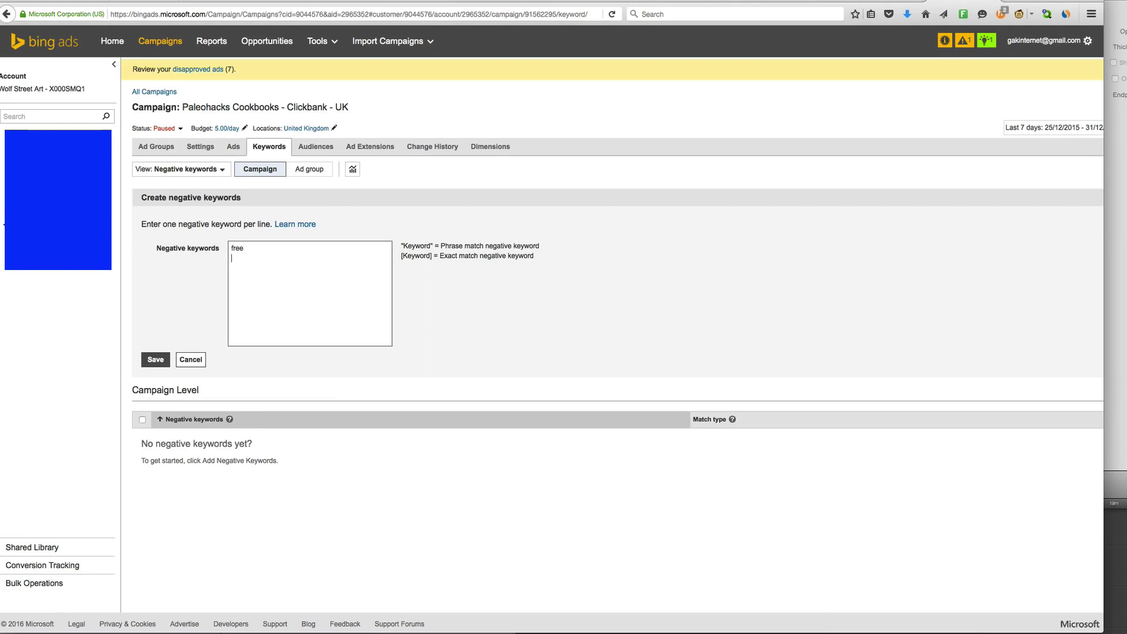
{"action": "key", "text": "super+Tab"}
Scan the rest of the TextEdit keyword list for more terms, then return to the negative keywords box
{"action": "scroll", "coordinate": [500, 386], "scroll_direction": "down", "scroll_amount": 5}
{"action": "scroll", "coordinate": [500, 387], "scroll_direction": "down", "scroll_amount": 10}
{"action": "scroll", "coordinate": [492, 389], "scroll_direction": "down", "scroll_amount": 10}
{"action": "scroll", "coordinate": [492, 390], "scroll_direction": "down", "scroll_amount": 10}
{"action": "scroll", "coordinate": [493, 390], "scroll_direction": "down", "scroll_amount": 8}
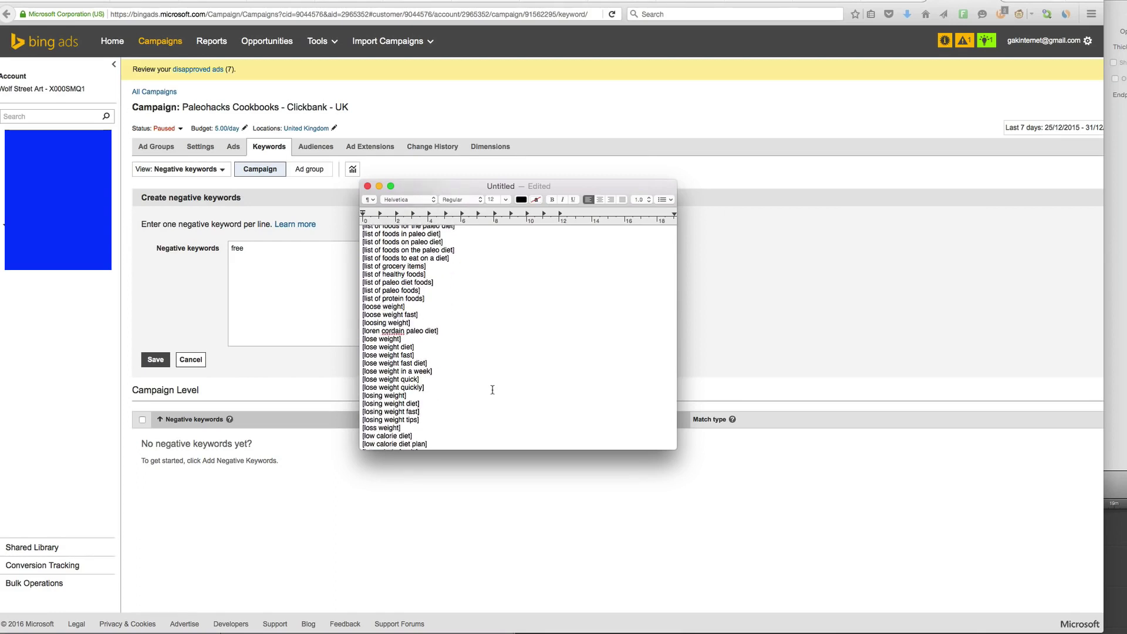
{"action": "scroll", "coordinate": [492, 390], "scroll_direction": "down", "scroll_amount": 3}
{"action": "scroll", "coordinate": [493, 389], "scroll_direction": "down", "scroll_amount": 5}
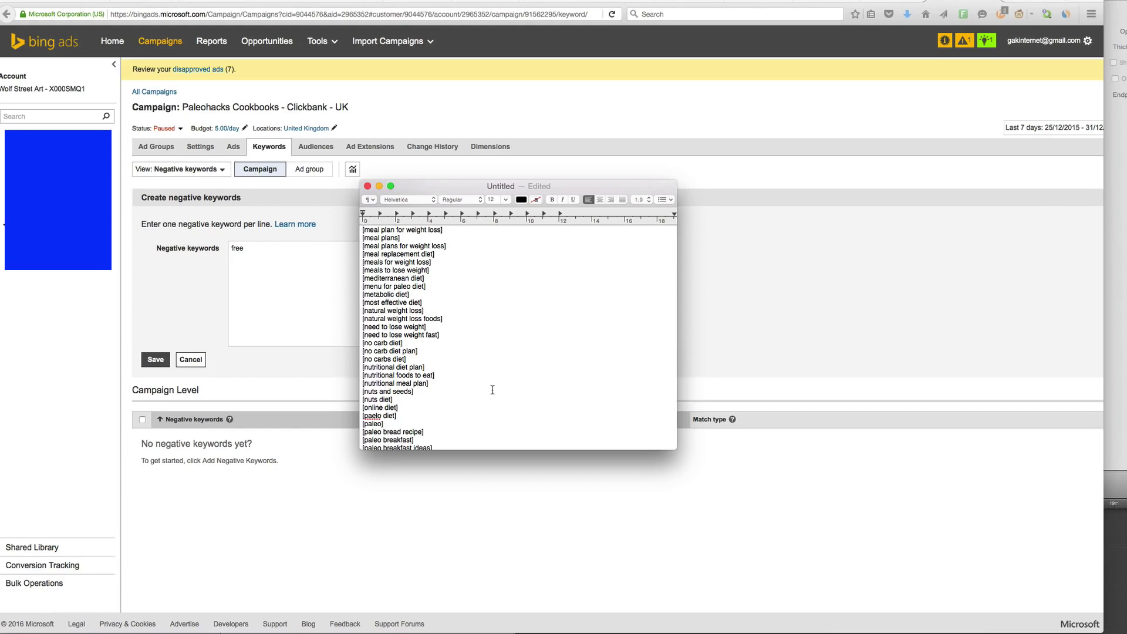
{"action": "scroll", "coordinate": [492, 389], "scroll_direction": "down", "scroll_amount": 6}
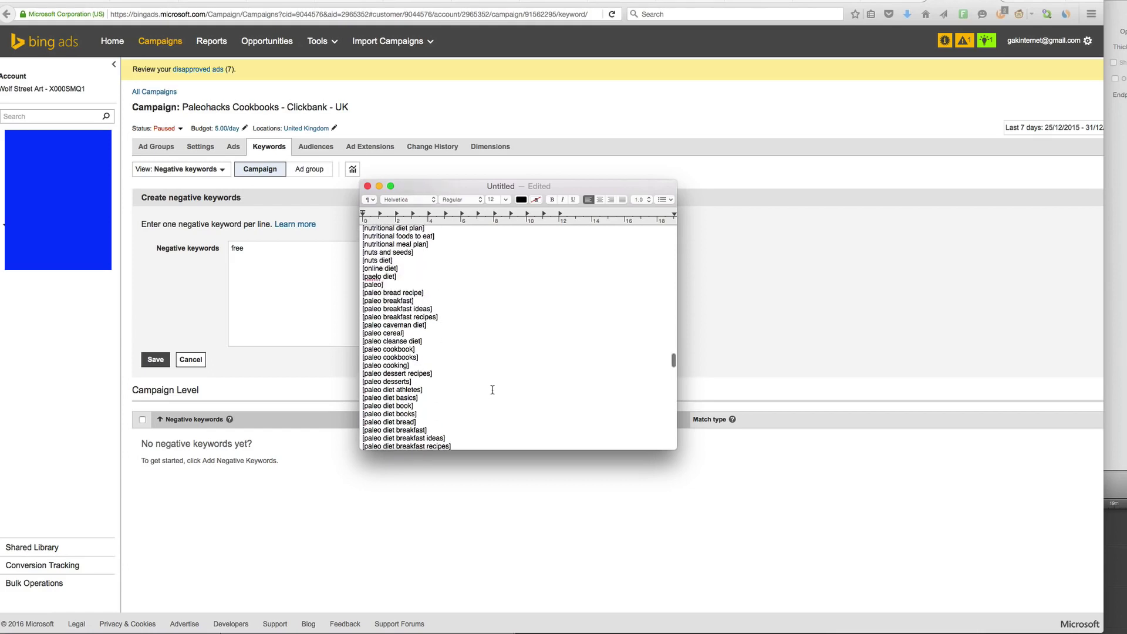
{"action": "scroll", "coordinate": [492, 390], "scroll_direction": "down", "scroll_amount": 5}
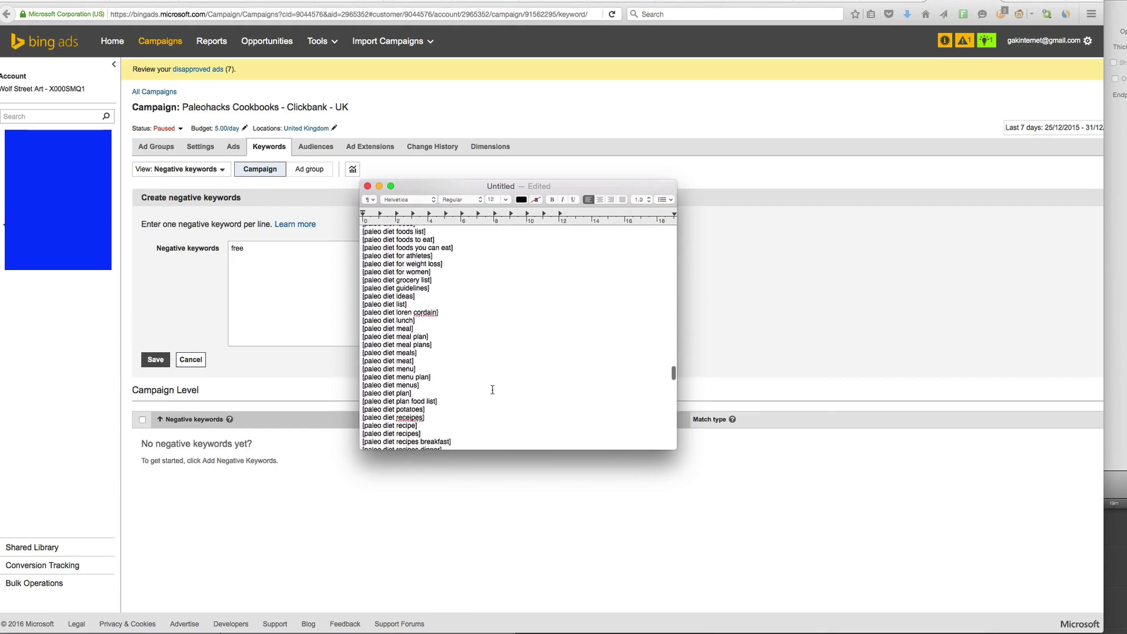
{"action": "scroll", "coordinate": [492, 390], "scroll_direction": "down", "scroll_amount": 10}
{"action": "scroll", "coordinate": [492, 389], "scroll_direction": "down", "scroll_amount": 8}
{"action": "scroll", "coordinate": [492, 389], "scroll_direction": "down", "scroll_amount": 7}
{"action": "scroll", "coordinate": [492, 389], "scroll_direction": "down", "scroll_amount": 15}
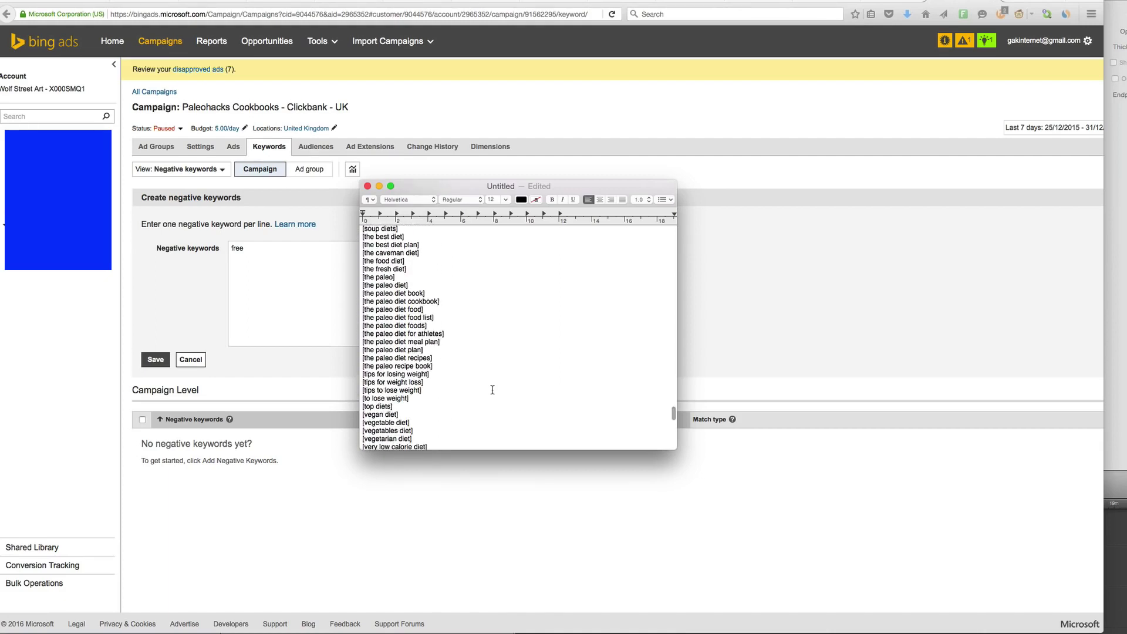
{"action": "scroll", "coordinate": [492, 390], "scroll_direction": "down", "scroll_amount": 15}
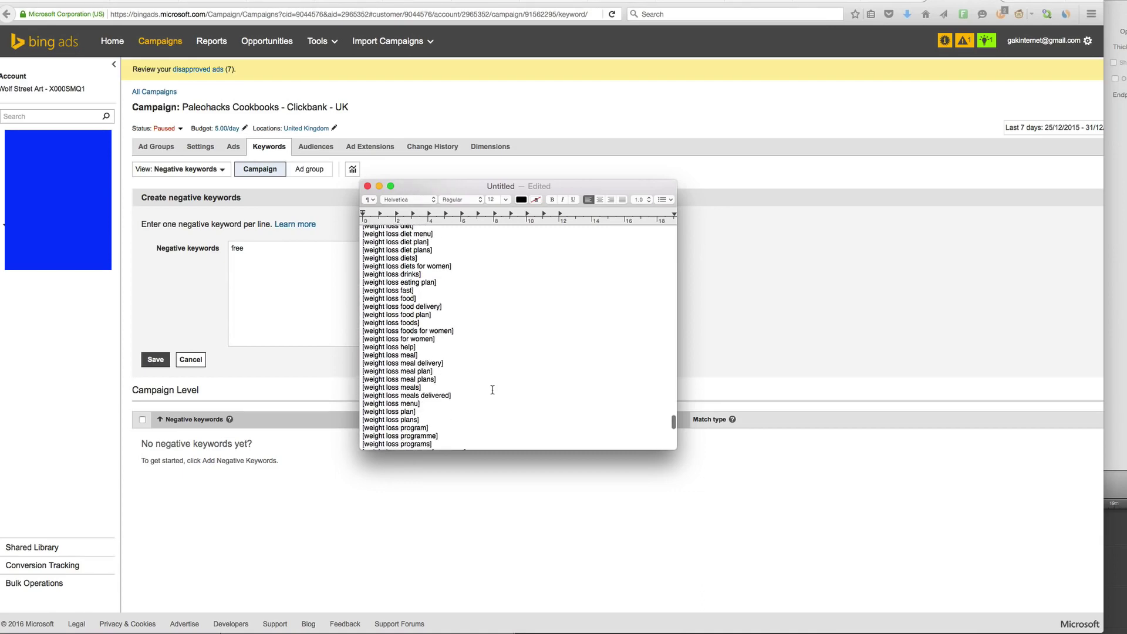
{"action": "scroll", "coordinate": [492, 390], "scroll_direction": "down", "scroll_amount": 12}
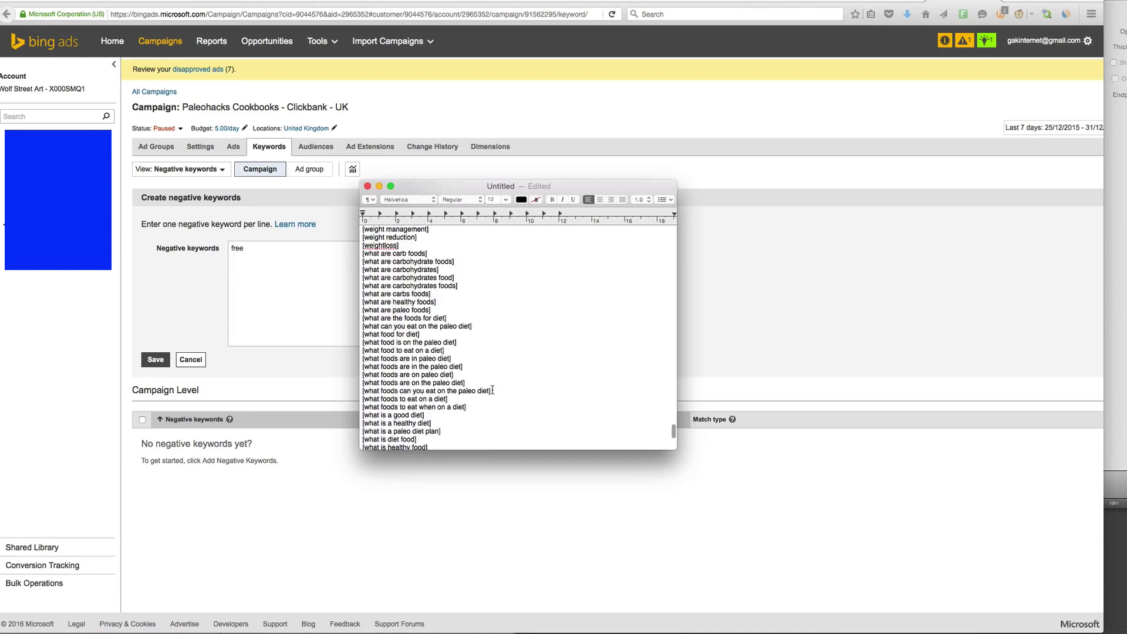
{"action": "scroll", "coordinate": [493, 389], "scroll_direction": "down", "scroll_amount": 3}
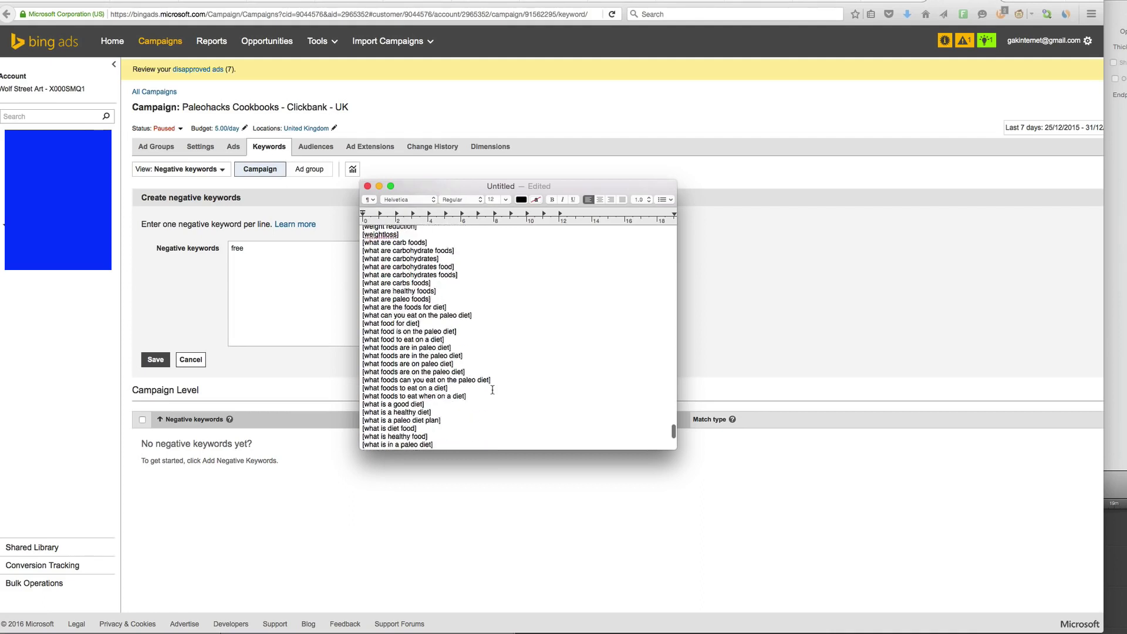
{"action": "scroll", "coordinate": [492, 389], "scroll_direction": "down", "scroll_amount": 3}
{"action": "left_click", "coordinate": [262, 248]}
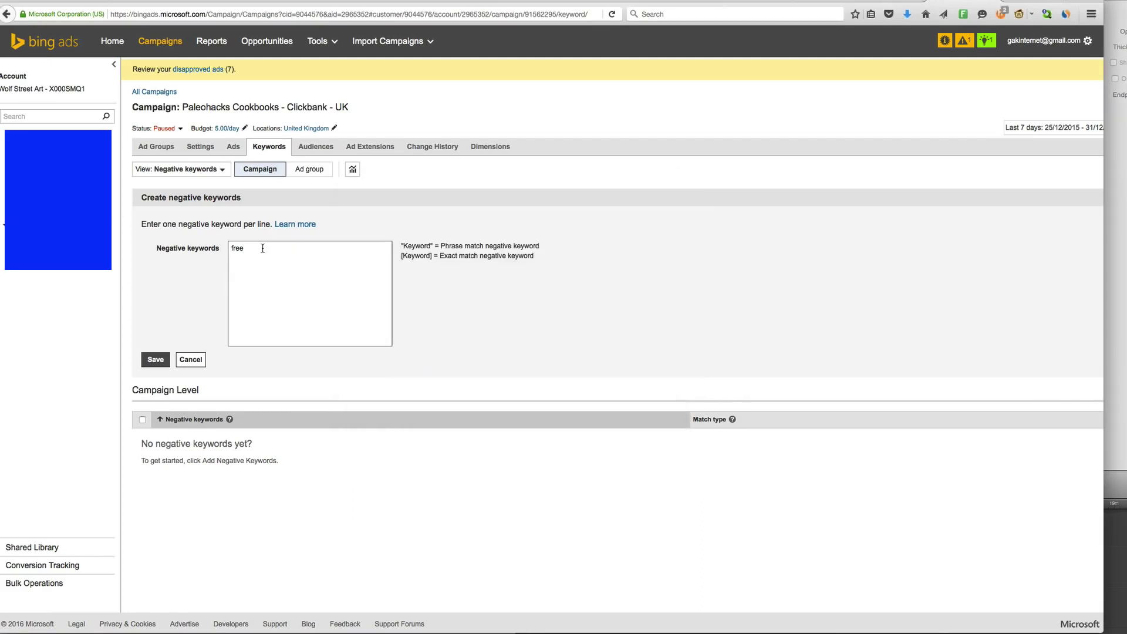
Add 'what are' and 'what is' as negative keyword lines, checking the TextEdit list
{"action": "type", "text": "what are"}
{"action": "key", "text": "Return"}
{"action": "key", "text": "super+Tab"}
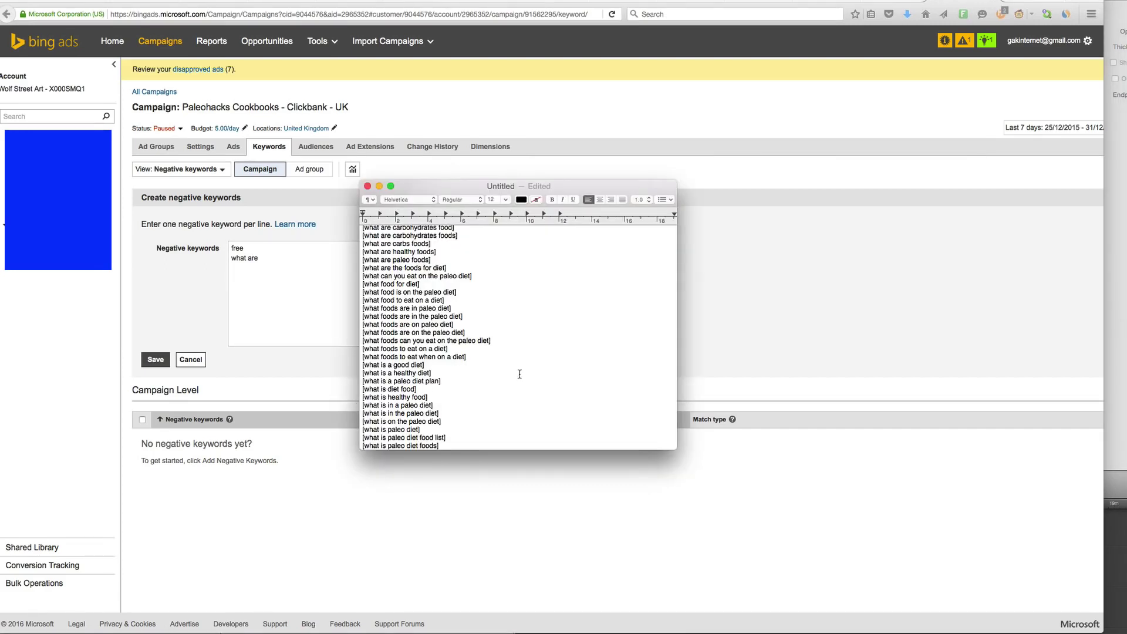
{"action": "scroll", "coordinate": [515, 374], "scroll_direction": "down", "scroll_amount": 5}
{"action": "left_click", "coordinate": [286, 294]}
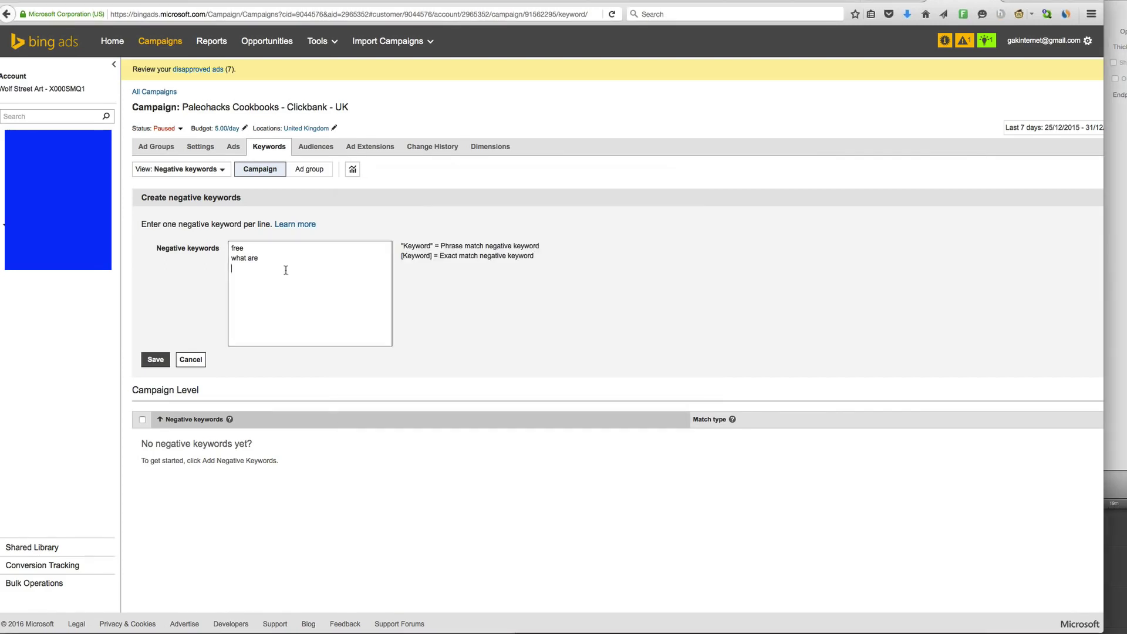
{"action": "type", "text": "is"}
{"action": "key", "text": "super+Tab"}
{"action": "scroll", "coordinate": [559, 393], "scroll_direction": "down", "scroll_amount": 5}
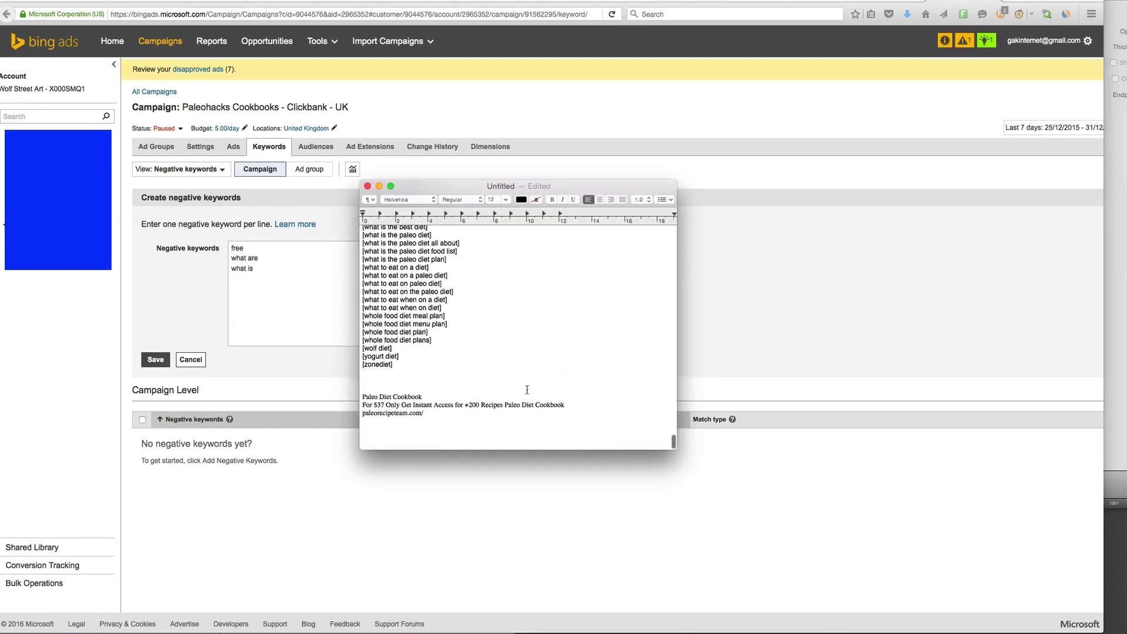
{"action": "left_click", "coordinate": [244, 291]}
Add zonediet and replace the stray u with yogurt diet on the next line
{"action": "type", "text": "zonediet"}
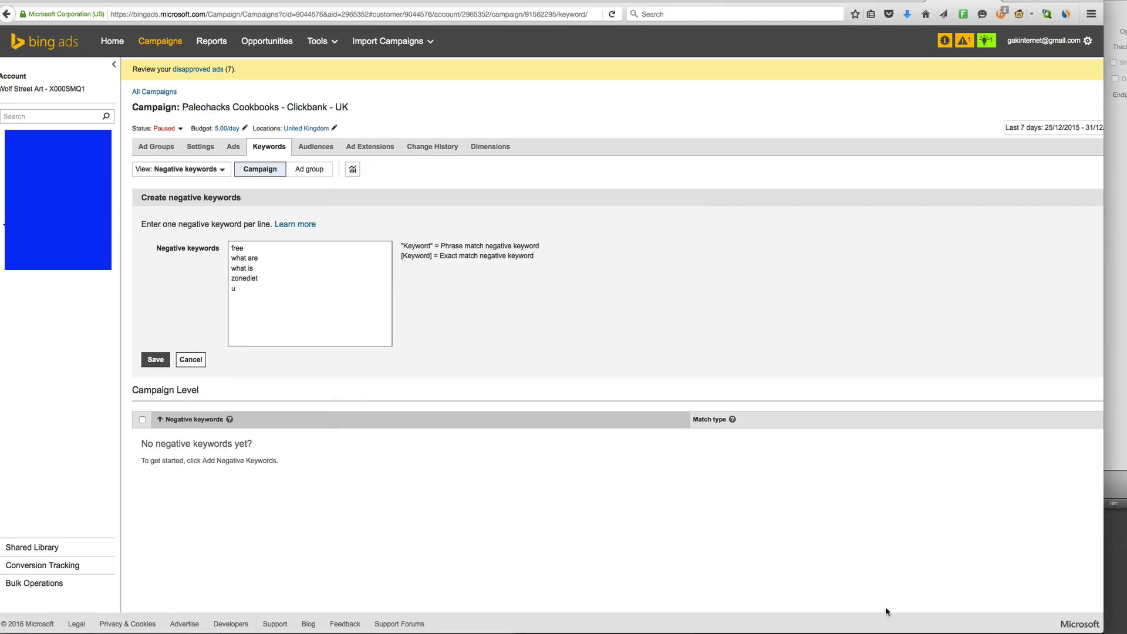
{"action": "key", "text": "super+Tab"}
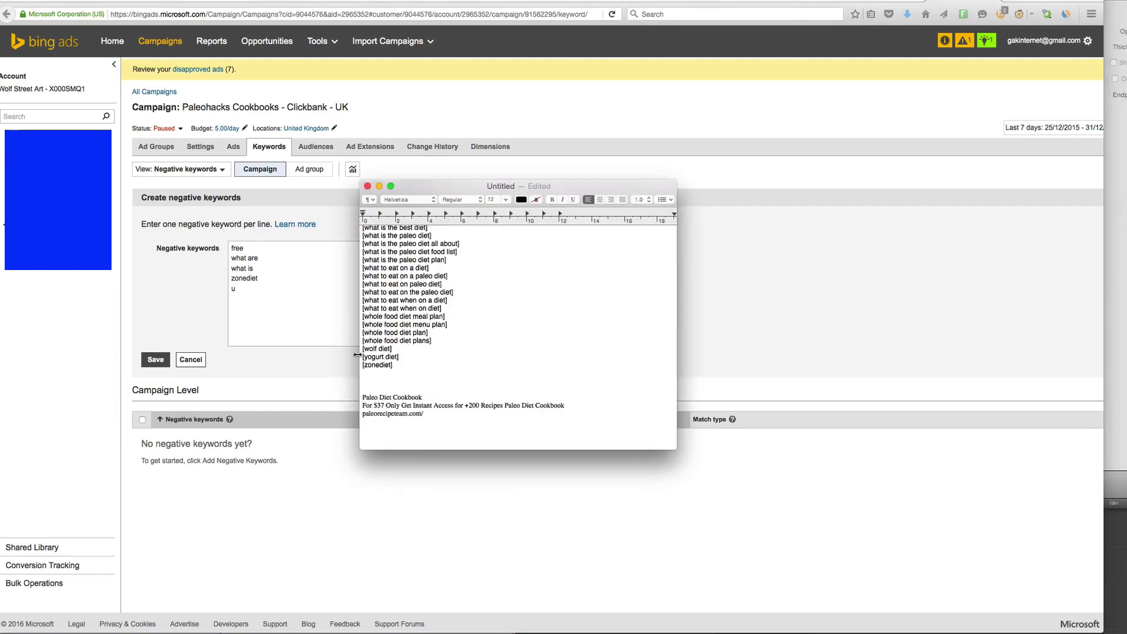
{"action": "left_click_drag", "start_coordinate": [362, 357], "coordinate": [395, 358]}
{"action": "left_click", "coordinate": [260, 294]}
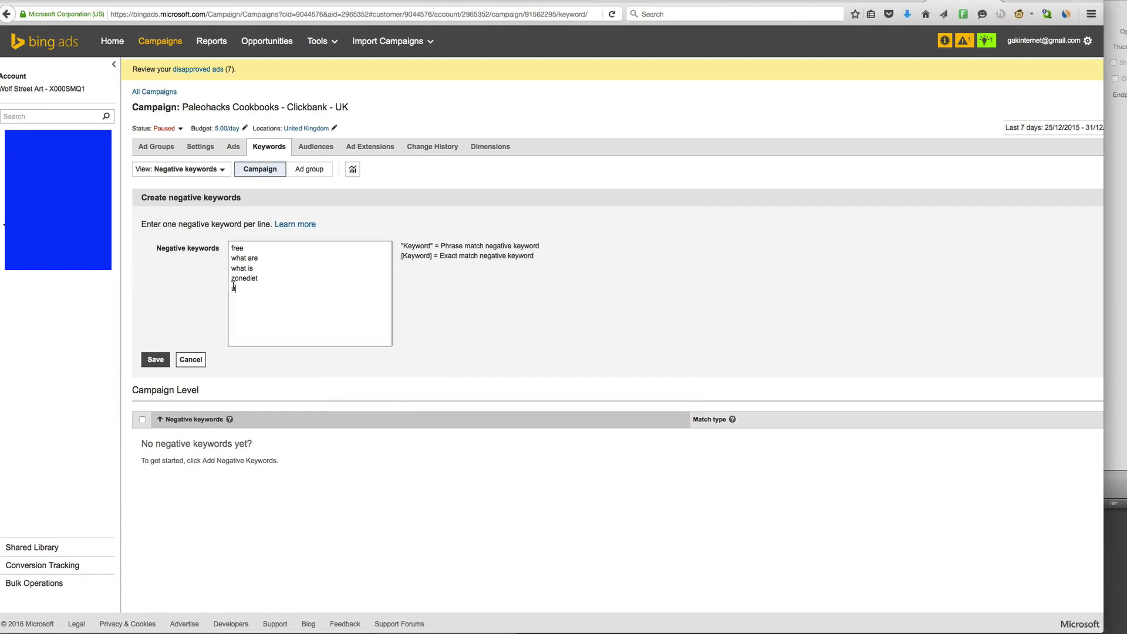
{"action": "key", "text": "BackSpace"}
{"action": "type", "text": "yogurt diet"}
Copy ketogenic from the TextEdit list and paste it as a new negative keyword line
{"action": "key", "text": "super+Tab"}
{"action": "scroll", "coordinate": [599, 332], "scroll_direction": "up", "scroll_amount": 10}
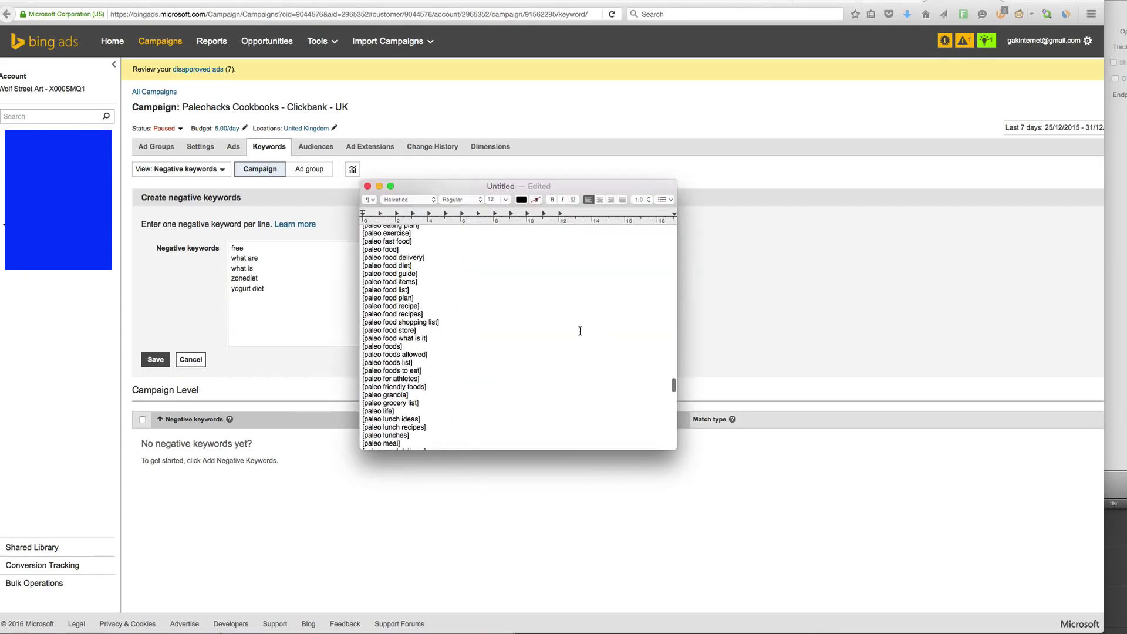
{"action": "scroll", "coordinate": [571, 333], "scroll_direction": "up", "scroll_amount": 1}
{"action": "scroll", "coordinate": [519, 345], "scroll_direction": "up", "scroll_amount": 15}
{"action": "scroll", "coordinate": [518, 345], "scroll_direction": "up", "scroll_amount": 15}
{"action": "scroll", "coordinate": [518, 344], "scroll_direction": "down", "scroll_amount": 1}
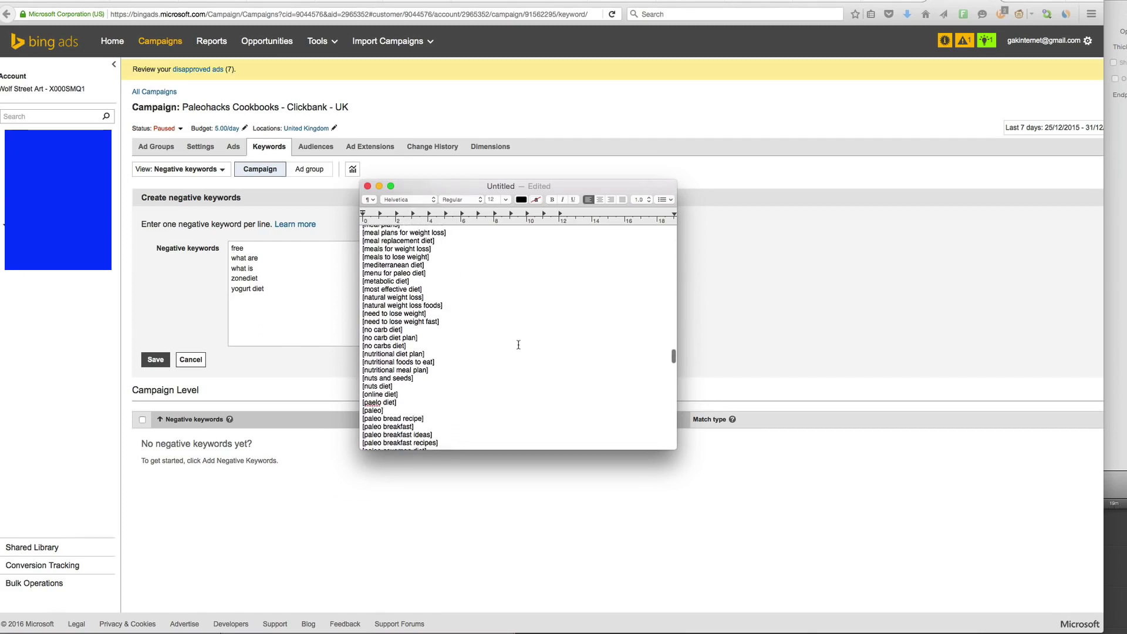
{"action": "scroll", "coordinate": [516, 347], "scroll_direction": "up", "scroll_amount": 15}
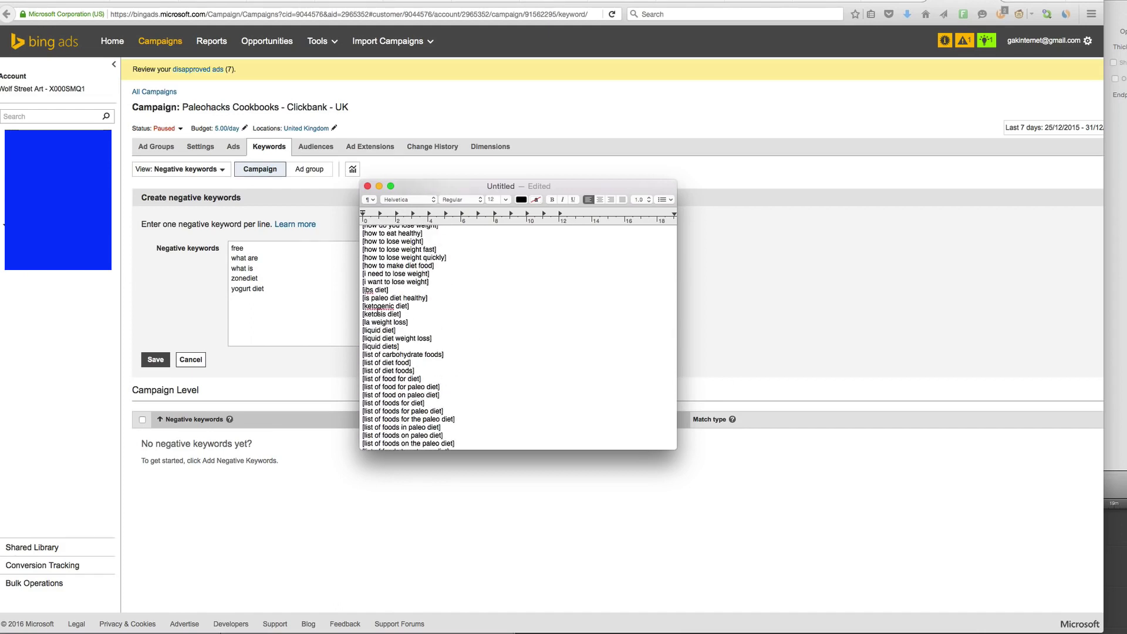
{"action": "left_click_drag", "start_coordinate": [363, 306], "coordinate": [399, 306]}
{"action": "key", "text": "super+c"}
{"action": "left_click", "coordinate": [260, 305]}
{"action": "key", "text": "super+v"}
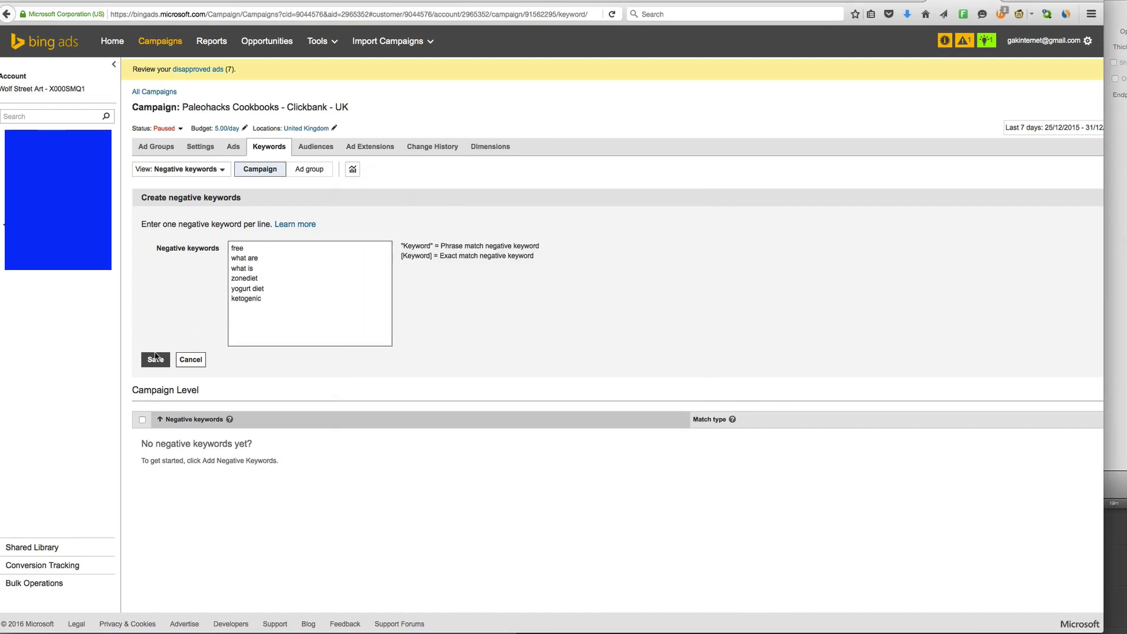
Save the six phrase-match negative keywords and review the campaign's Settings, Ad Groups and Ads
{"action": "left_click", "coordinate": [156, 358]}
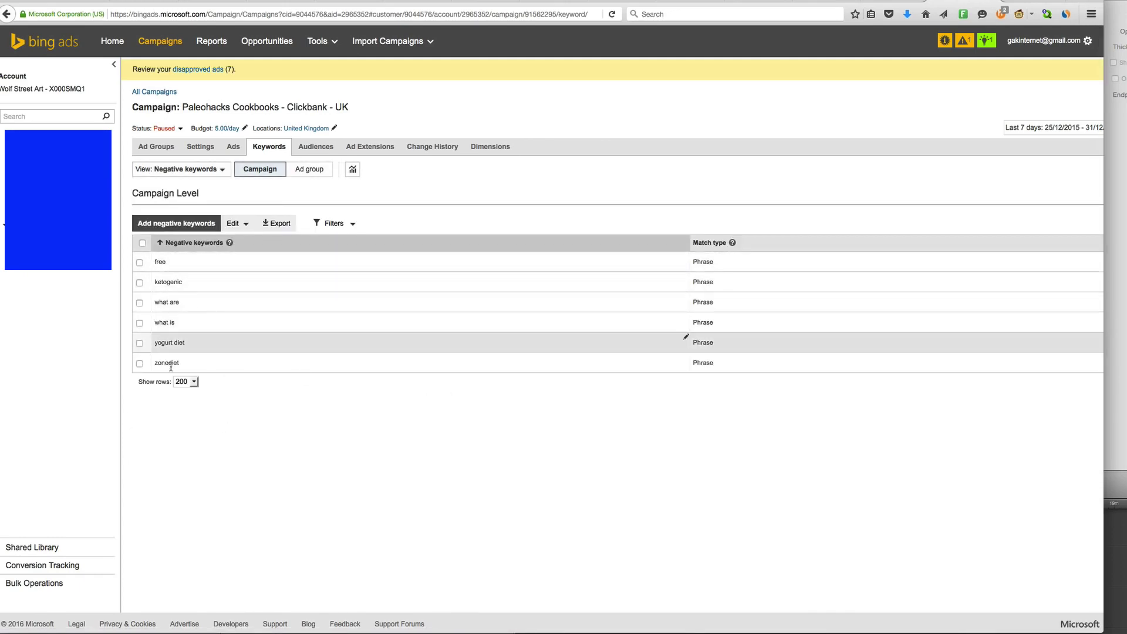
{"action": "left_click", "coordinate": [210, 148]}
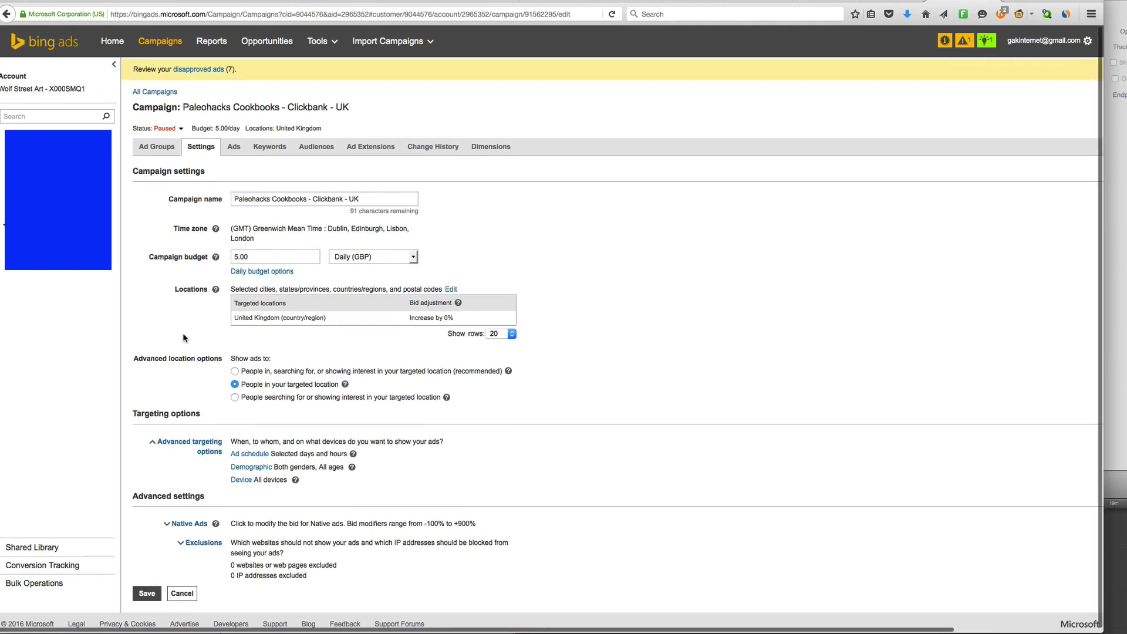
{"action": "left_click", "coordinate": [157, 146]}
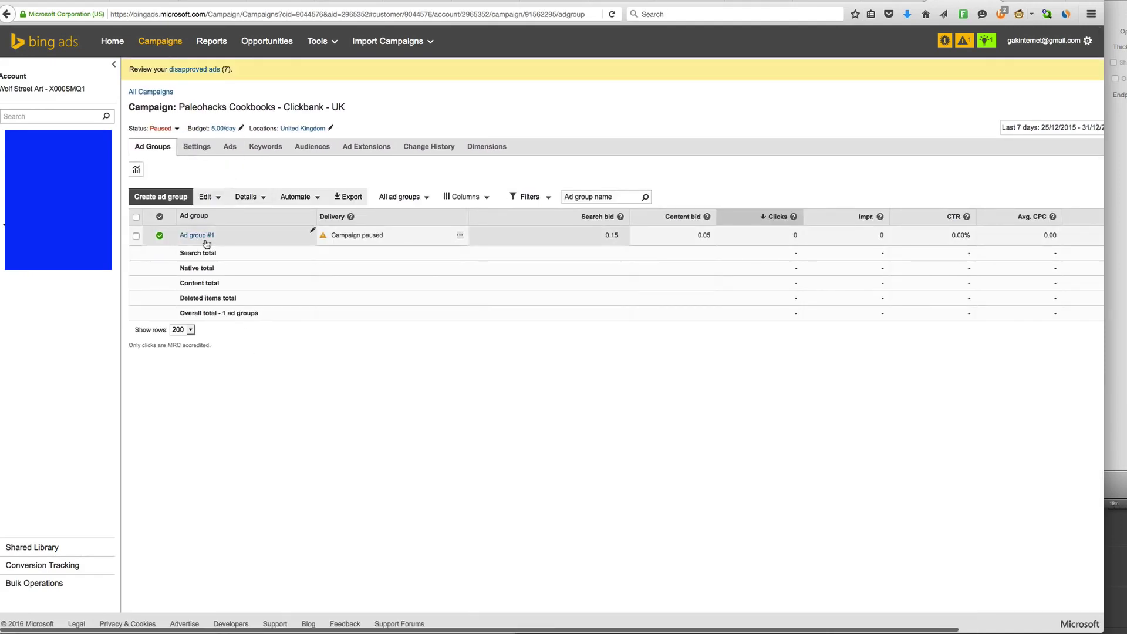
{"action": "left_click", "coordinate": [232, 148]}
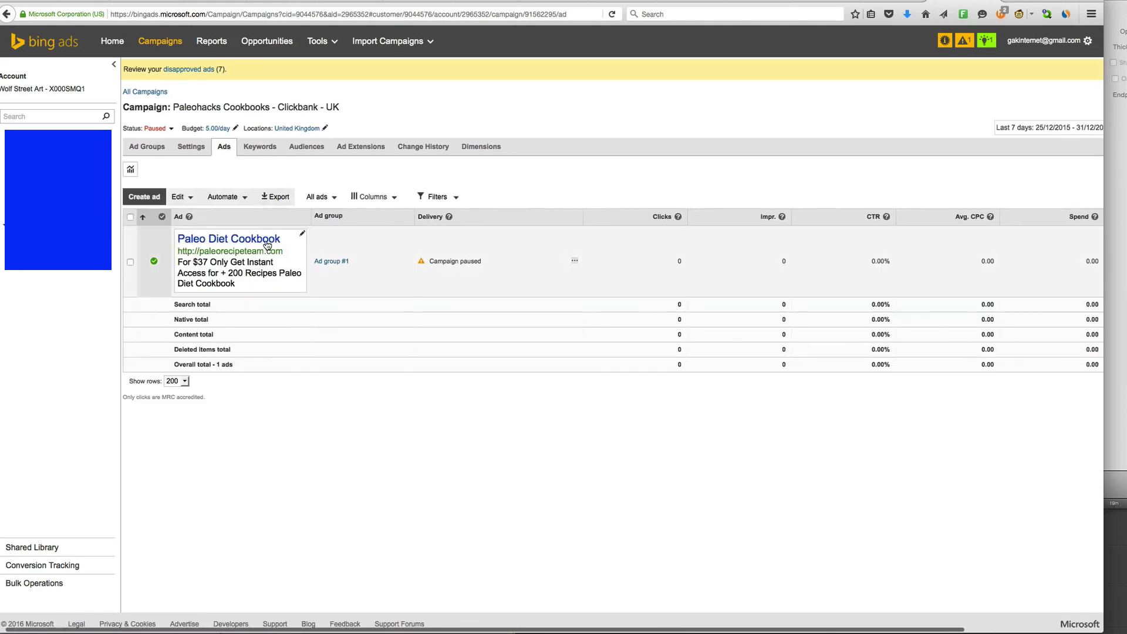
Check the Paleo Diet Cookbook ad's landing page, then return to the campaign's negative keywords
{"action": "left_click", "coordinate": [267, 244]}
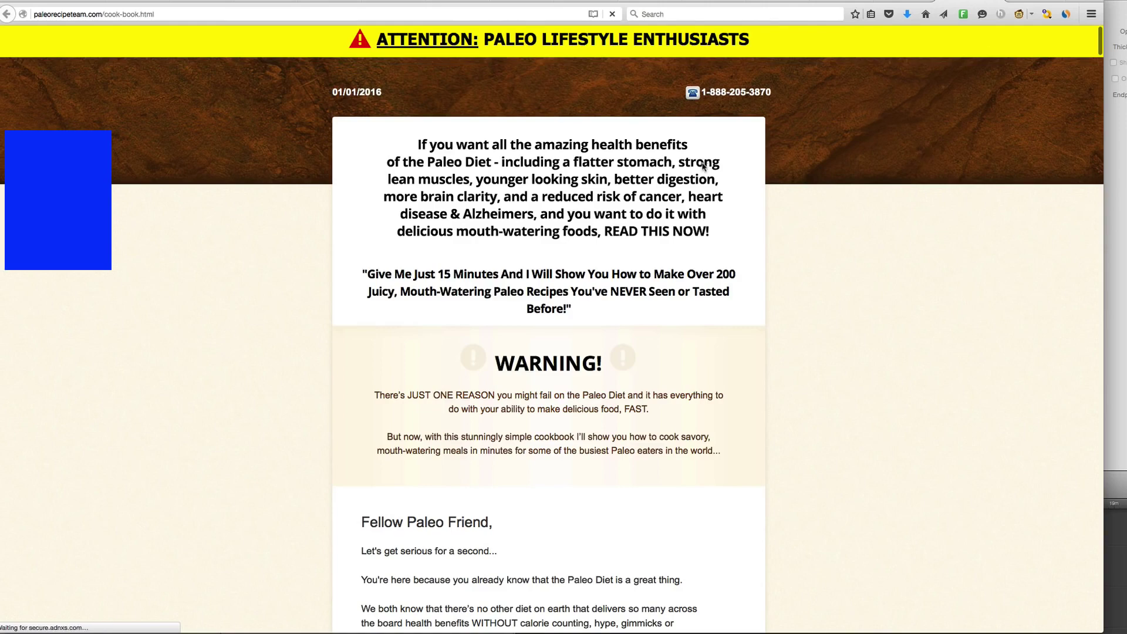
{"action": "scroll", "coordinate": [851, 186], "scroll_direction": "down", "scroll_amount": 15}
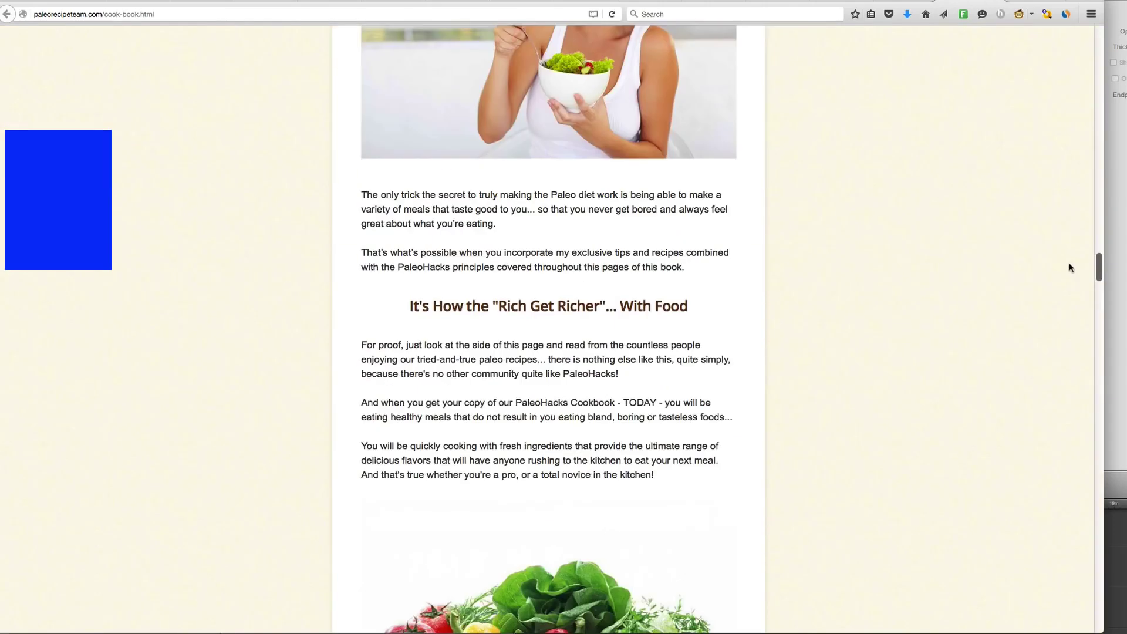
{"action": "key", "text": "super+w"}
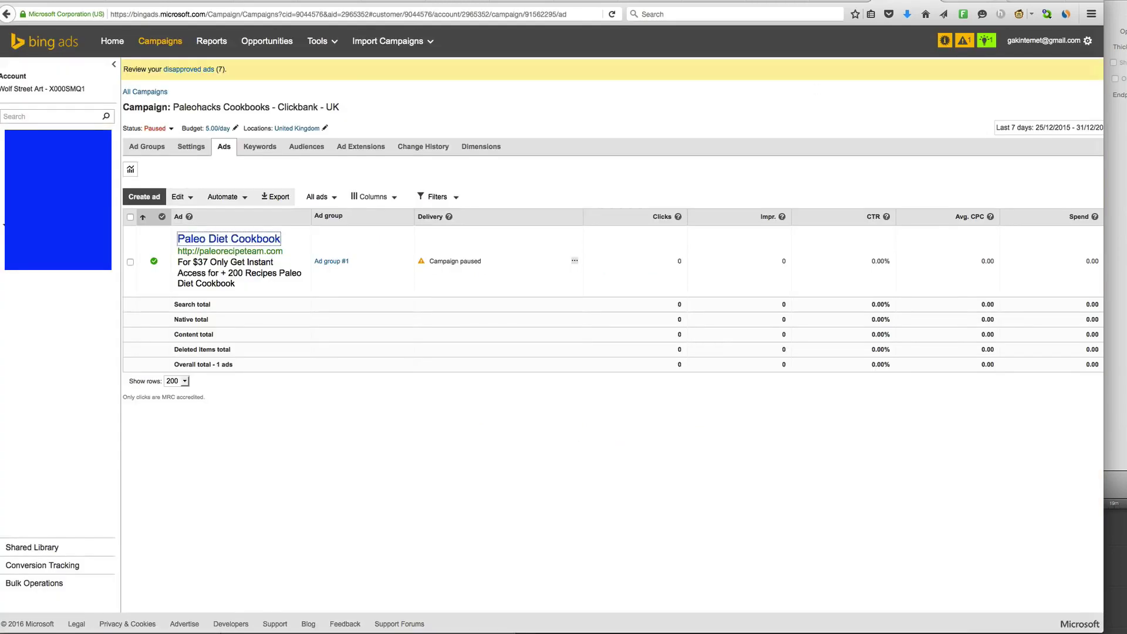
{"action": "left_click", "coordinate": [259, 147]}
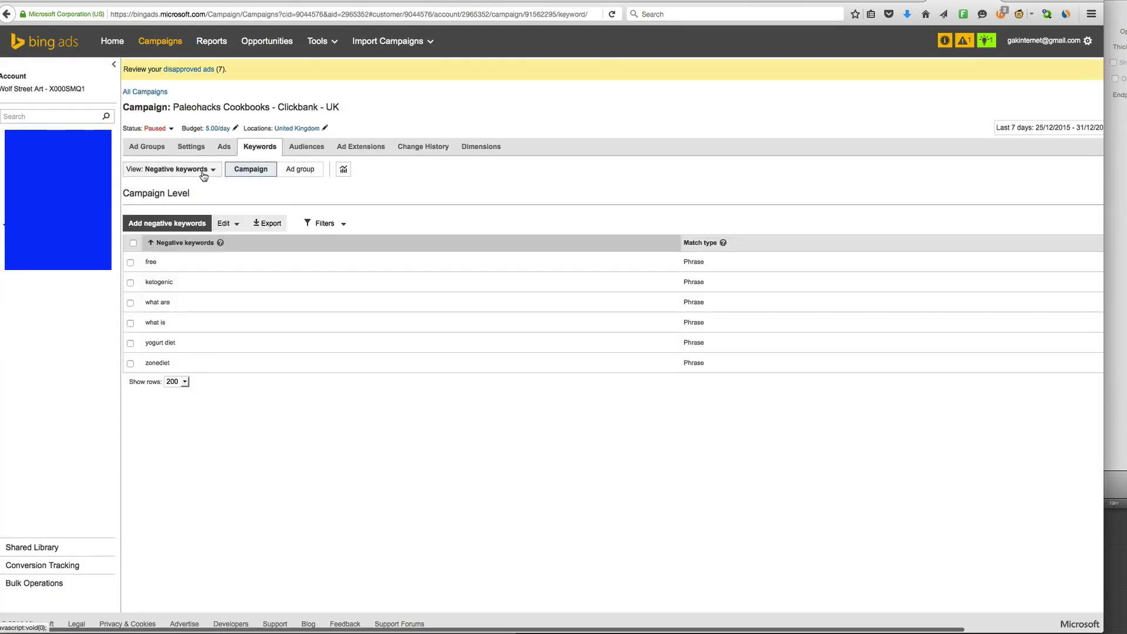
Show the Keywords view and set zonediet's bid to 0.20
{"action": "left_click", "coordinate": [204, 169]}
{"action": "left_click", "coordinate": [186, 183]}
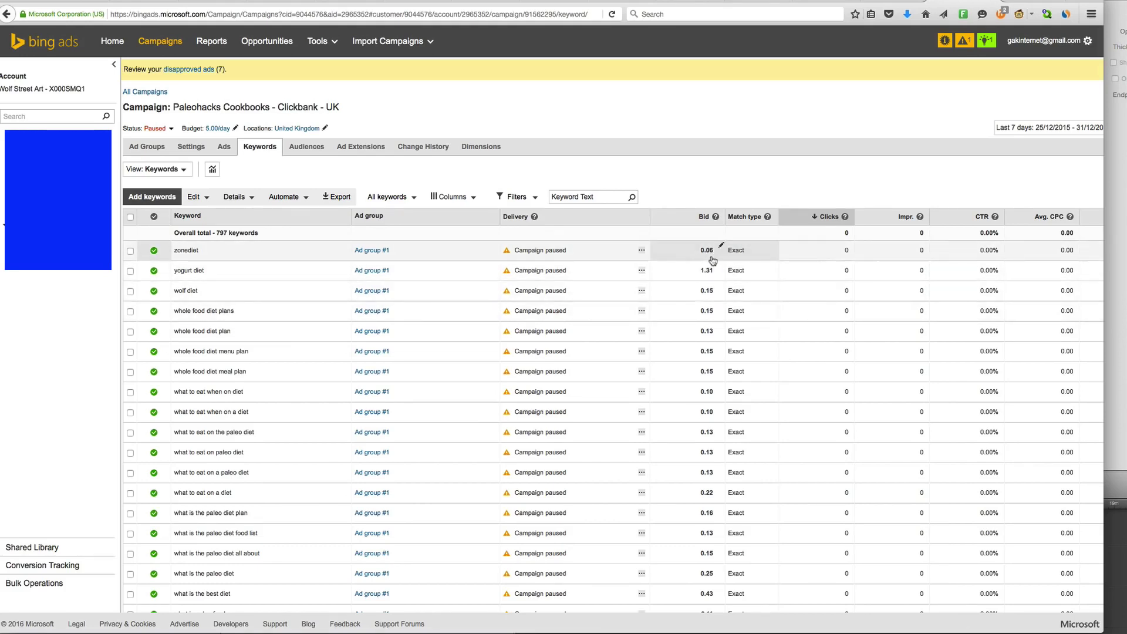
{"action": "left_click", "coordinate": [720, 245]}
{"action": "double_click", "coordinate": [664, 252]}
{"action": "type", "text": "0.06"}
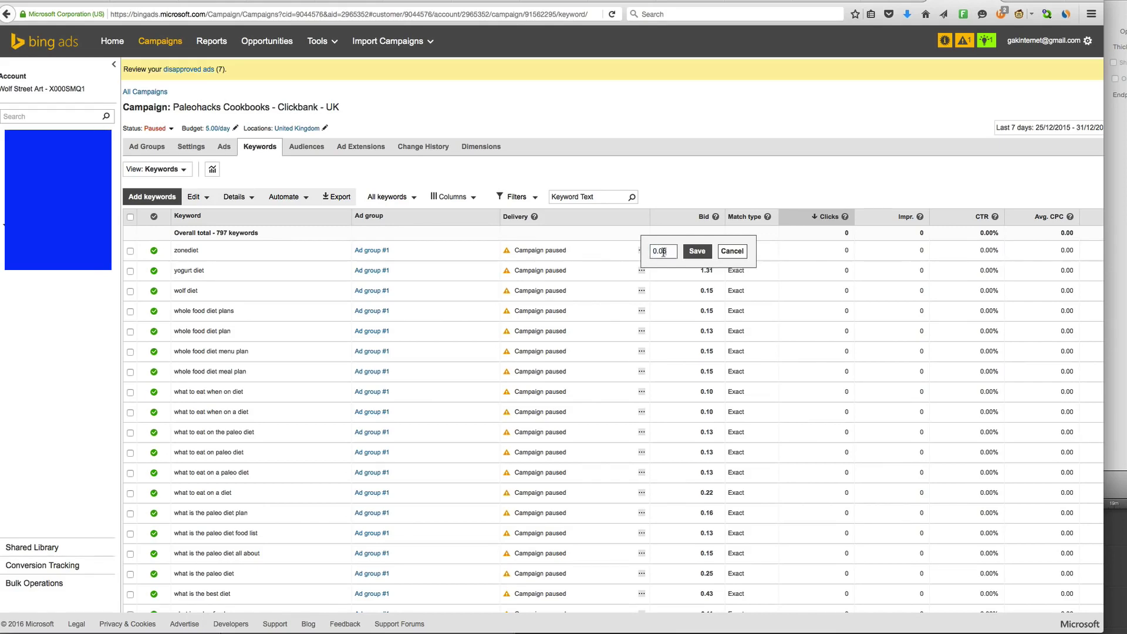
{"action": "double_click", "coordinate": [663, 253]}
{"action": "type", "text": "0.06"}
{"action": "double_click", "coordinate": [659, 252]}
{"action": "type", "text": "20"}
{"action": "key", "text": "Return"}
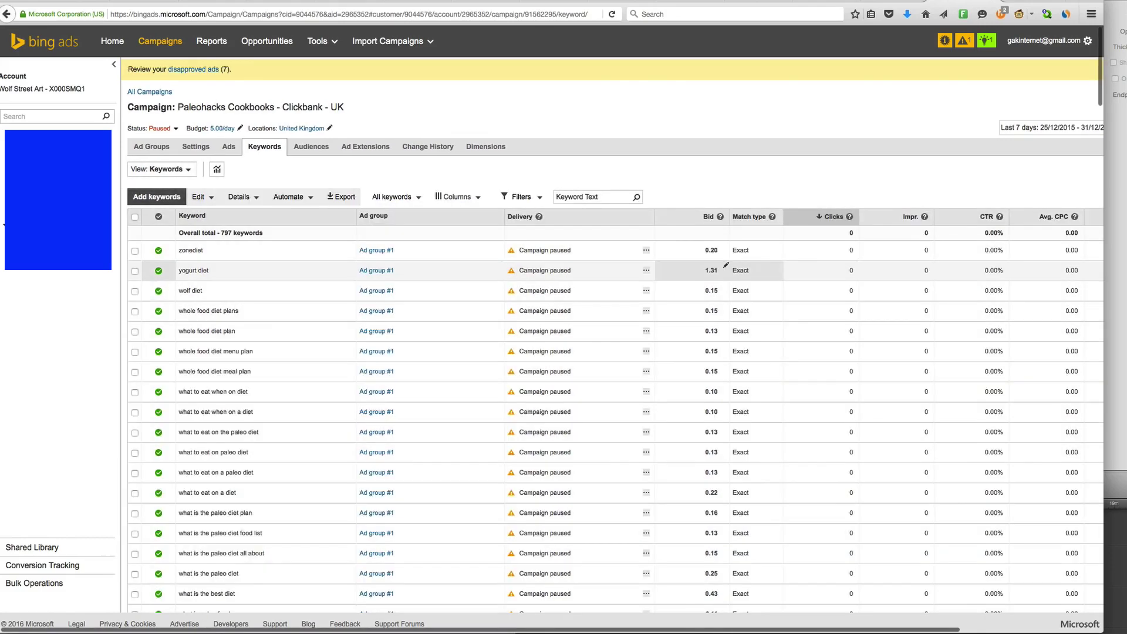
Change yogurt diet's bid from 1.31 to 0.91
{"action": "left_click", "coordinate": [708, 271]}
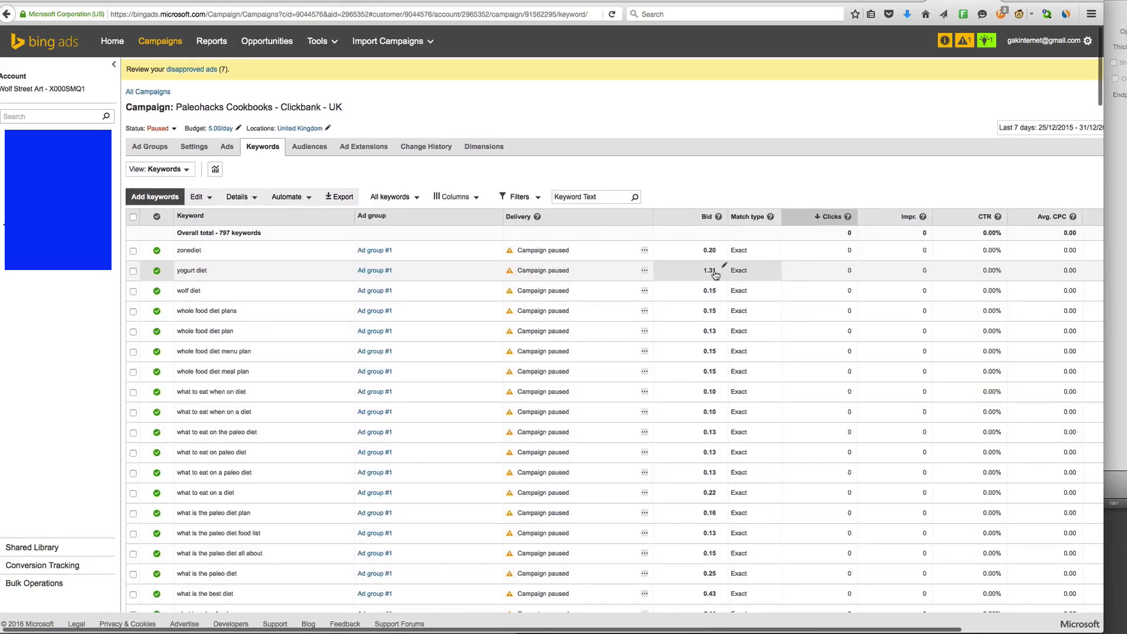
{"action": "double_click", "coordinate": [663, 271]}
{"action": "type", "text": "0.91"}
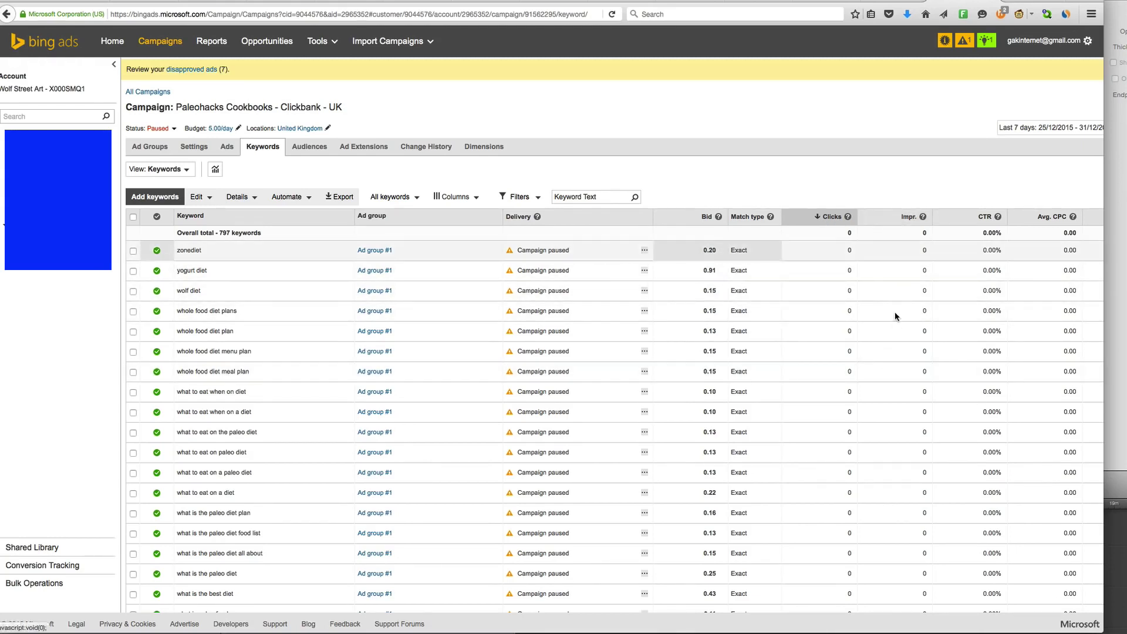
{"action": "scroll", "coordinate": [919, 417], "scroll_direction": "down", "scroll_amount": 1}
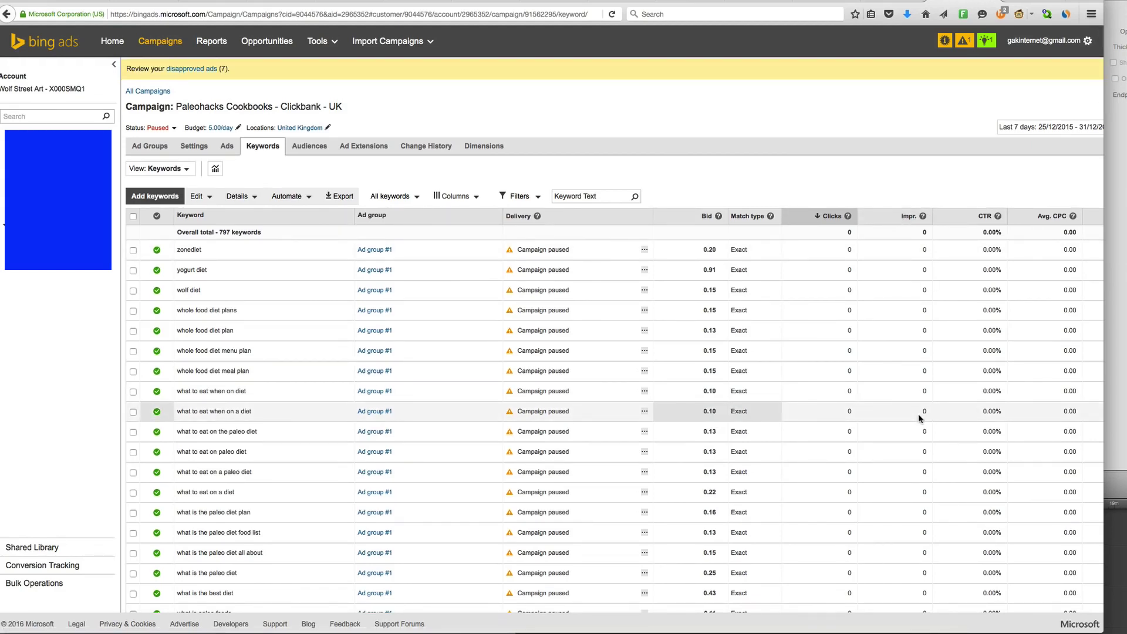
{"action": "scroll", "coordinate": [892, 442], "scroll_direction": "right", "scroll_amount": 5}
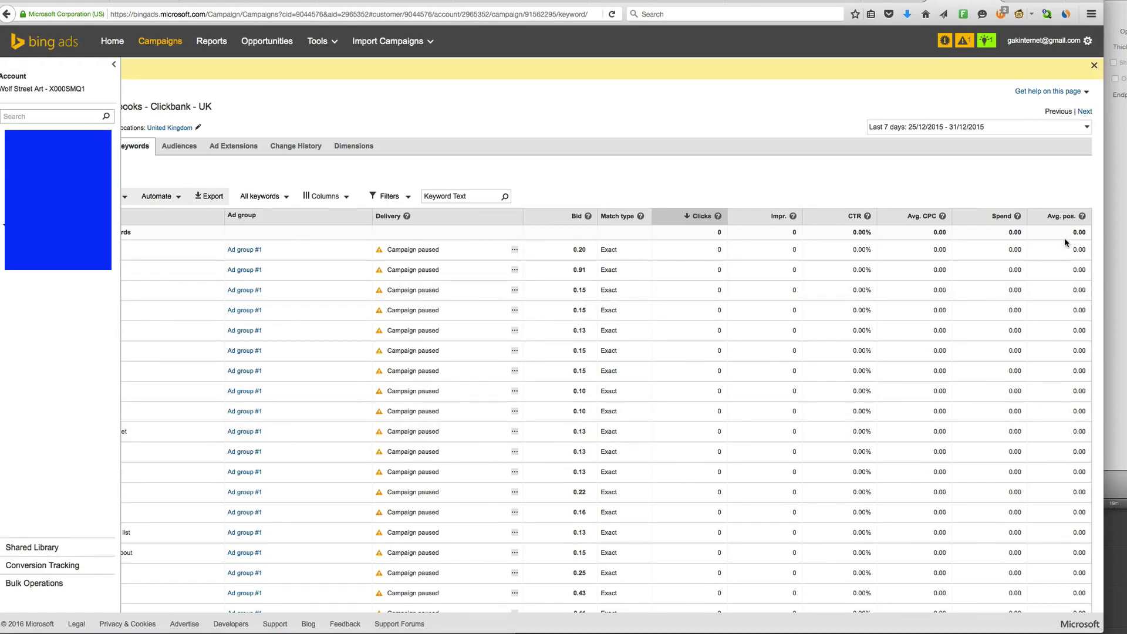
{"action": "scroll", "coordinate": [1064, 238], "scroll_direction": "left", "scroll_amount": 5}
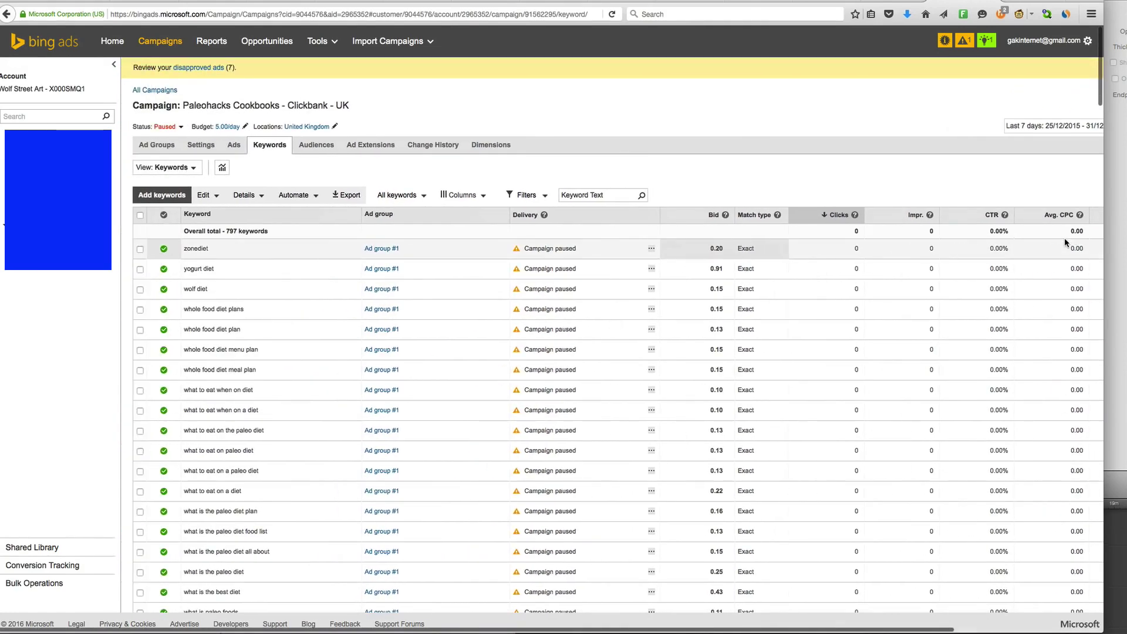
{"action": "scroll", "coordinate": [1065, 238], "scroll_direction": "right", "scroll_amount": 5}
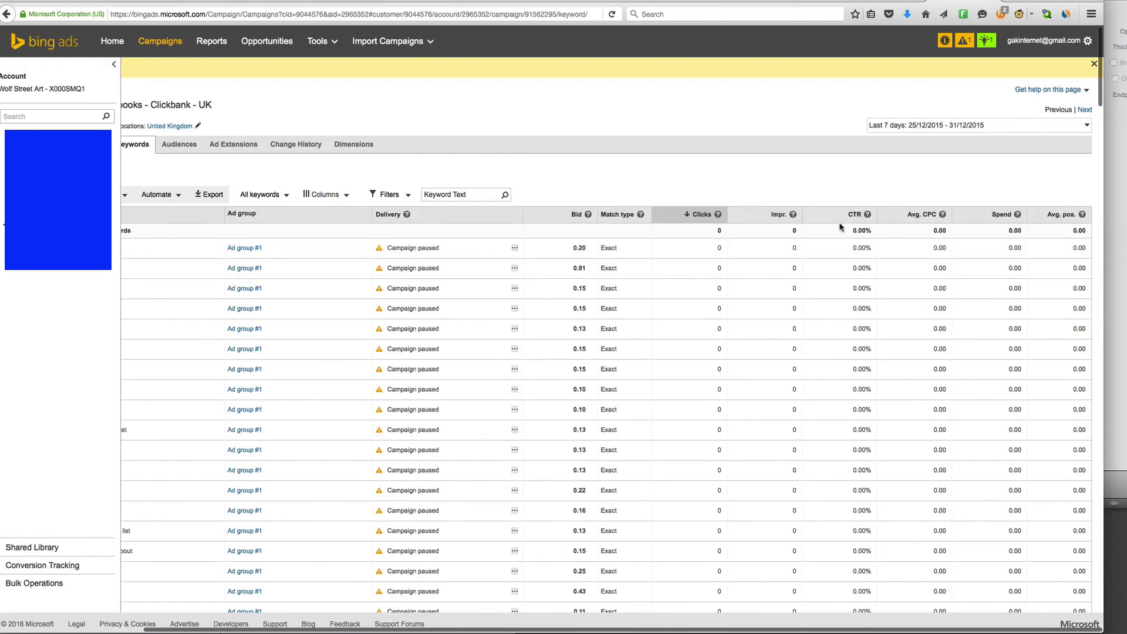
{"action": "scroll", "coordinate": [840, 227], "scroll_direction": "left", "scroll_amount": 5}
{"action": "scroll", "coordinate": [845, 176], "scroll_direction": "right", "scroll_amount": 5}
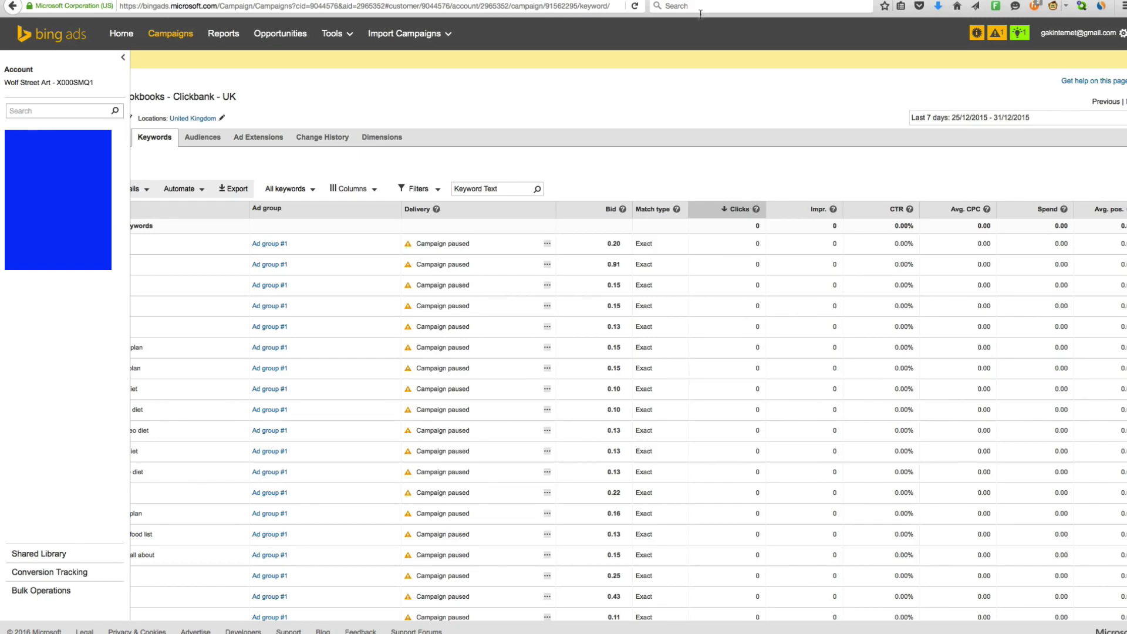
Change wolf diet's bid from 0.15 to 0.06 and save it
{"action": "left_click", "coordinate": [610, 287]}
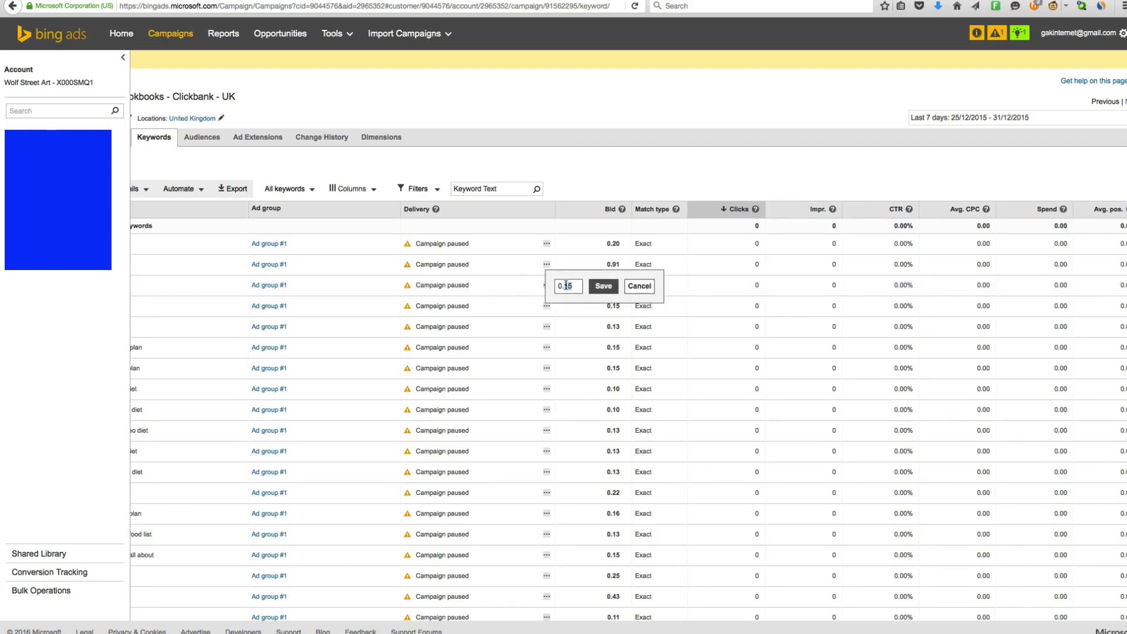
{"action": "type", "text": "06"}
{"action": "left_click", "coordinate": [604, 286]}
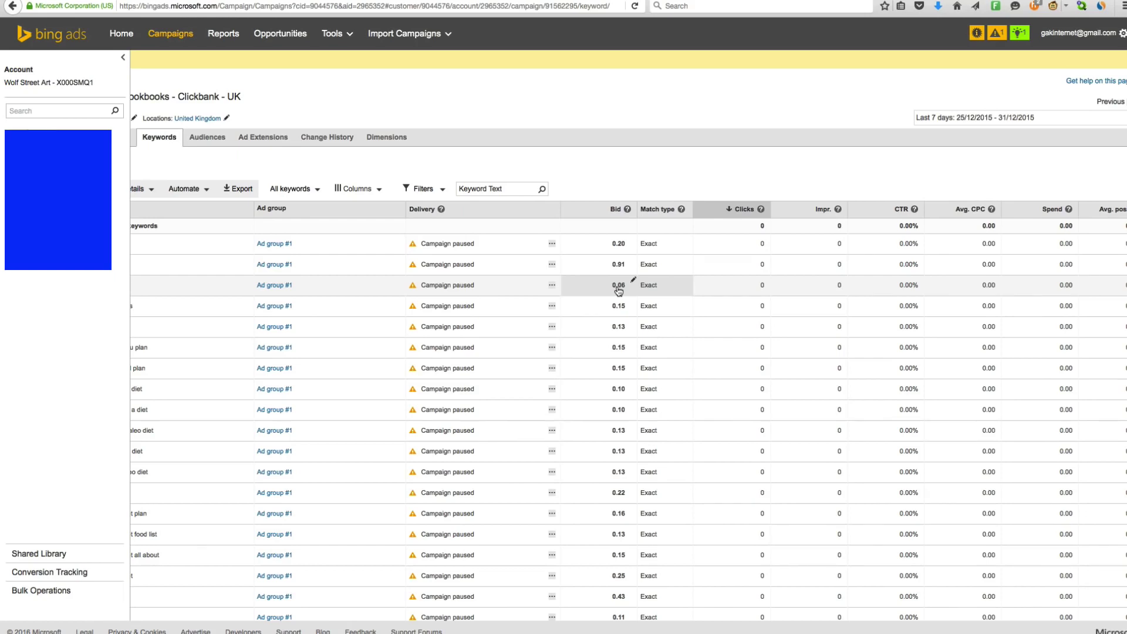
{"action": "scroll", "coordinate": [619, 290], "scroll_direction": "left", "scroll_amount": 4}
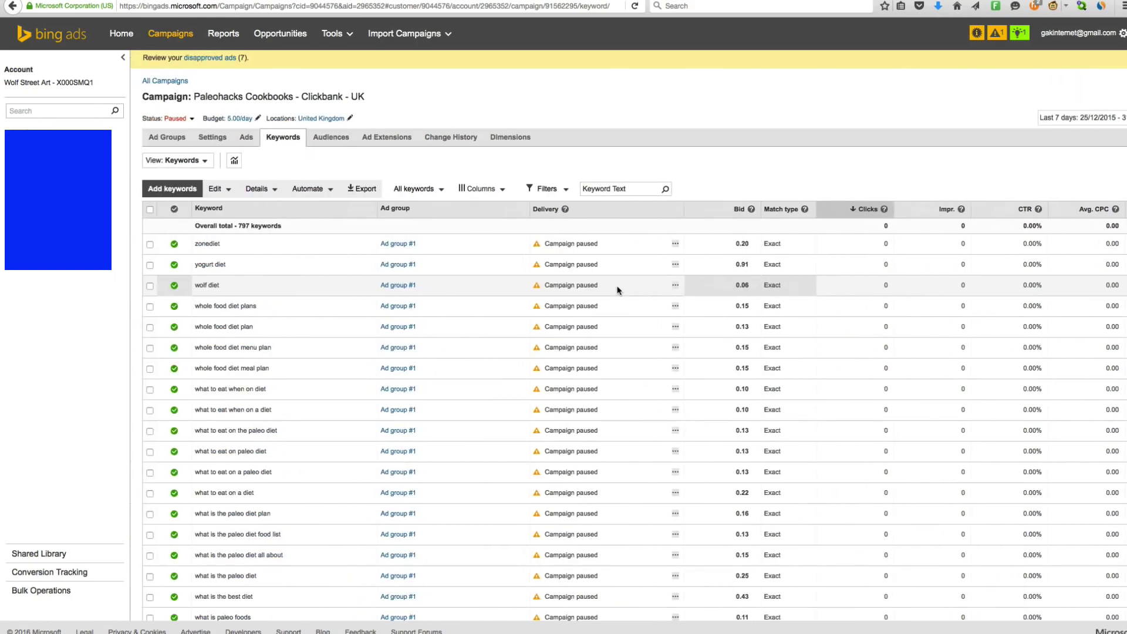